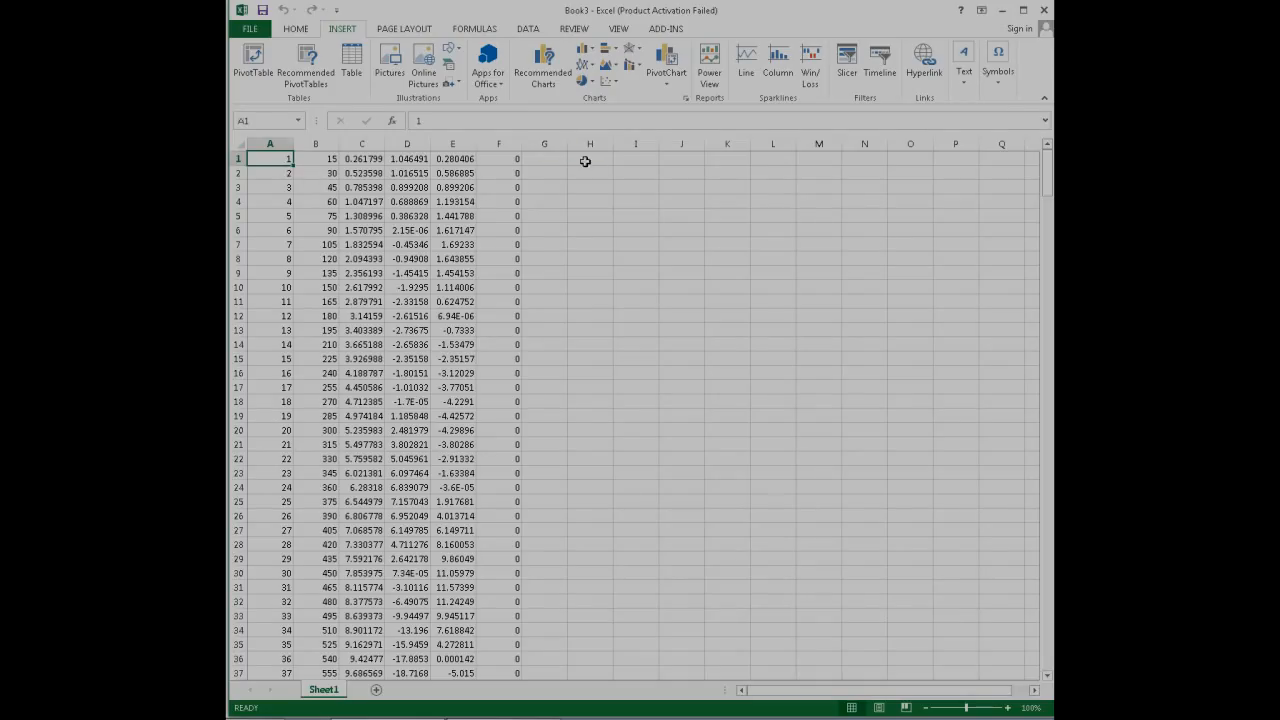
Step: Enter 1 in cell H1 and extend it down as a counting series to 27 in H27
click(585, 162)
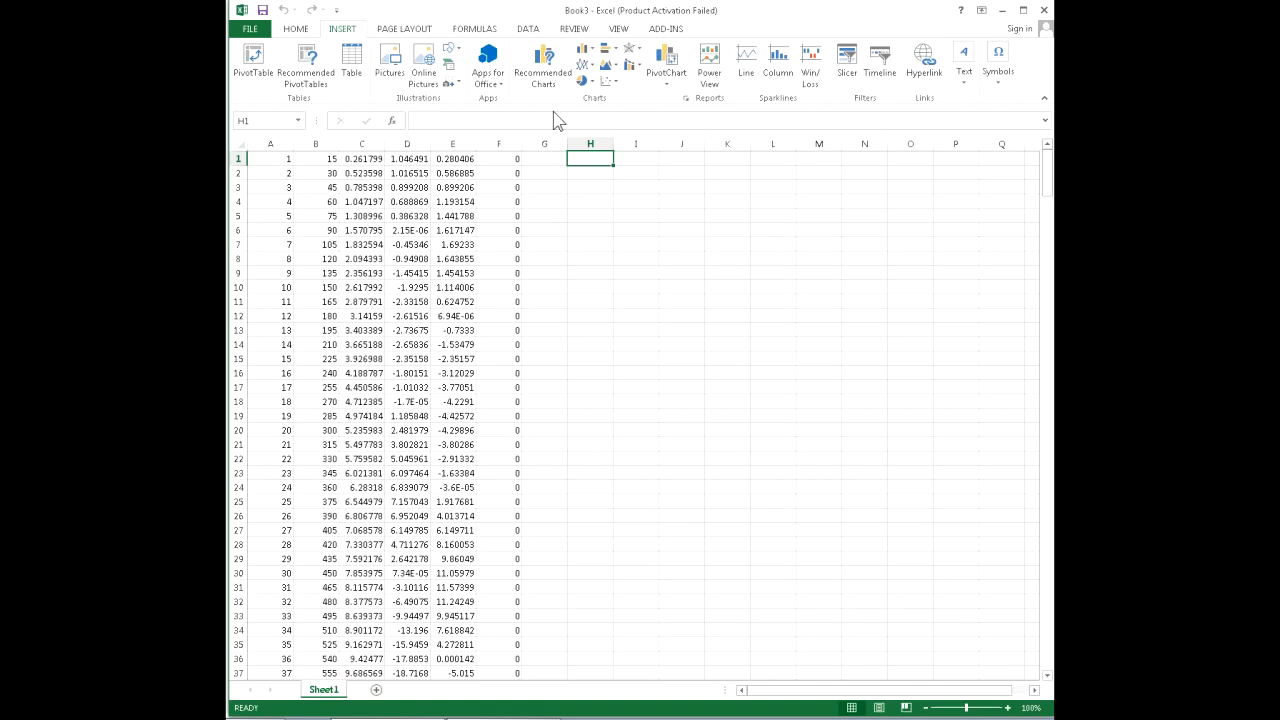
text(1)
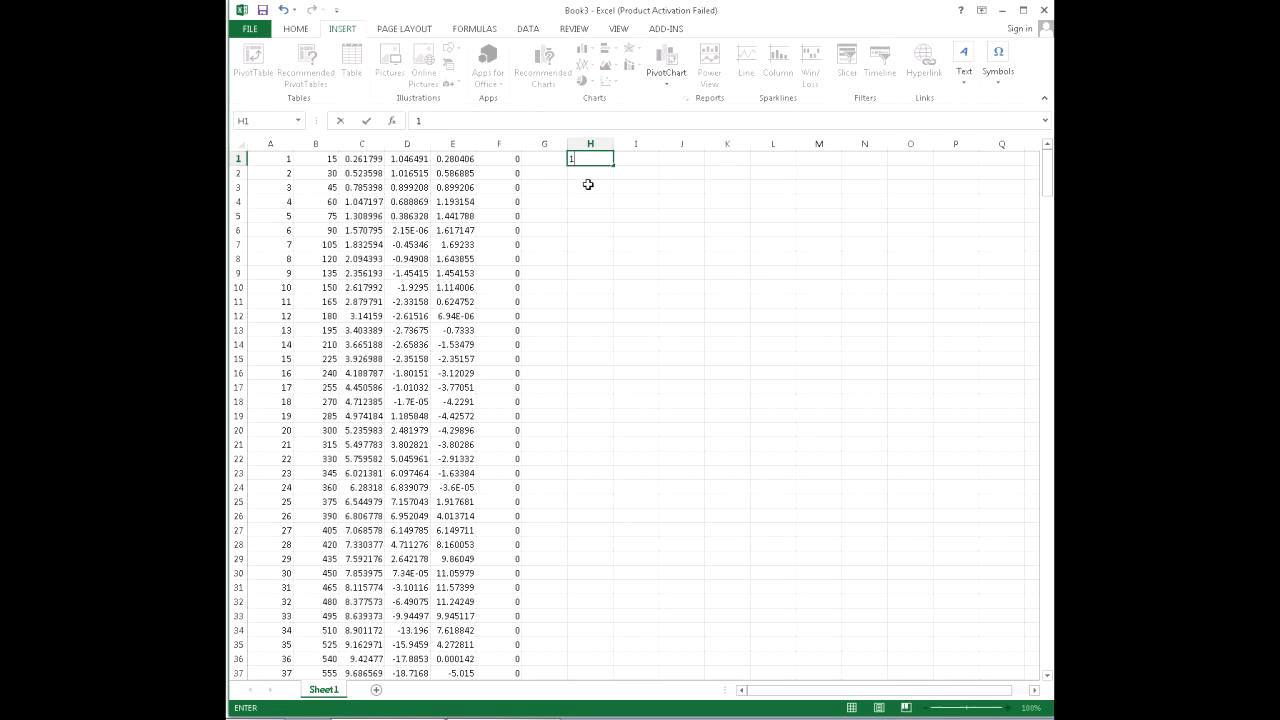
key(Return)
click(604, 161)
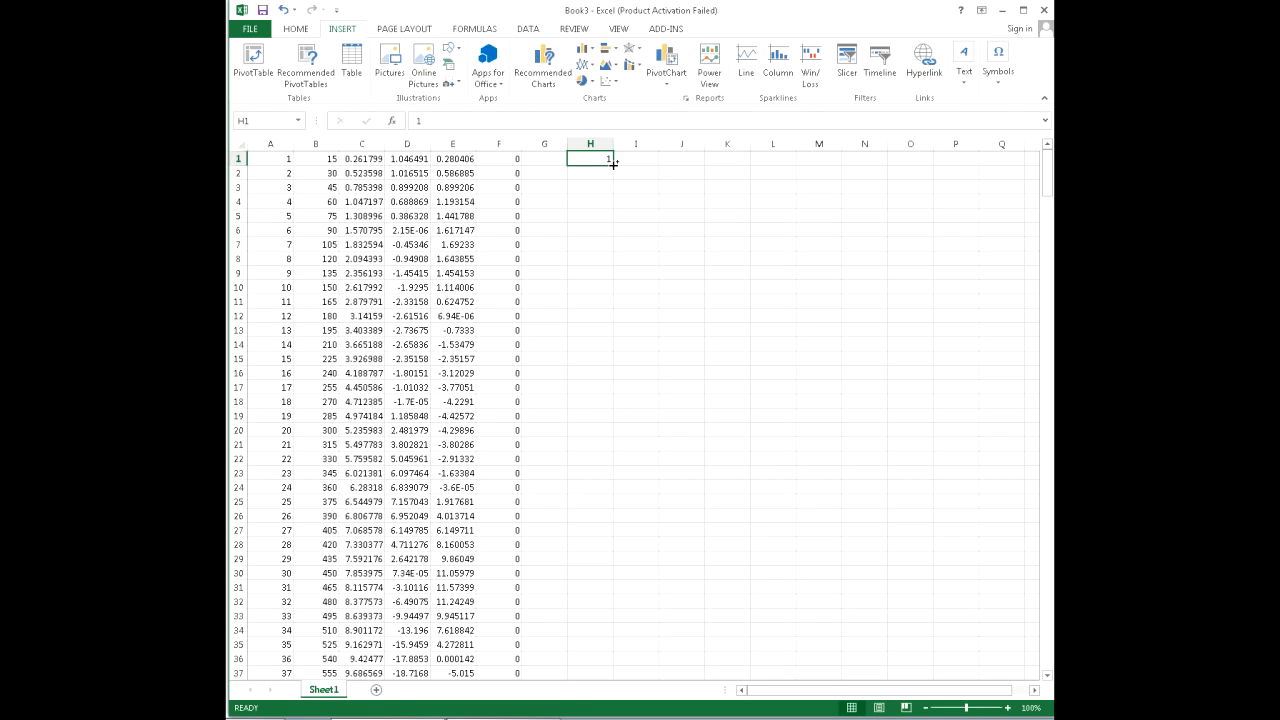
drag(613, 163, 612, 536)
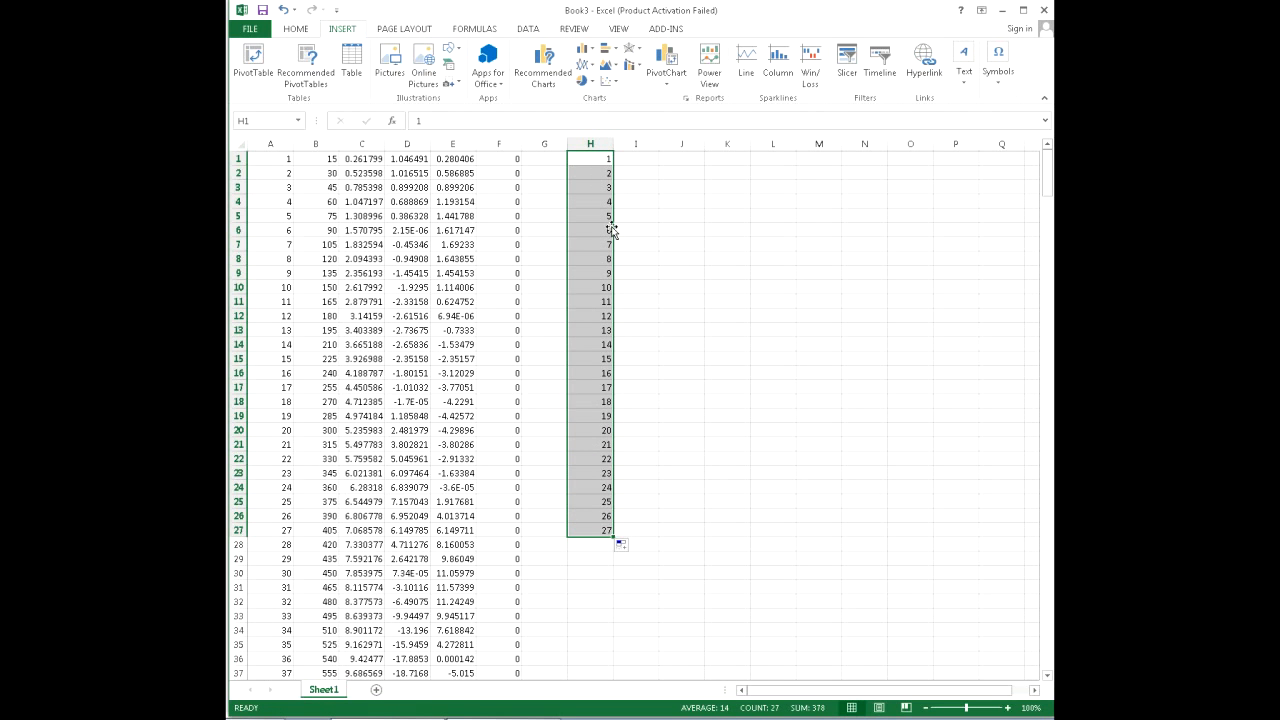
Step: Enter the formula =H1*15 in cell I1 to compute the angle in degrees
click(641, 156)
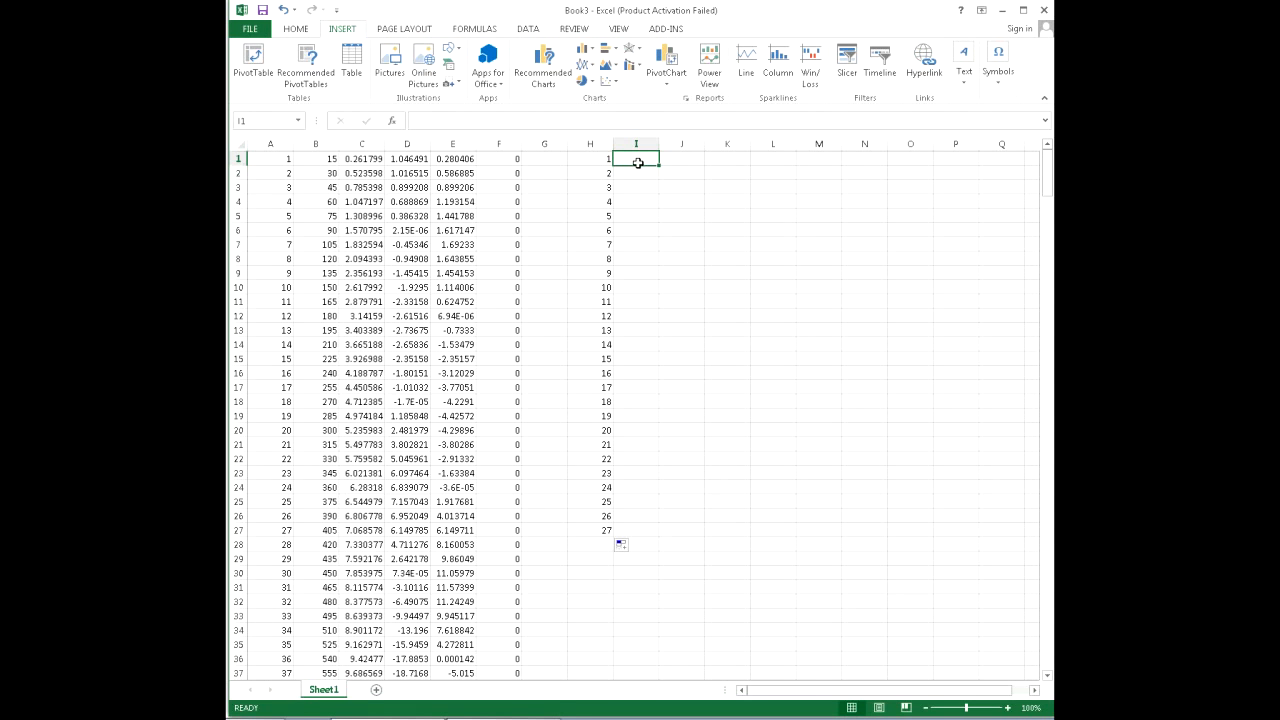
text(=)
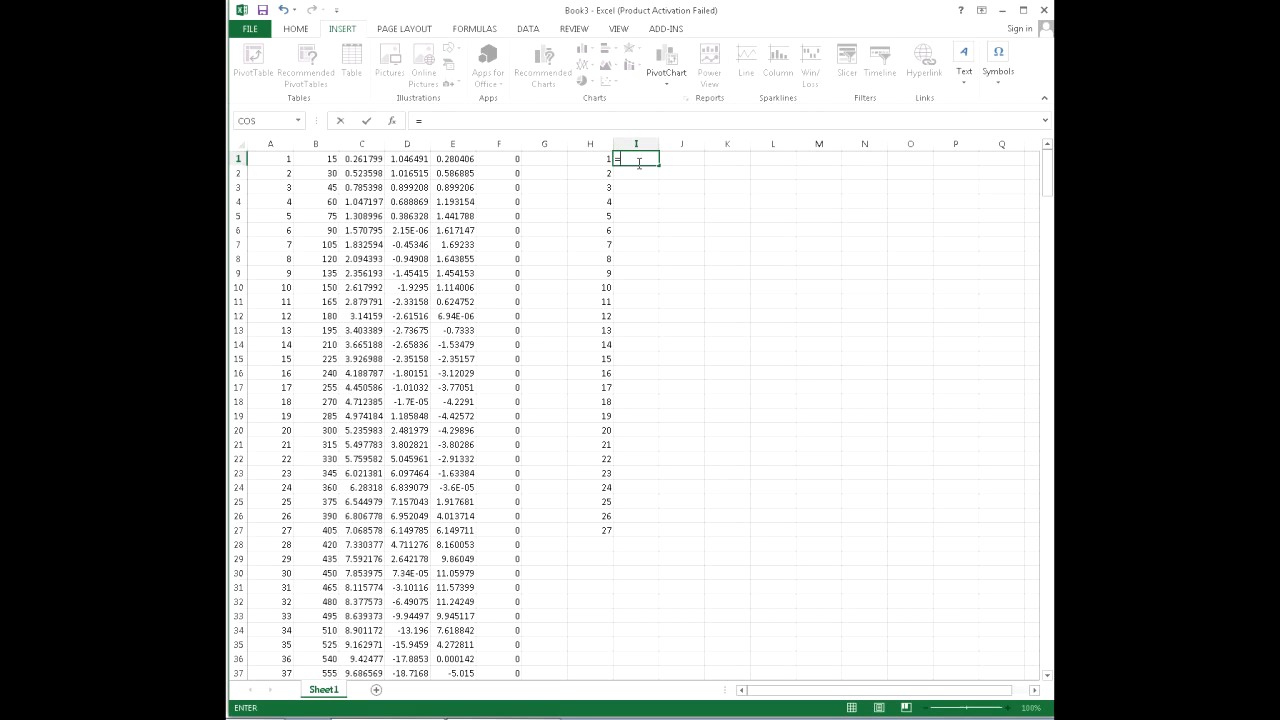
text(H)
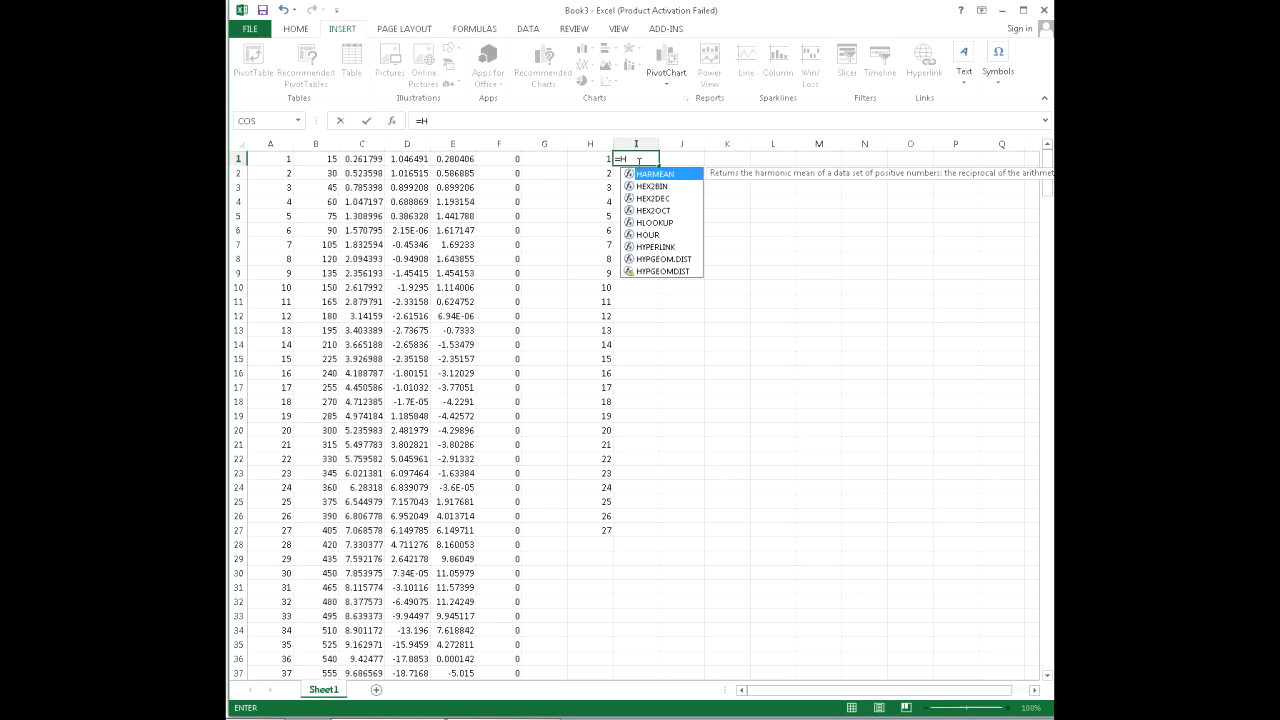
text(1)
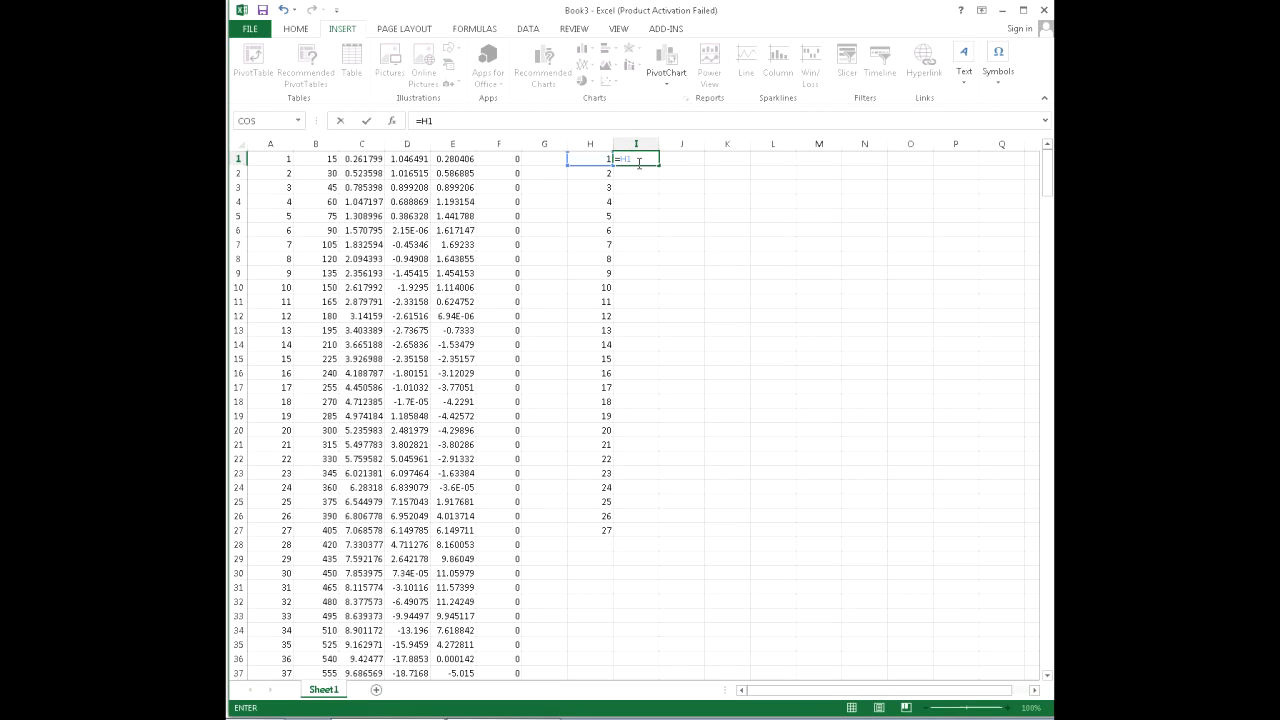
text(*15)
key(Return)
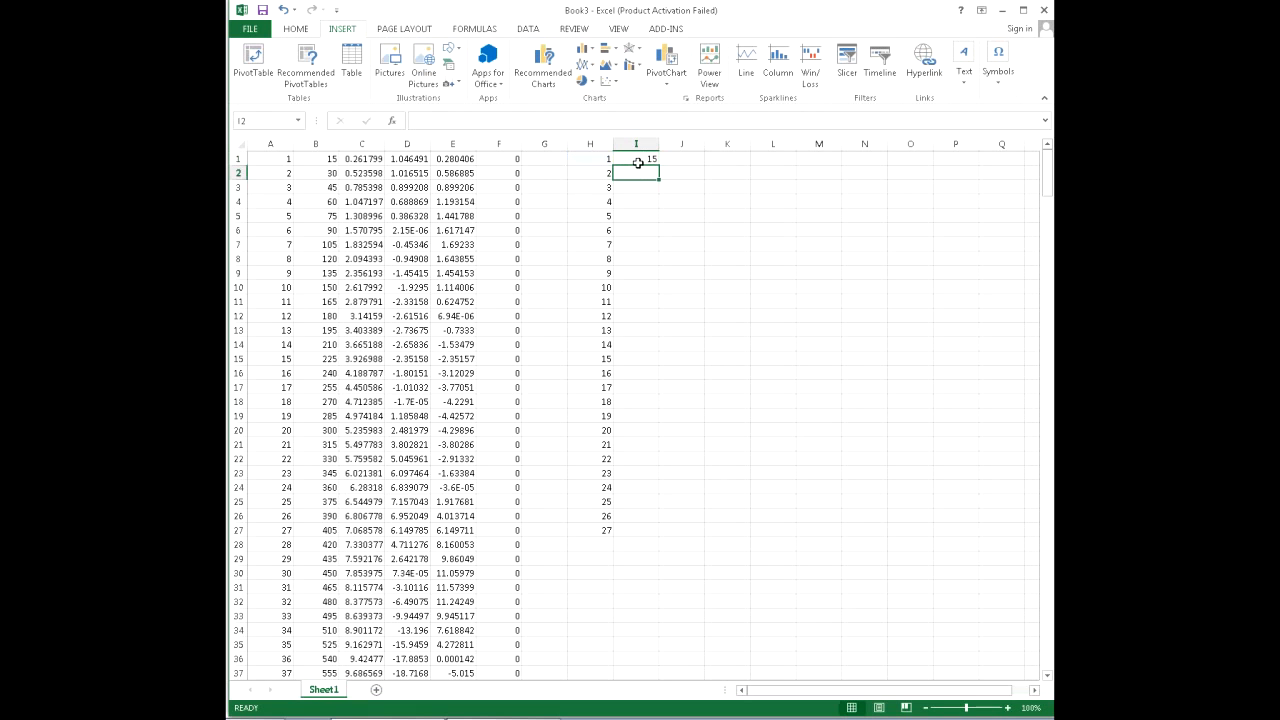
Step: Fill the degree formula from I1 down to I27 and check the formulas in the first copied cells
click(642, 160)
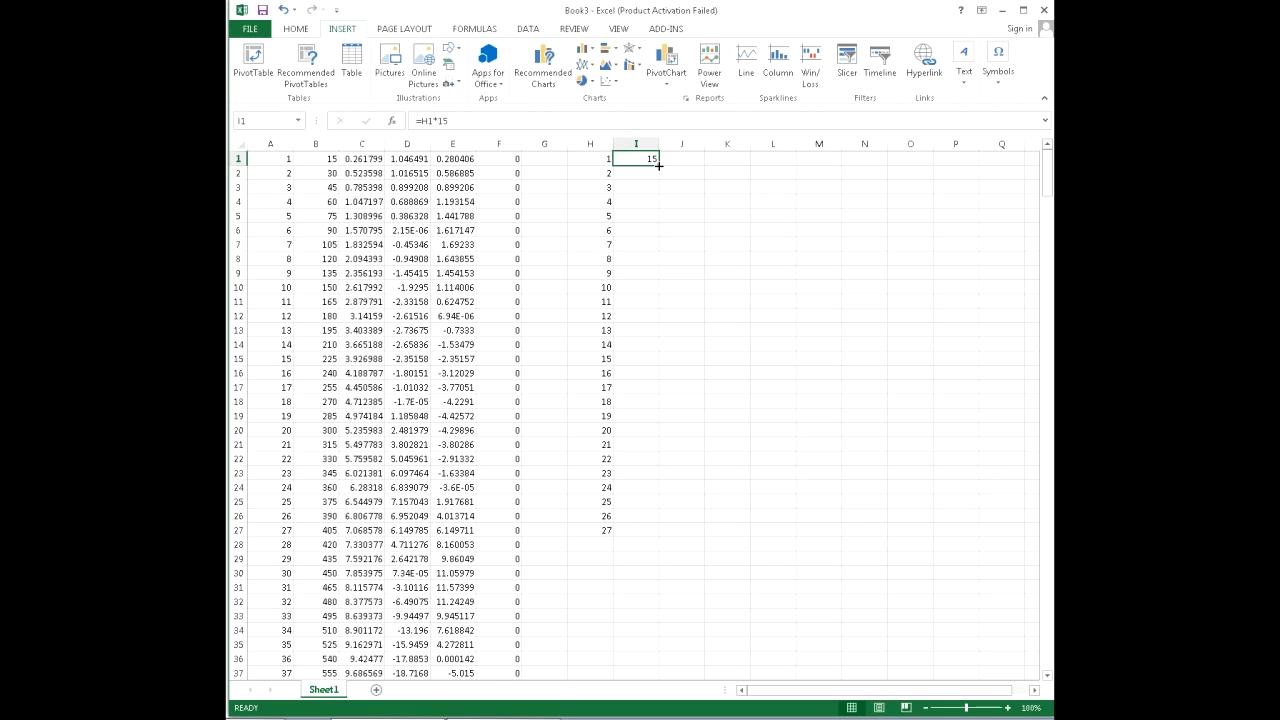
drag(658, 164, 637, 533)
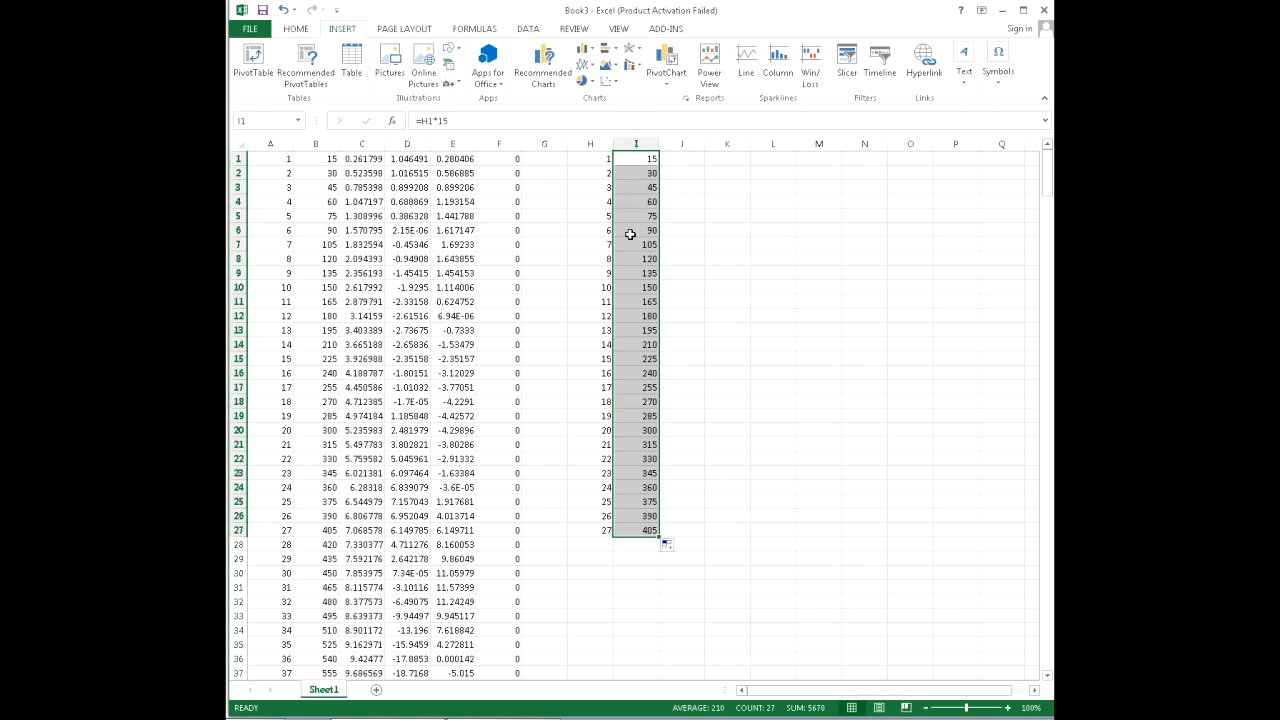
click(652, 176)
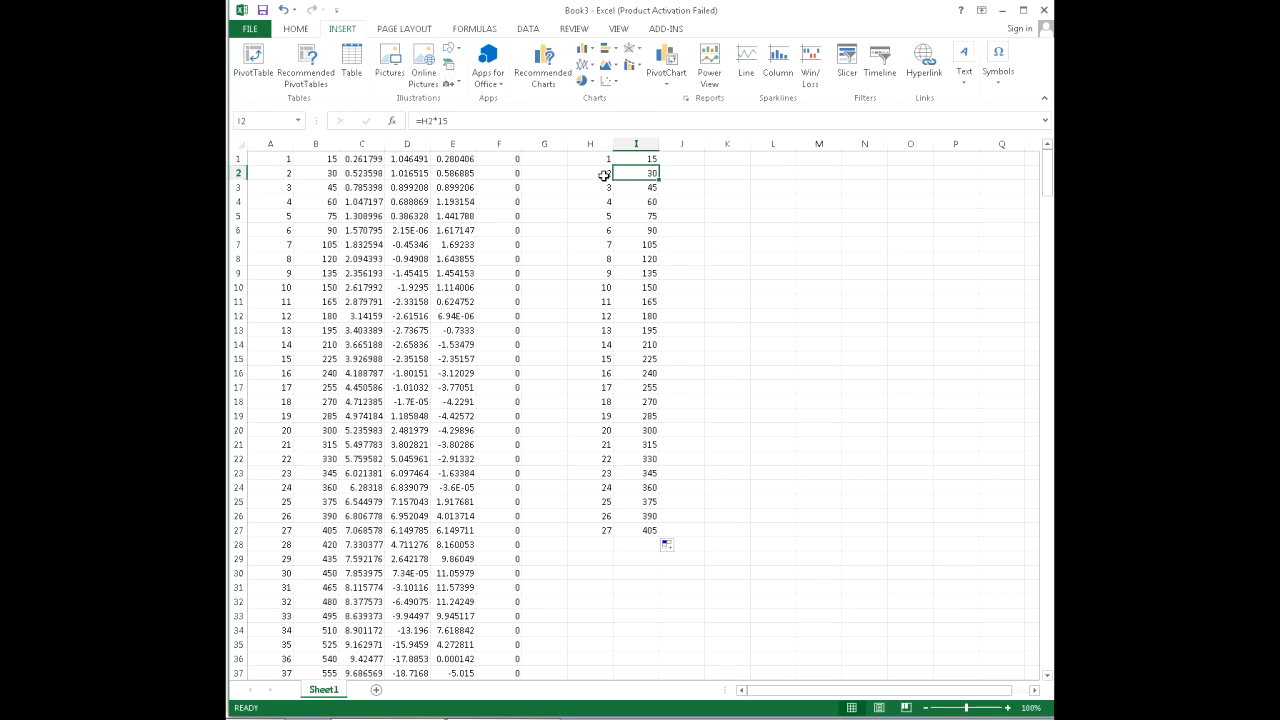
click(637, 187)
click(645, 200)
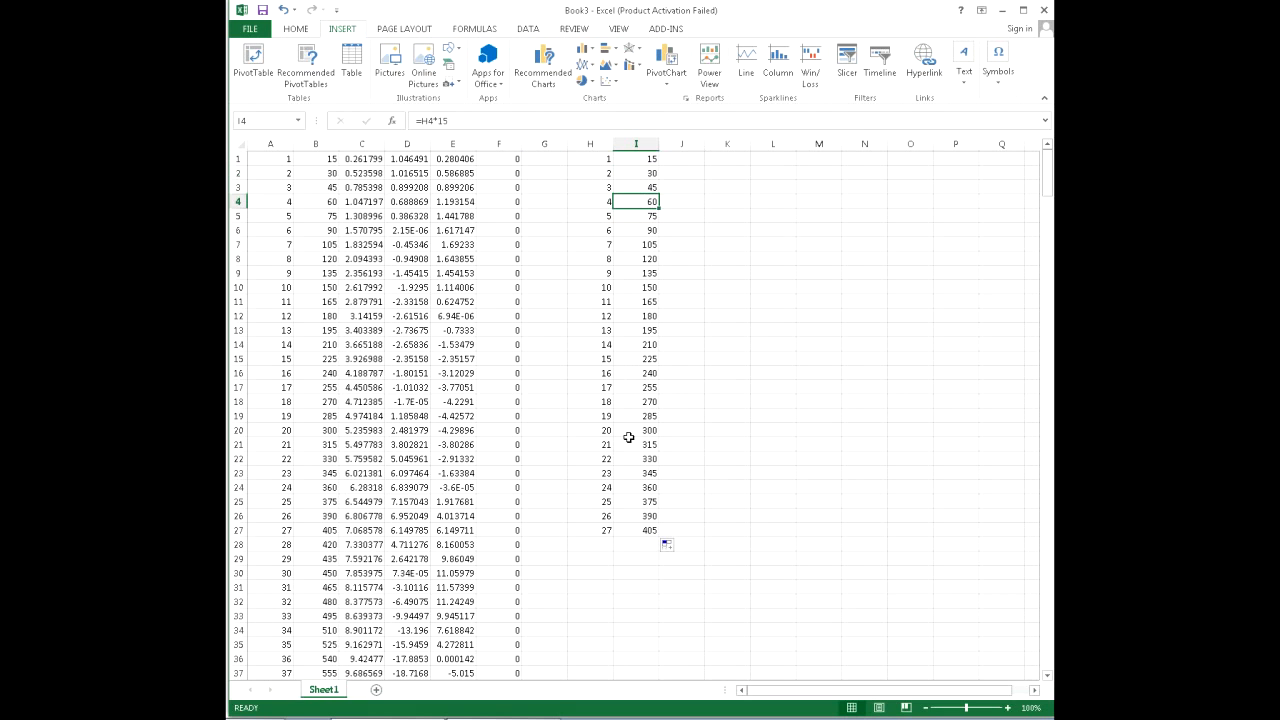
click(617, 540)
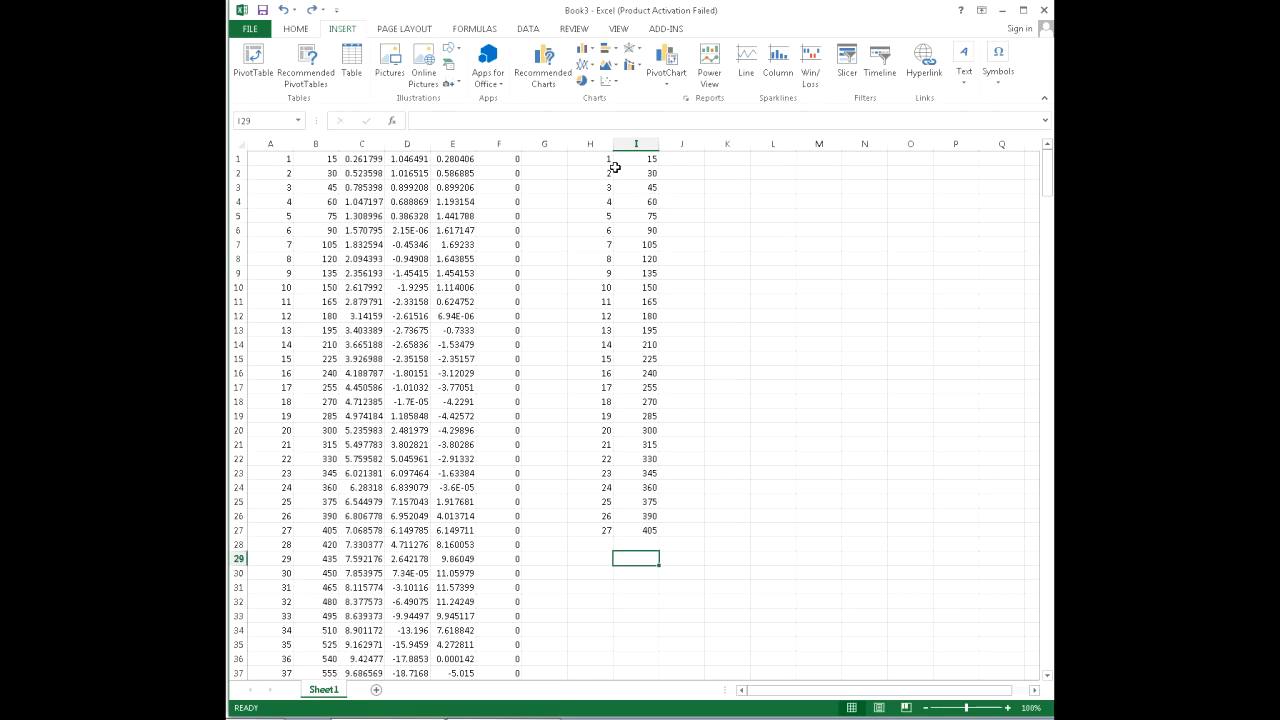
Step: Convert the degrees to radians in column J with =I1*3.14159/180 in J1, filled down to J27
click(362, 158)
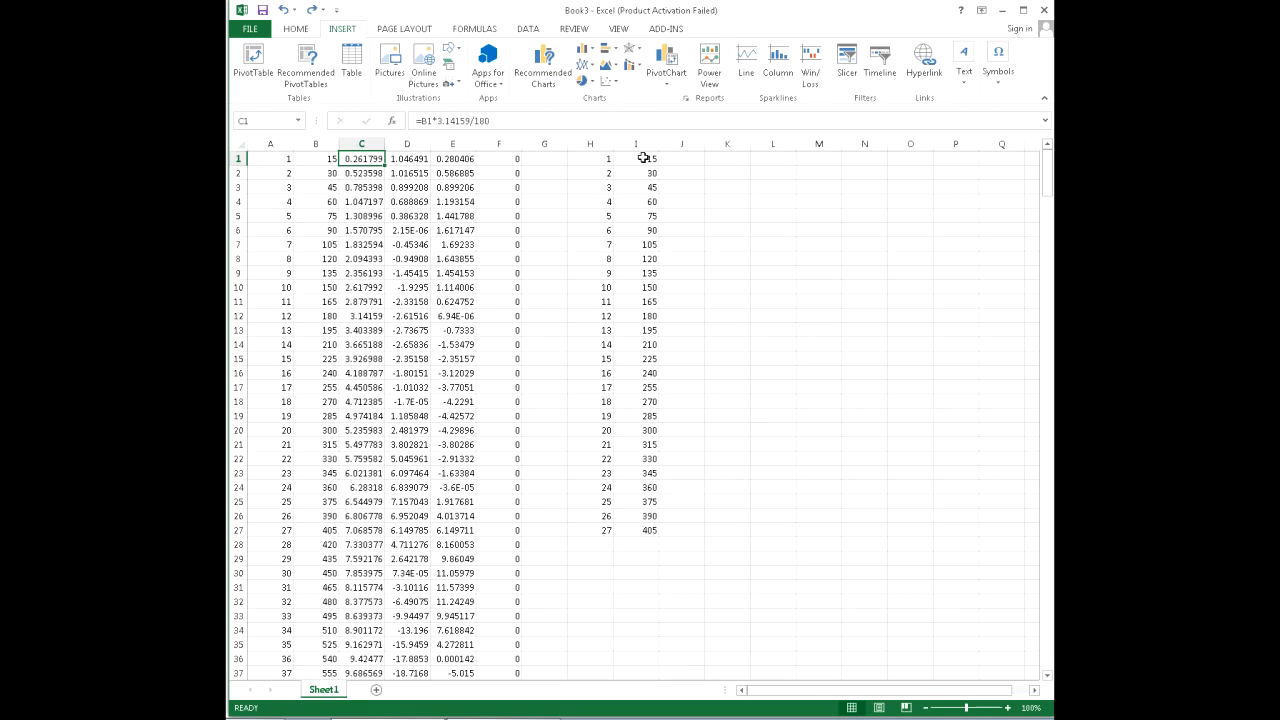
click(680, 160)
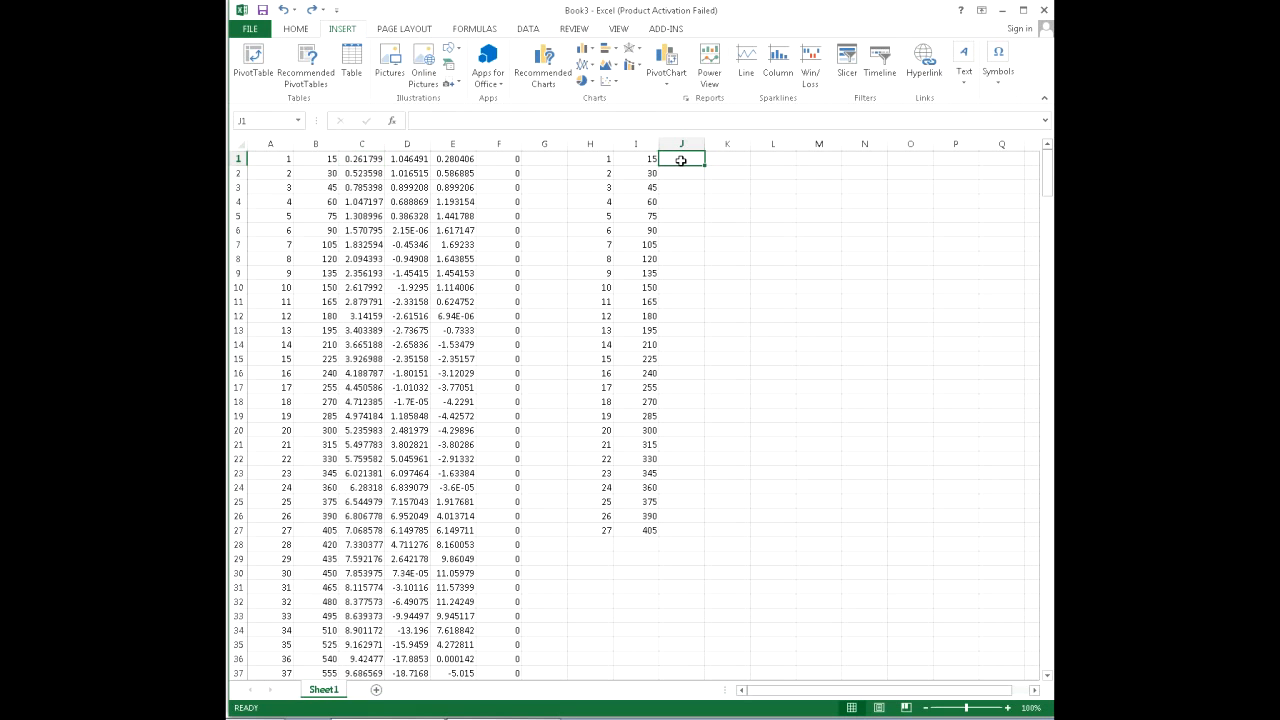
text(=)
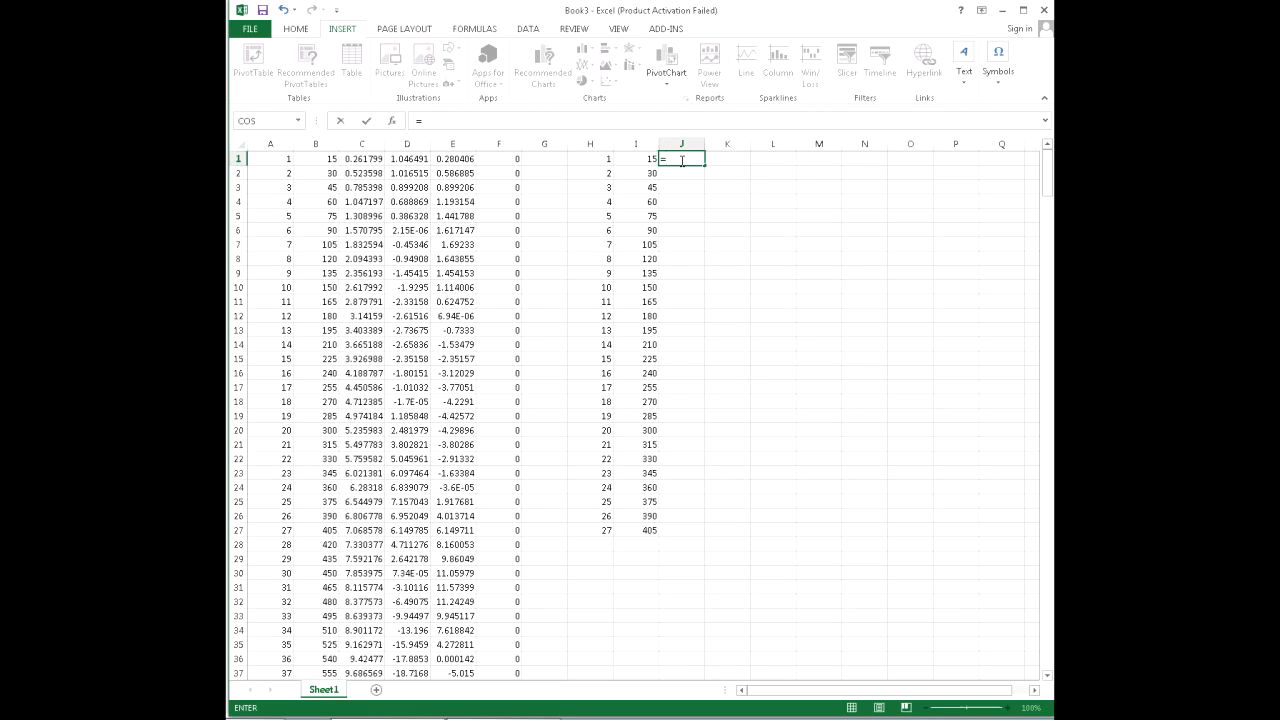
text(I)
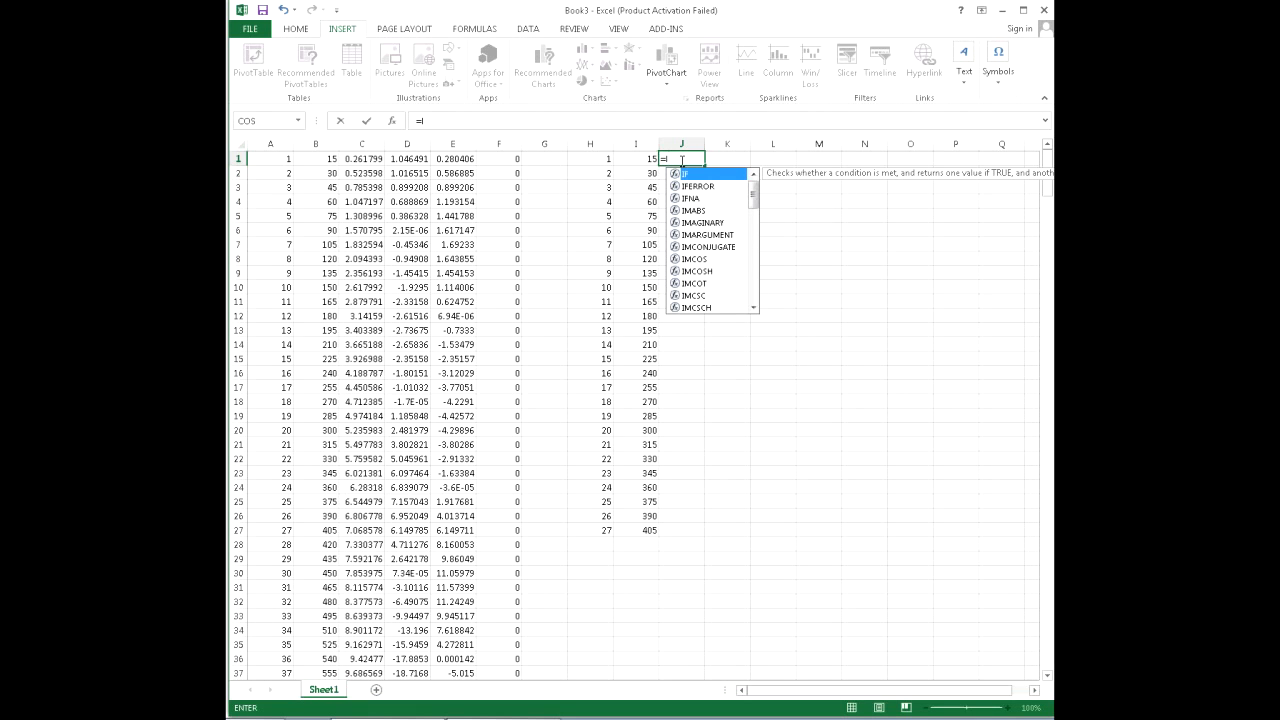
text(1)
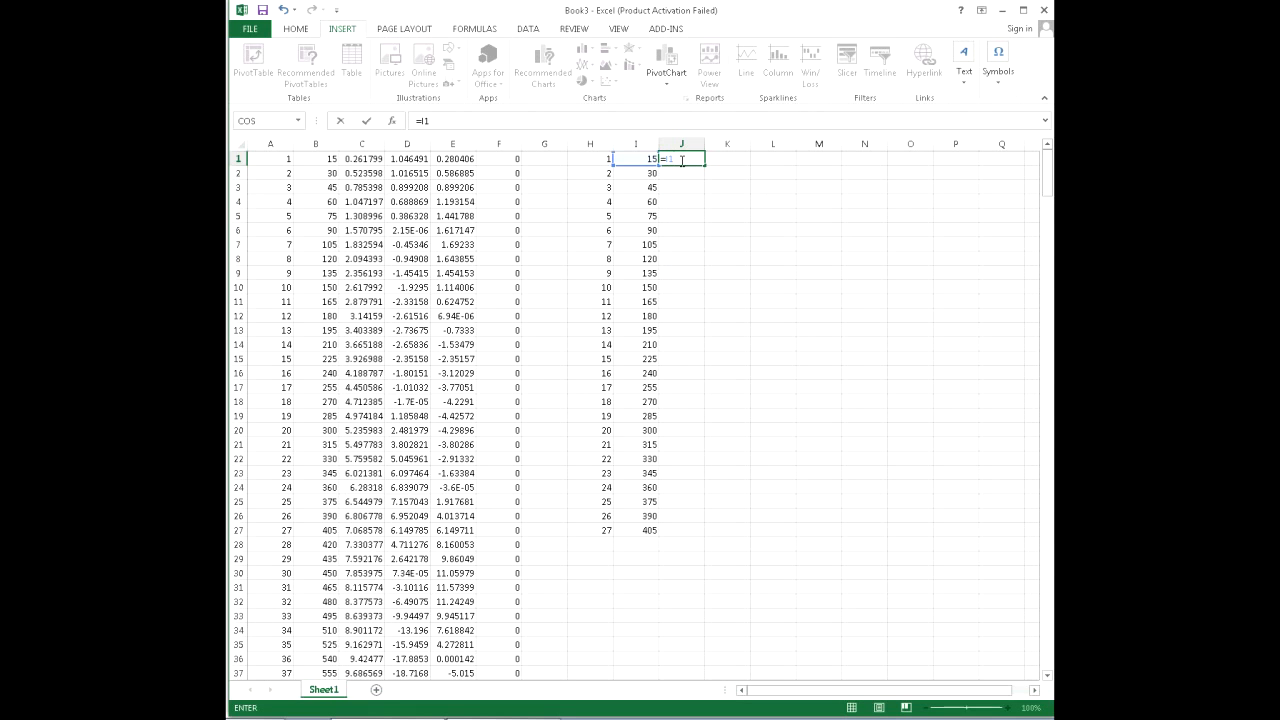
text(*3.141)
text(56)
text(9/)
text(180)
key(Return)
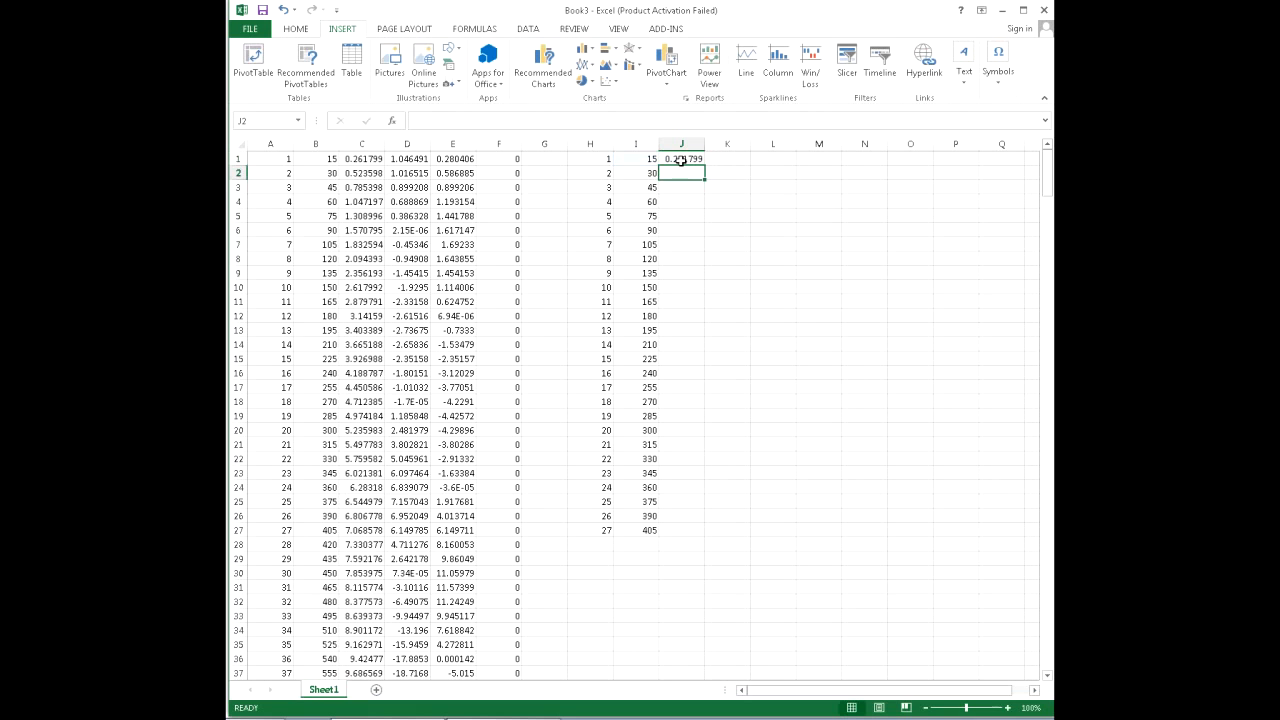
click(686, 158)
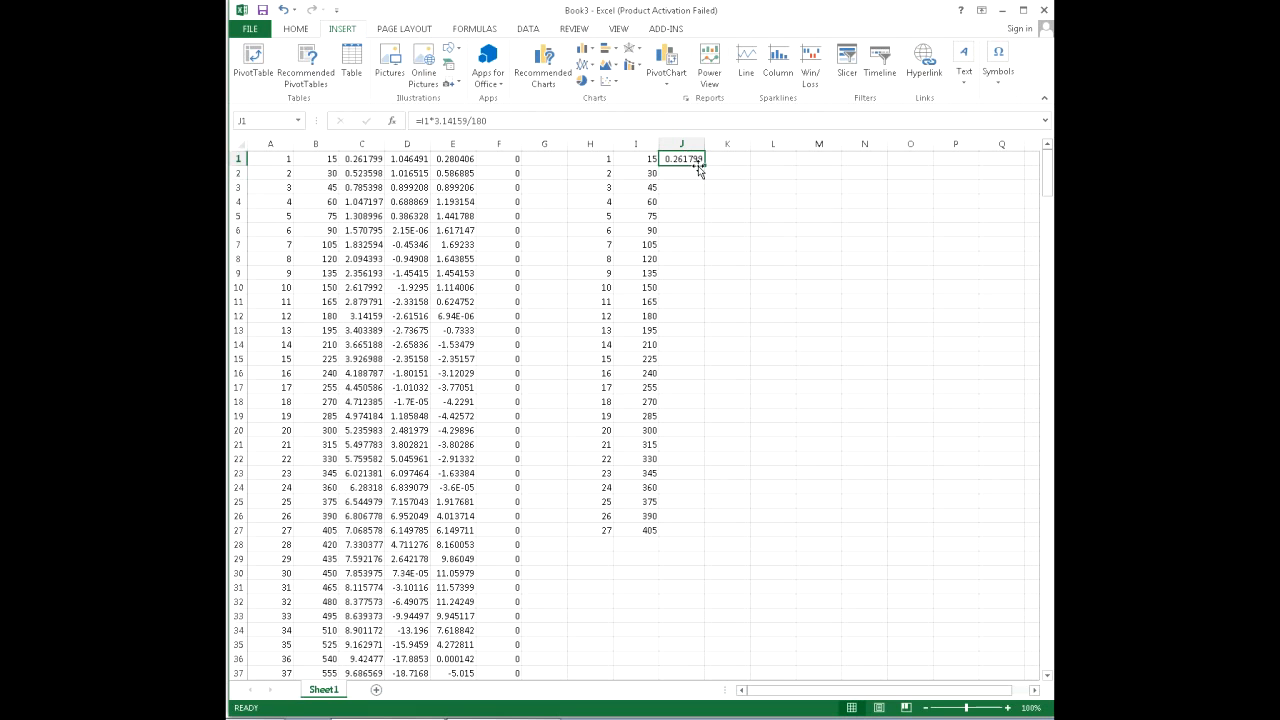
drag(705, 165, 698, 533)
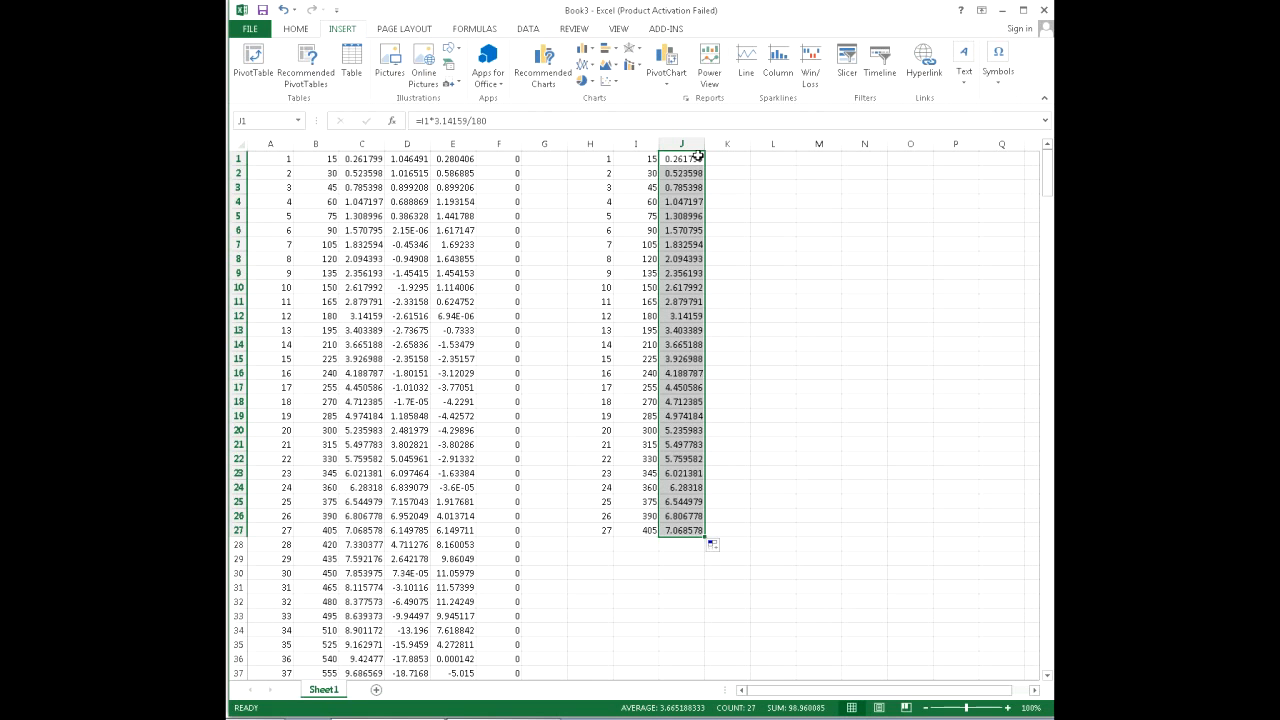
Step: Review the formula in D1, consult the golden spiral equations on the Wikipedia page in the browser, and return to the Excel workbook
click(410, 160)
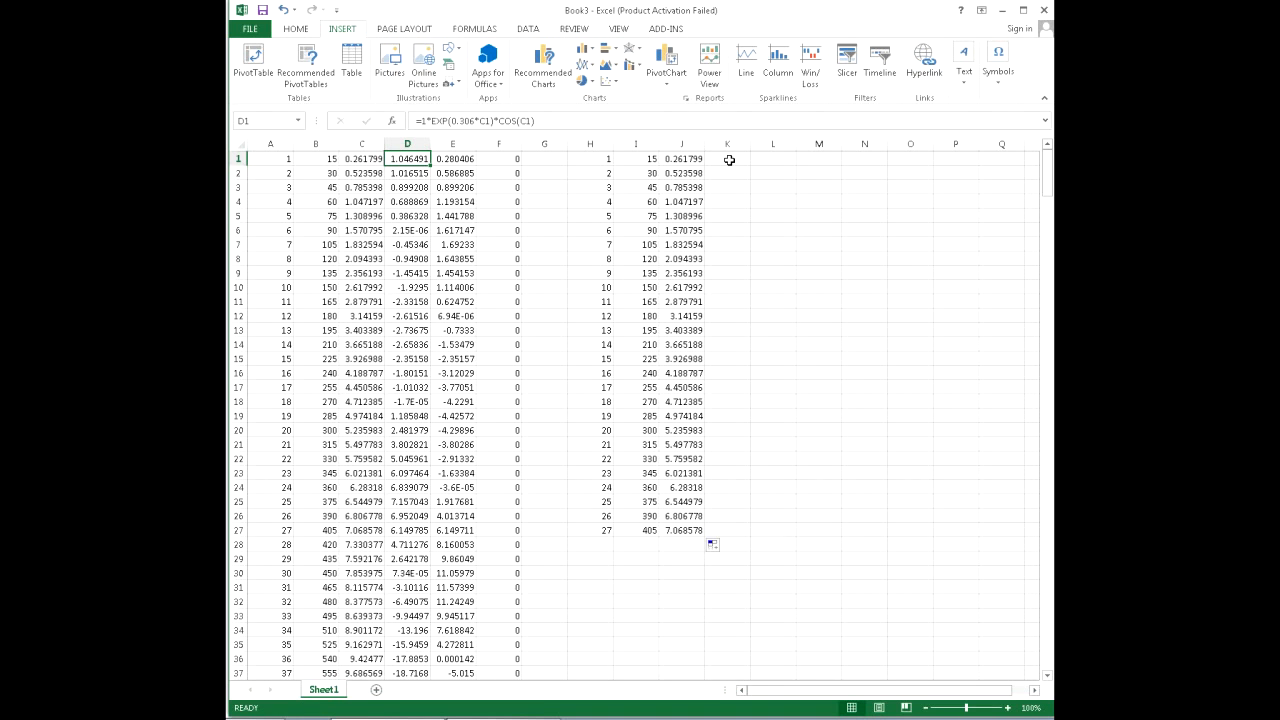
click(258, 718)
scroll(603, 446, down, 2)
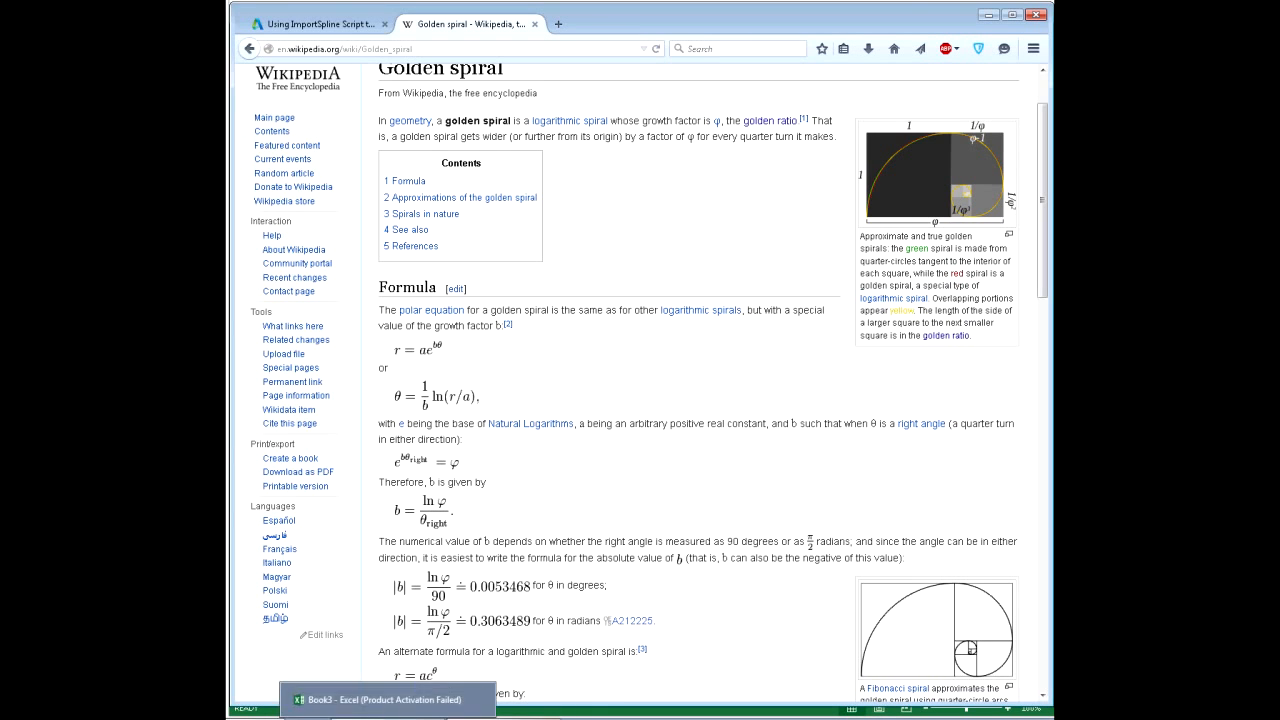
click(388, 700)
Step: Start a formula in K1 and insert the EXP function from the Math & Trig category
click(714, 156)
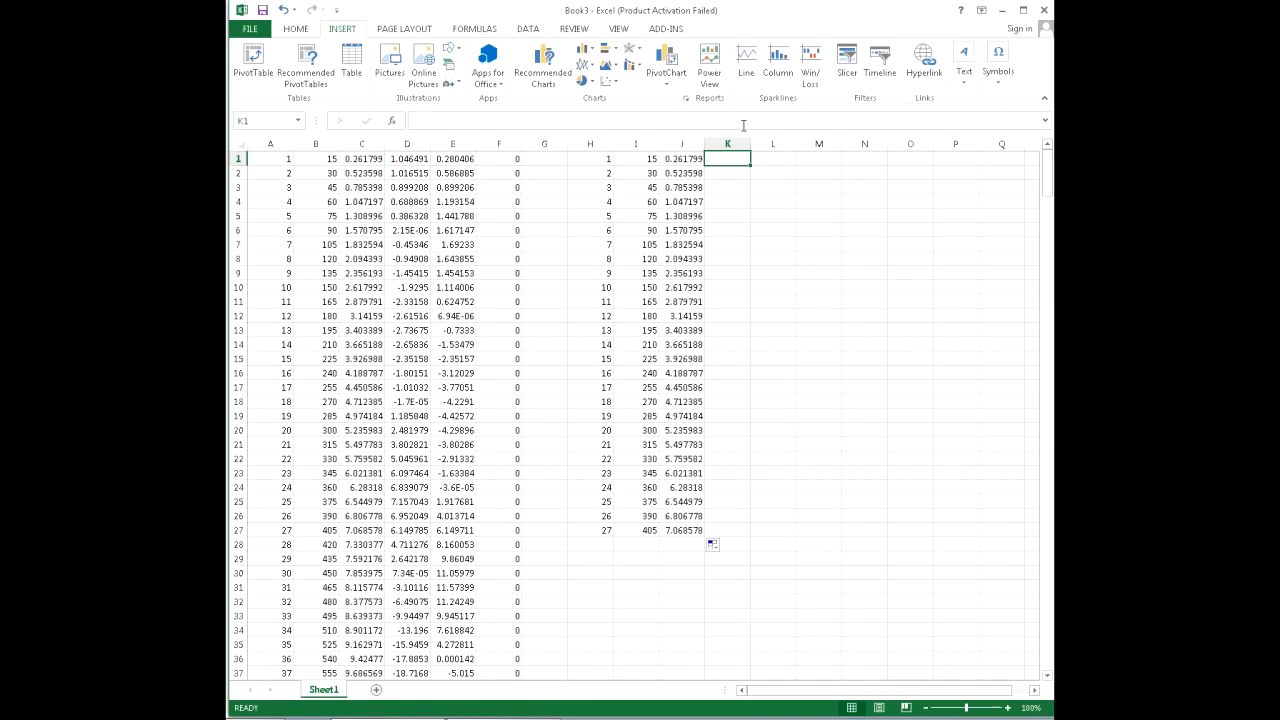
text(=)
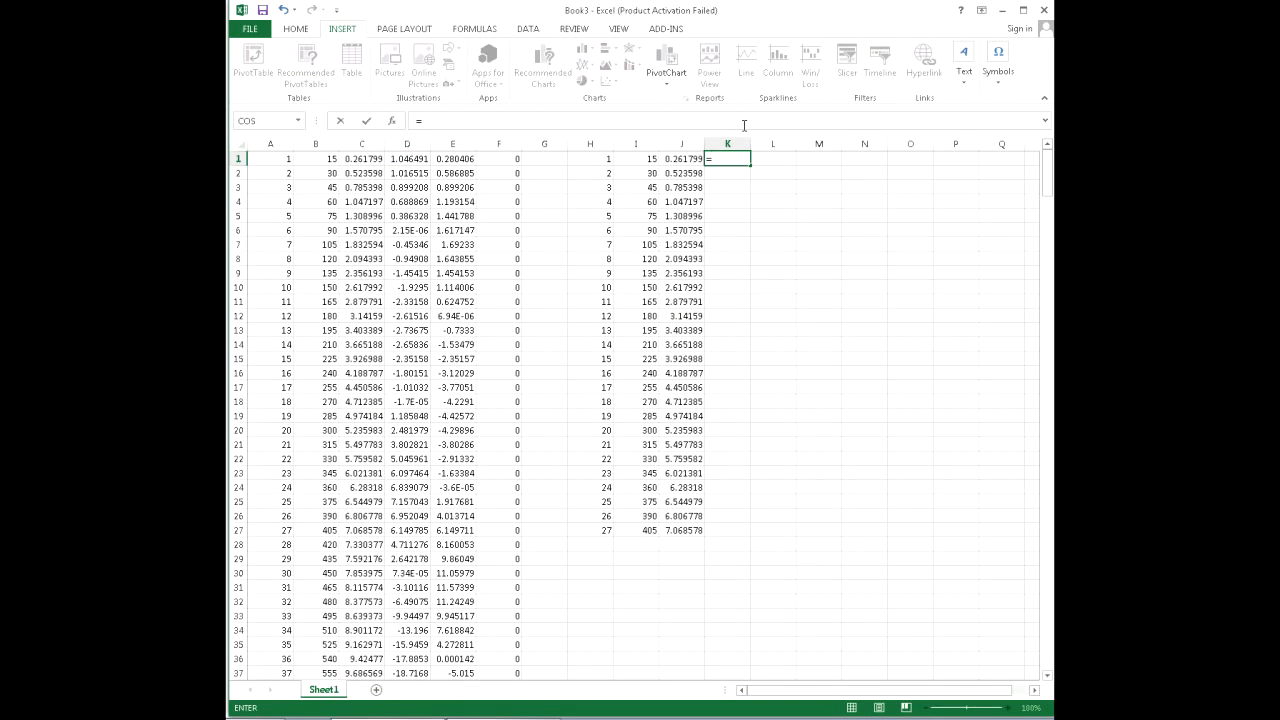
click(391, 121)
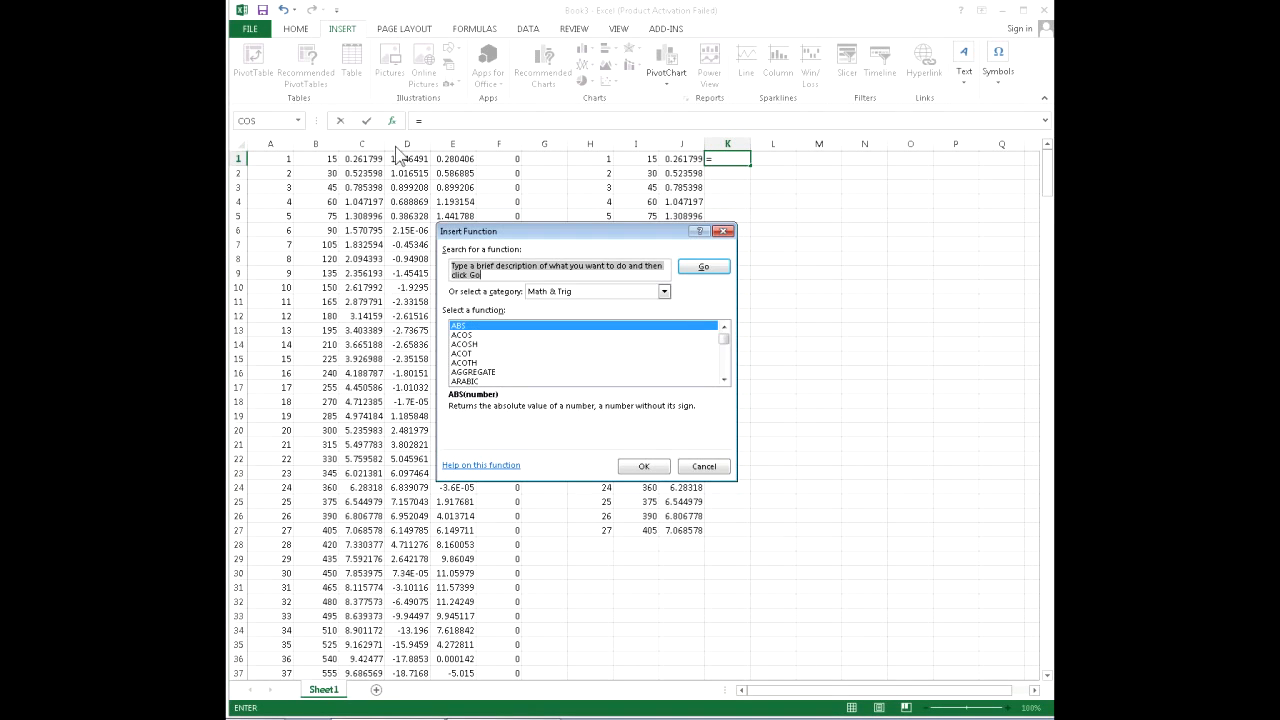
click(664, 291)
click(665, 291)
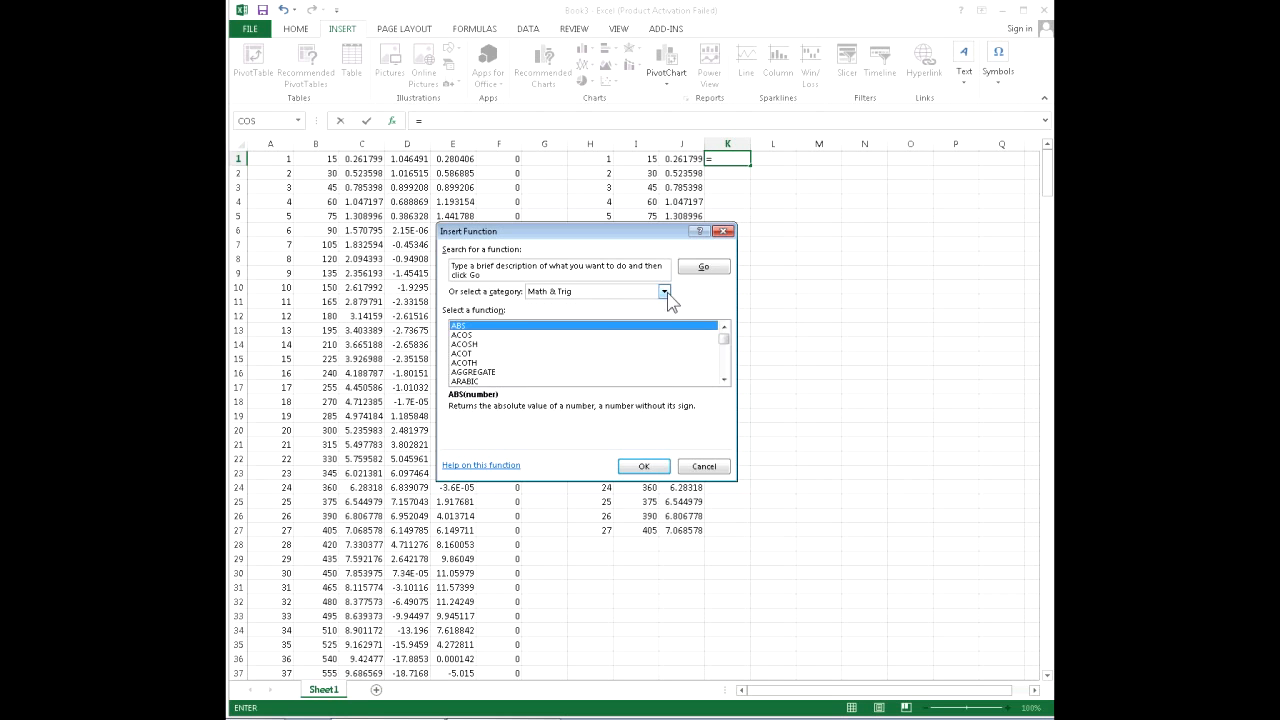
drag(723, 339, 722, 347)
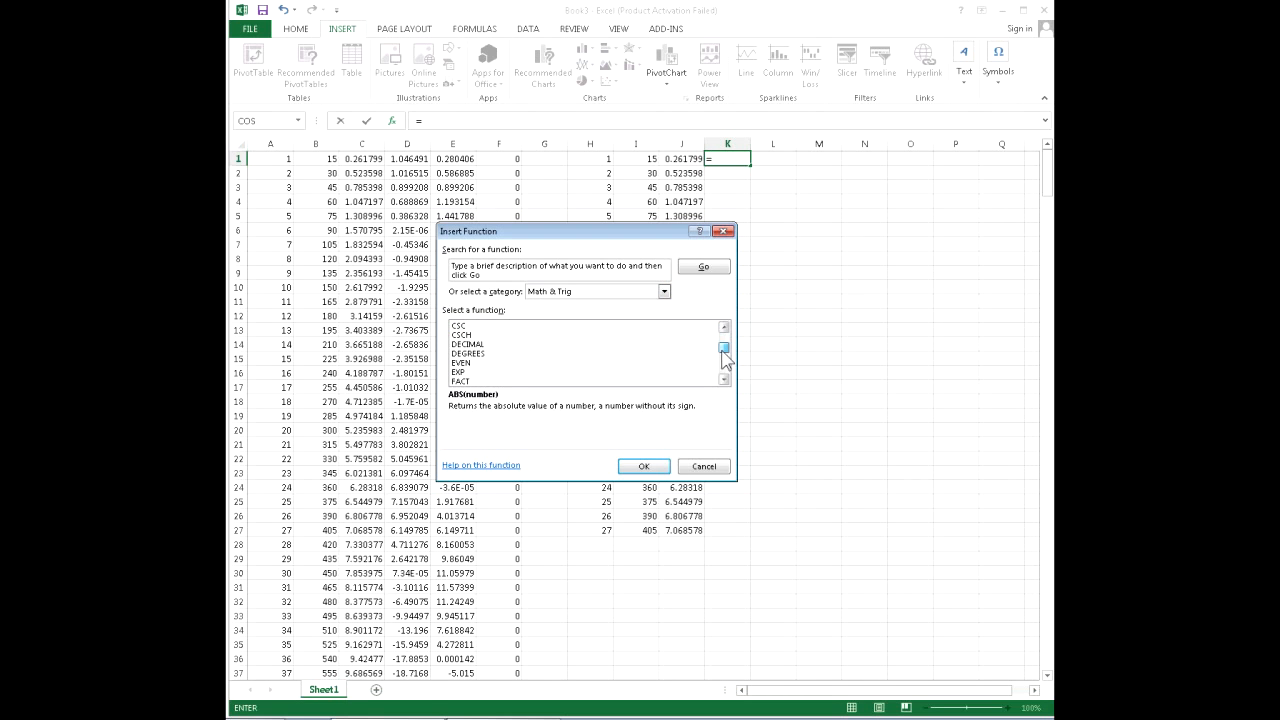
click(466, 372)
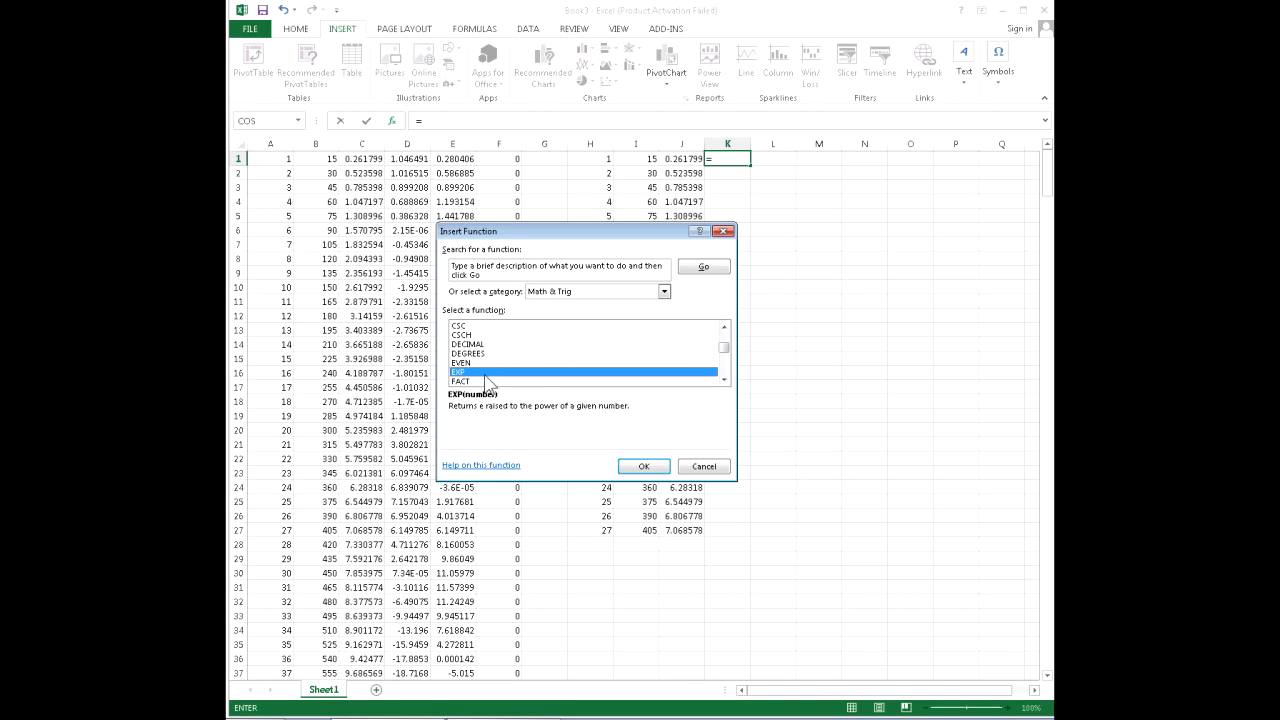
click(643, 466)
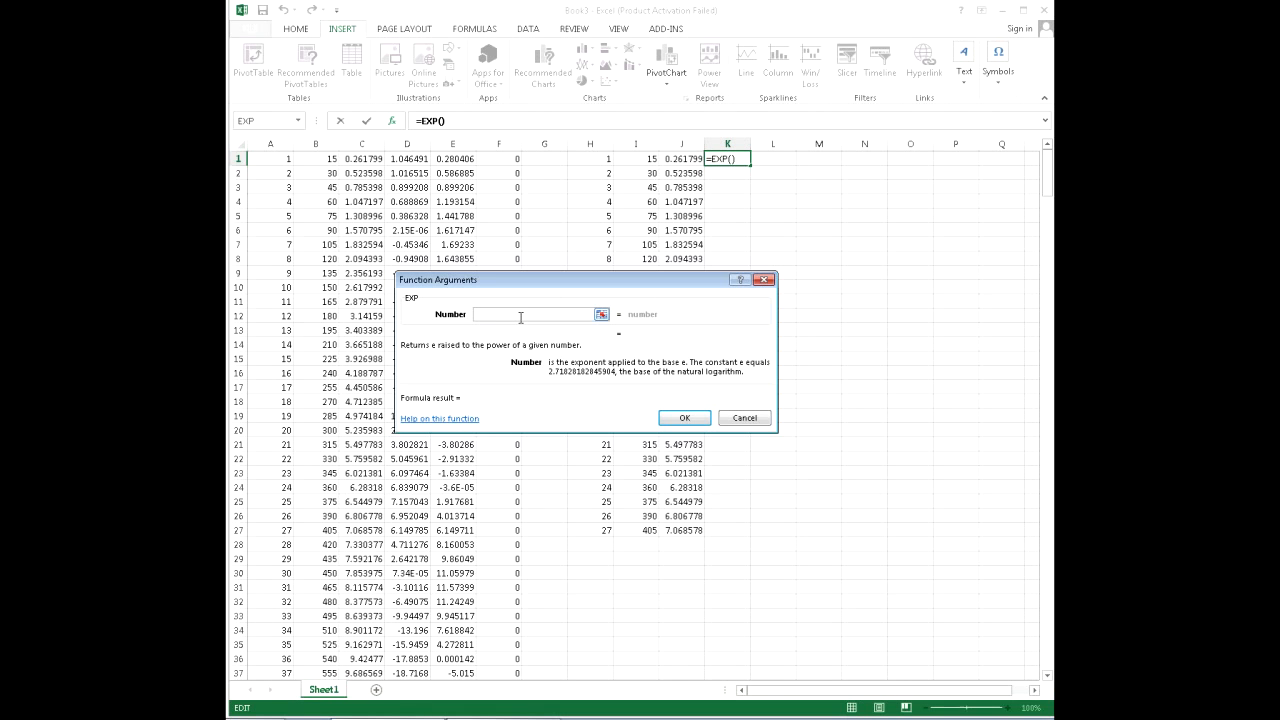
Step: Set the EXP function's number argument in K1 to .306*J1 and accept the formula
text(.30)
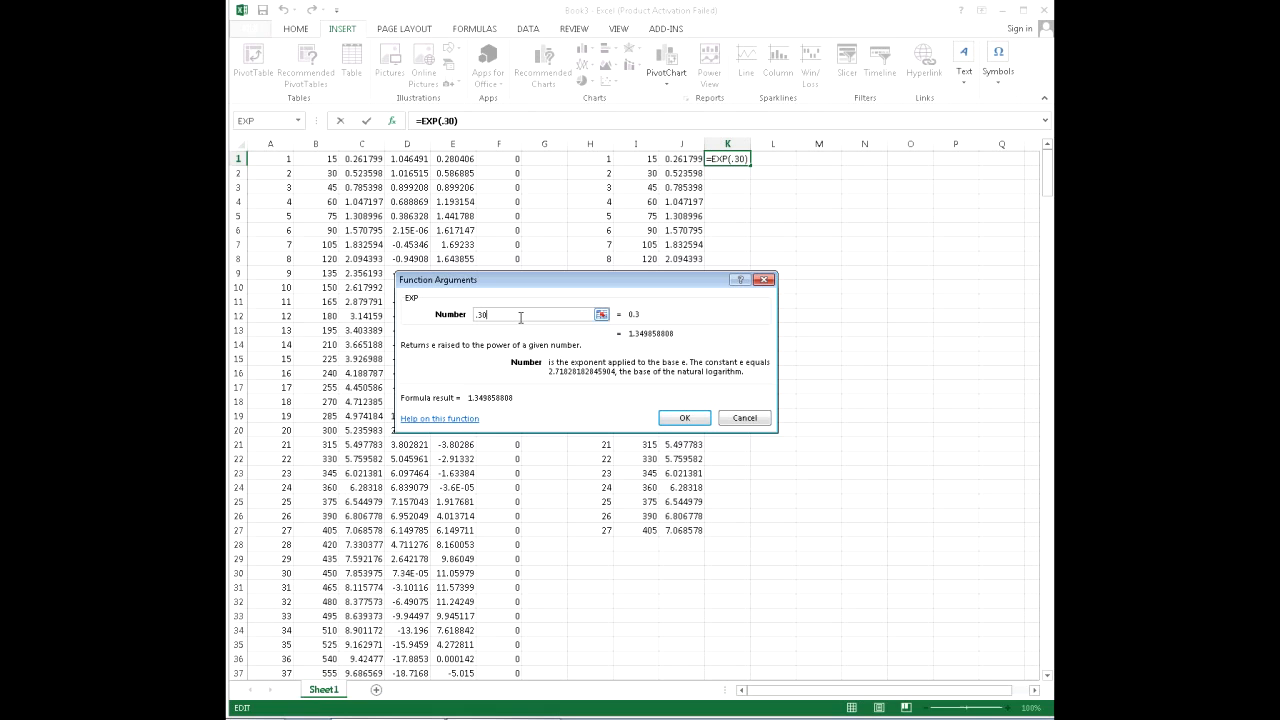
text(6*)
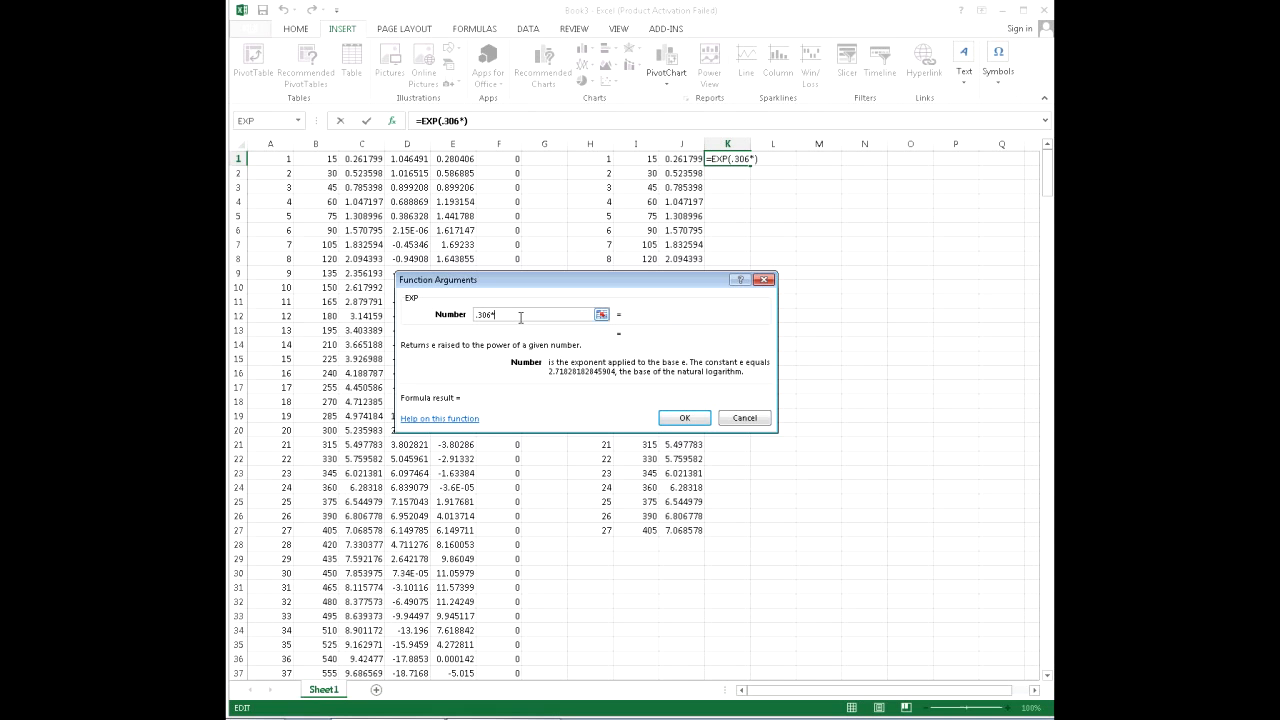
text(J1)
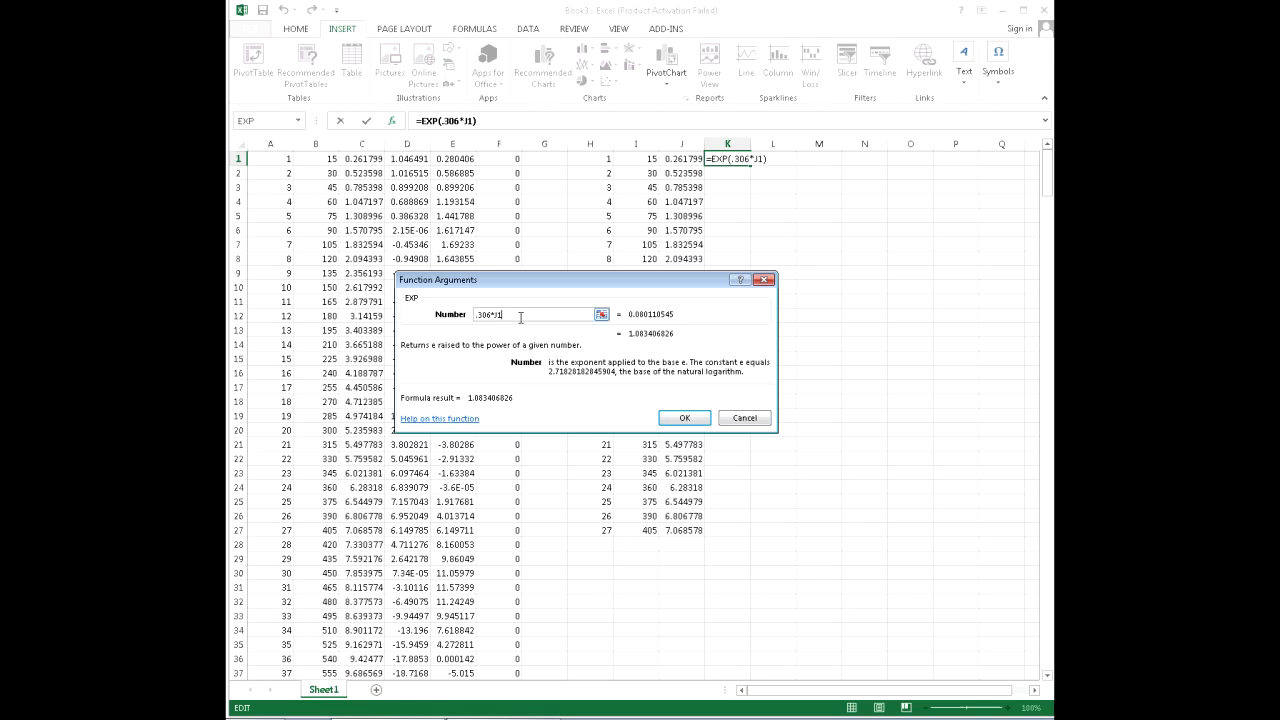
key(Return)
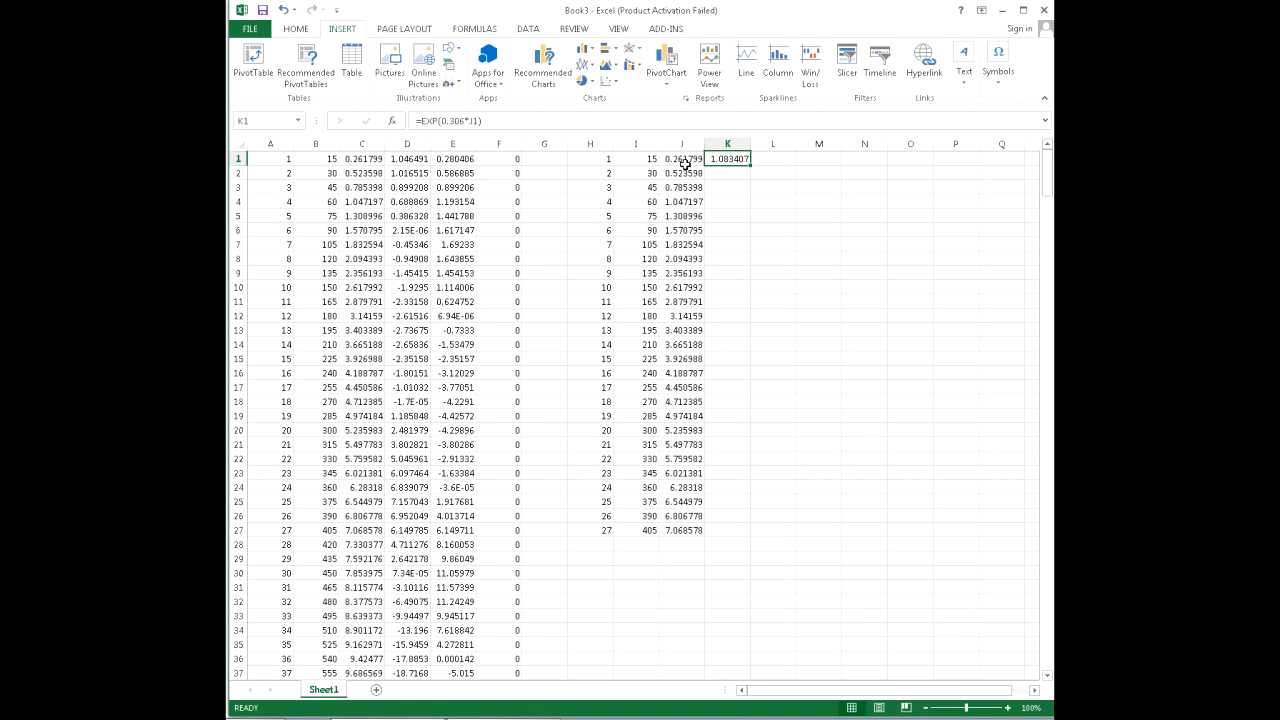
Step: Extend the K1 formula to =EXP(0.306*J1)*COS(J1) and accept it
click(496, 120)
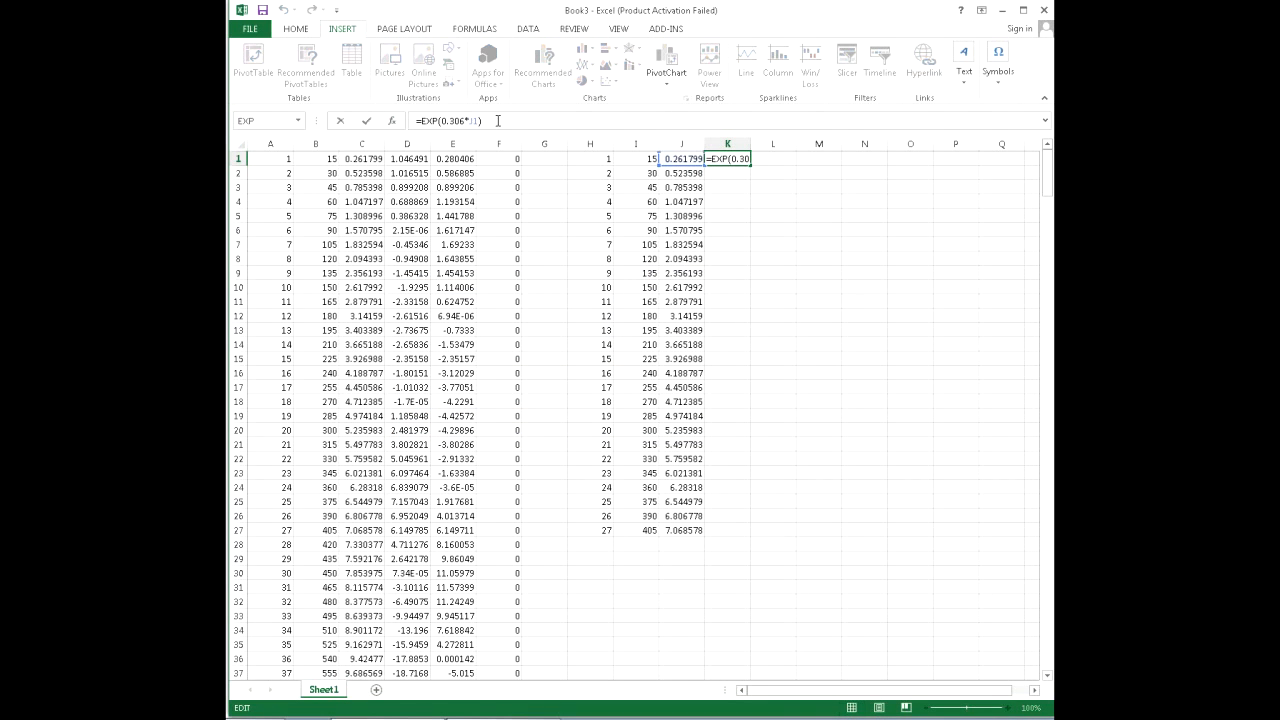
key(End)
text(*COS)
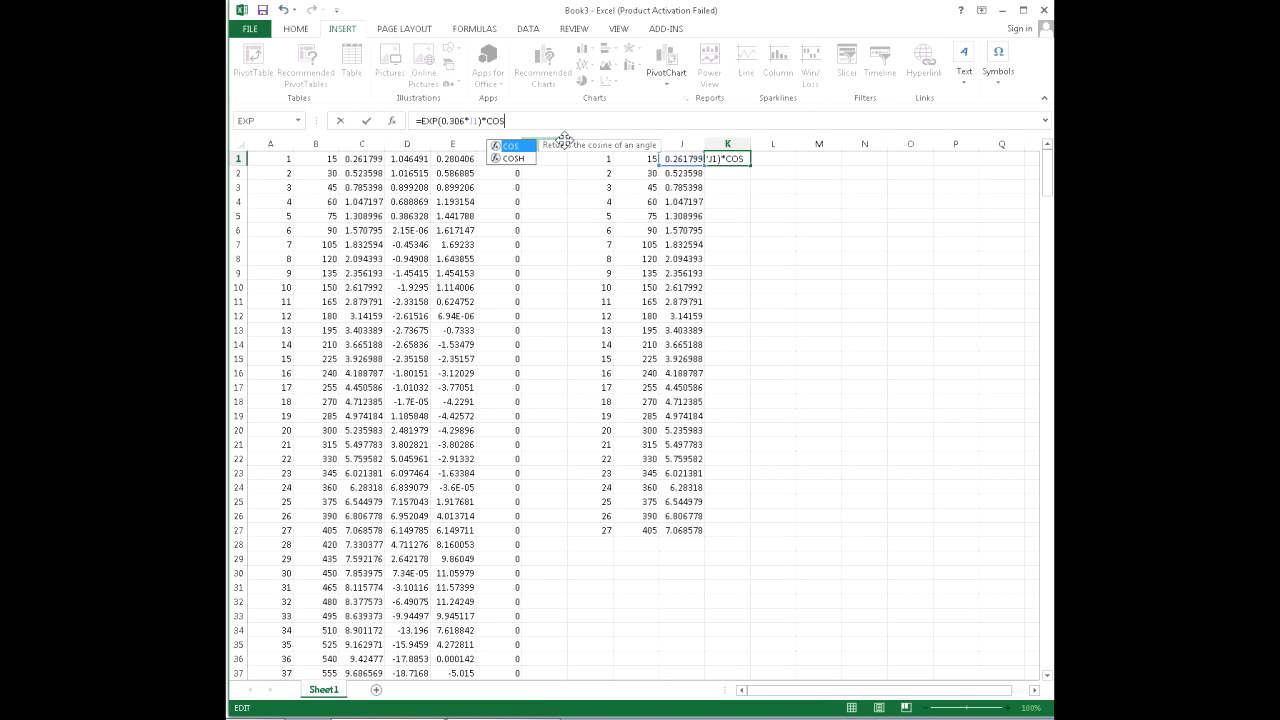
text(9)
key(BackSpace)
text(()
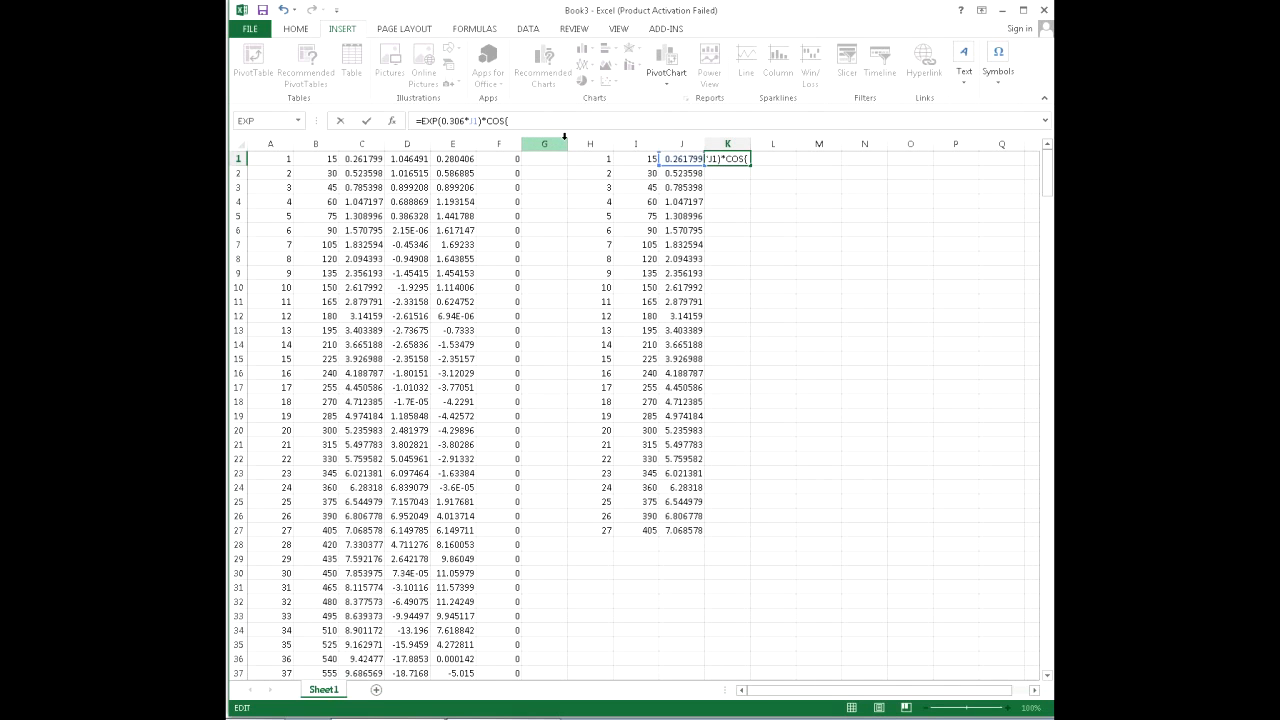
key(BackSpace)
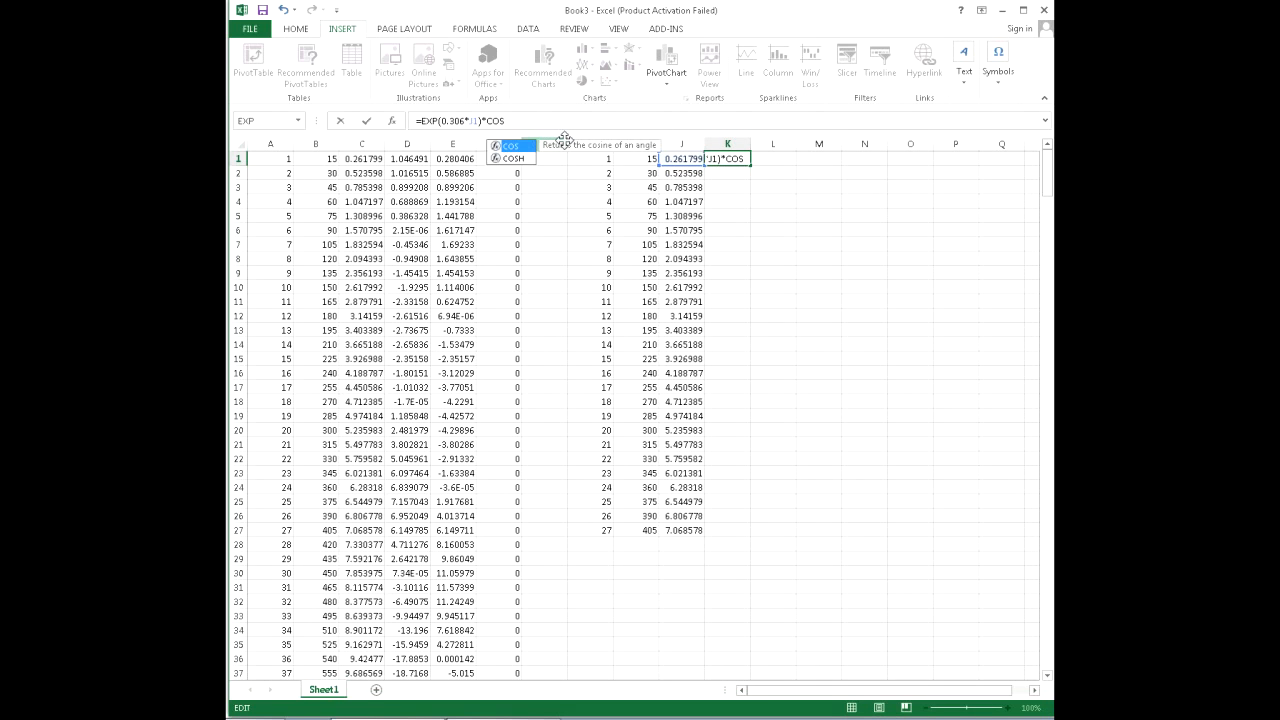
text(()
text(J1)
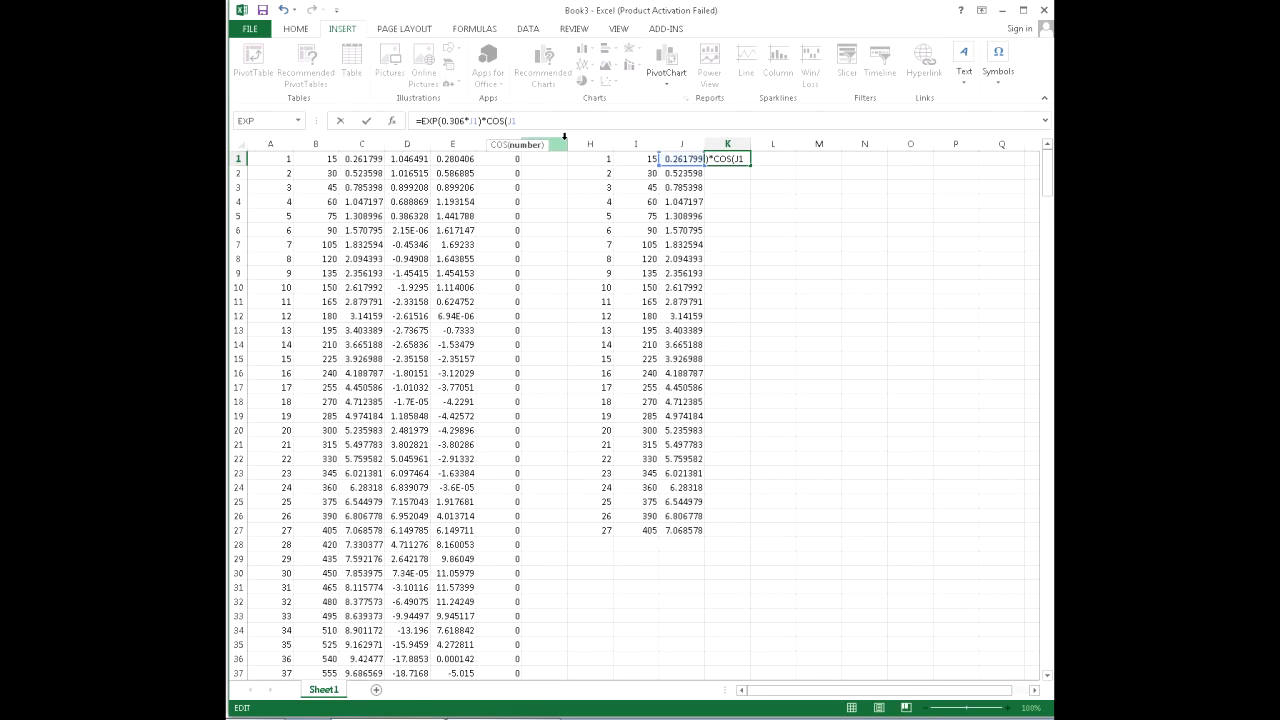
click(366, 121)
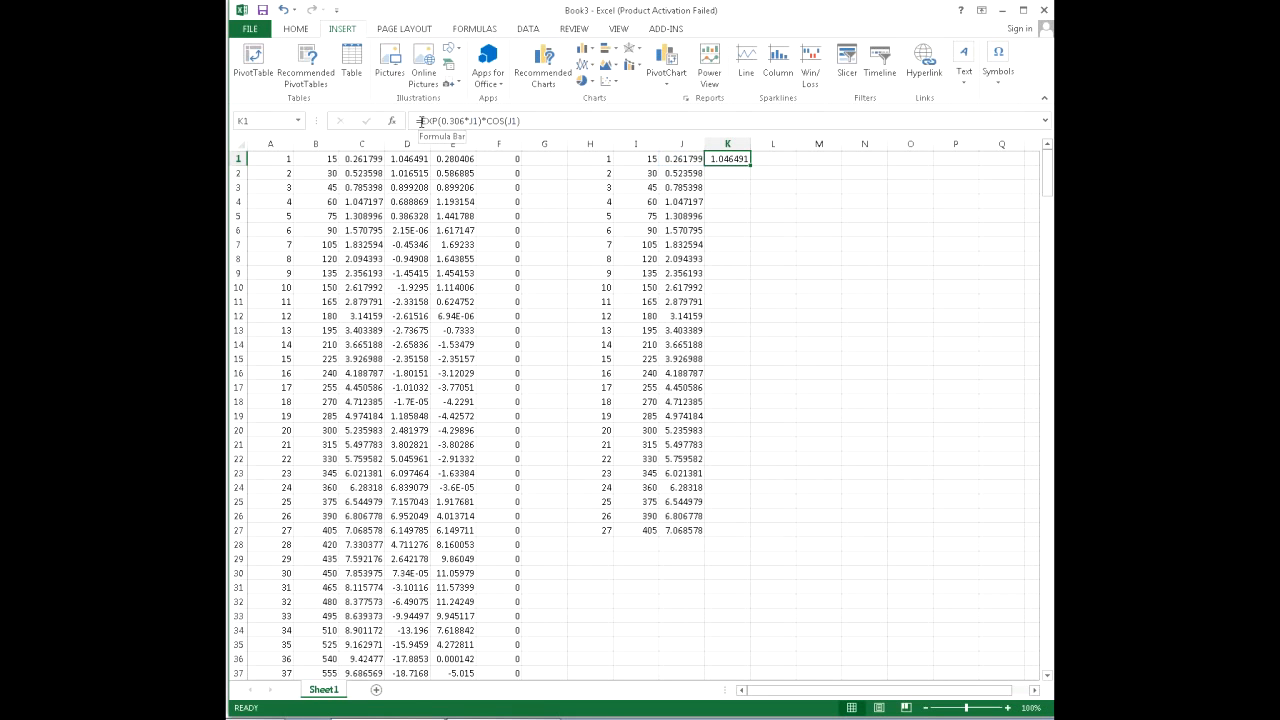
Step: Highlight the EXP term in K1's formula, and in Paint sketch labelled x and y axes with a right triangle from the origin
drag(483, 120, 421, 121)
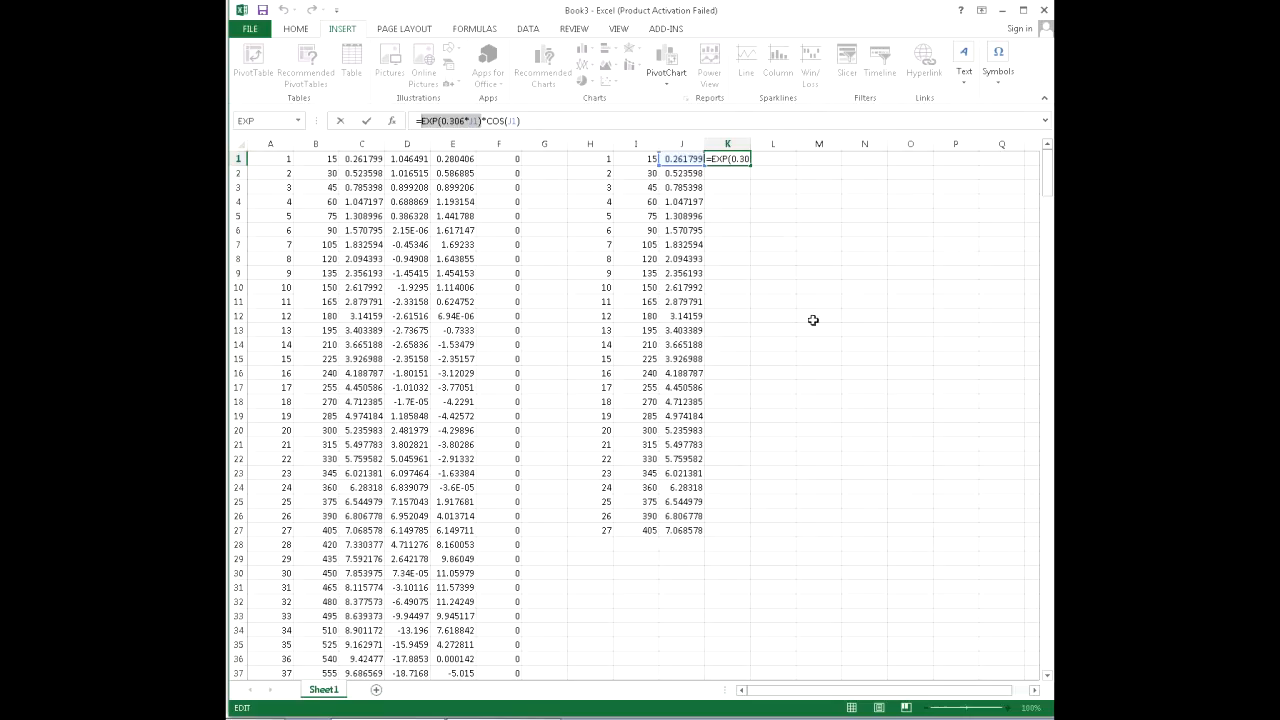
key(alt+Tab)
drag(483, 402, 617, 345)
mouse_move(480, 402)
mouse_down()
mouse_move(617, 390)
mouse_move(614, 348)
mouse_up()
drag(478, 320, 482, 477)
drag(485, 286, 497, 338)
mouse_move(426, 400)
mouse_down()
mouse_move(632, 392)
mouse_move(710, 434)
mouse_up()
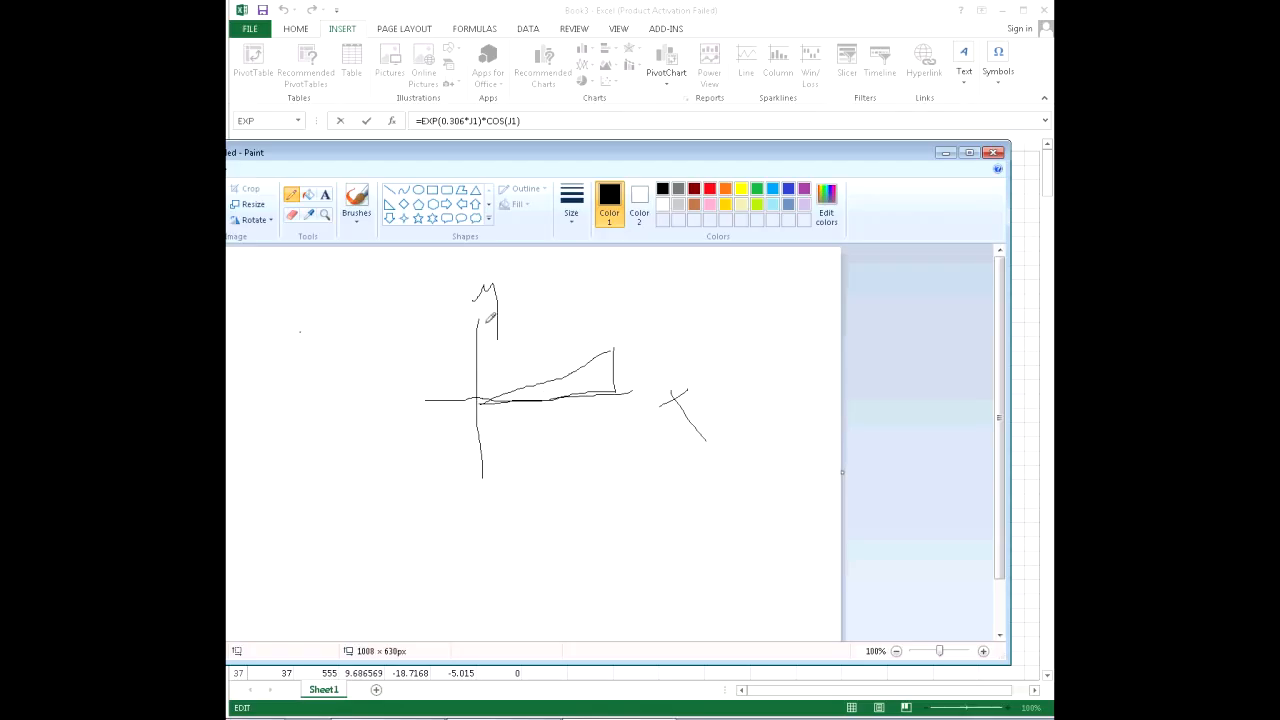
Step: Label the triangle's hypotenuse r and its angle at the origin theta, and return to the Excel workbook
drag(554, 370, 555, 342)
mouse_move(545, 383)
mouse_down()
mouse_move(548, 399)
mouse_move(540, 386)
mouse_up()
drag(674, 157, 699, 301)
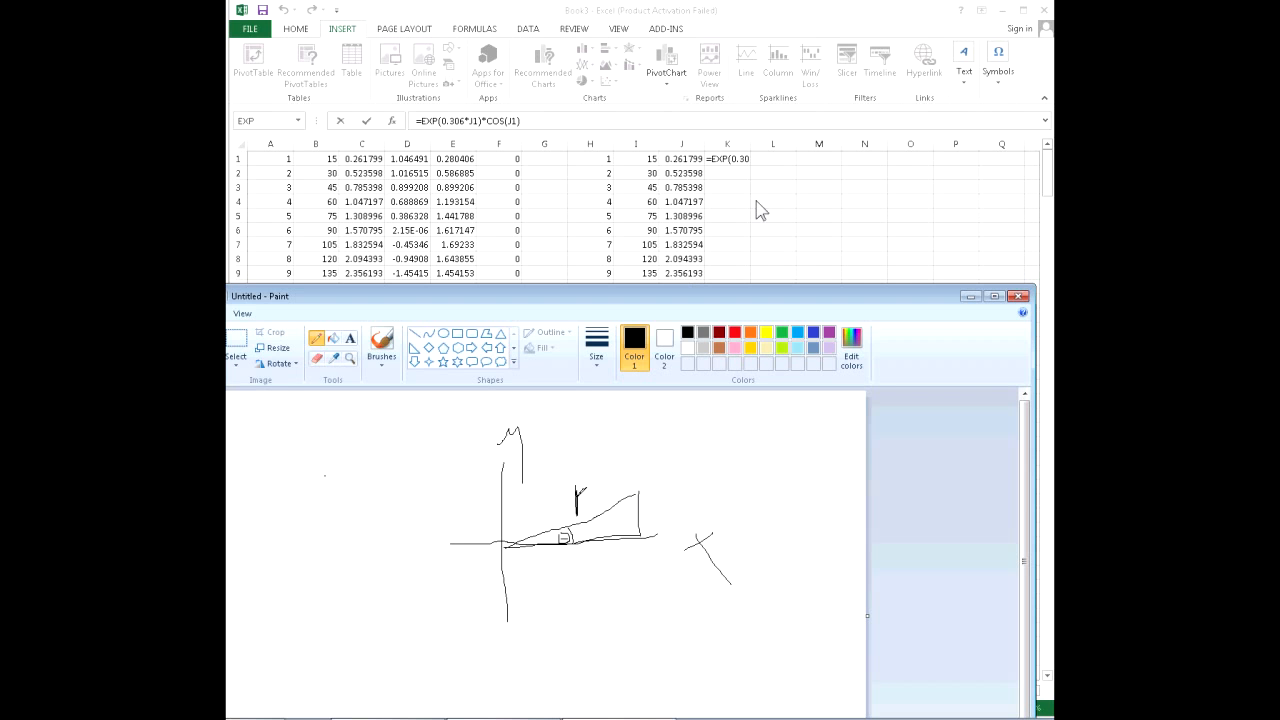
click(857, 18)
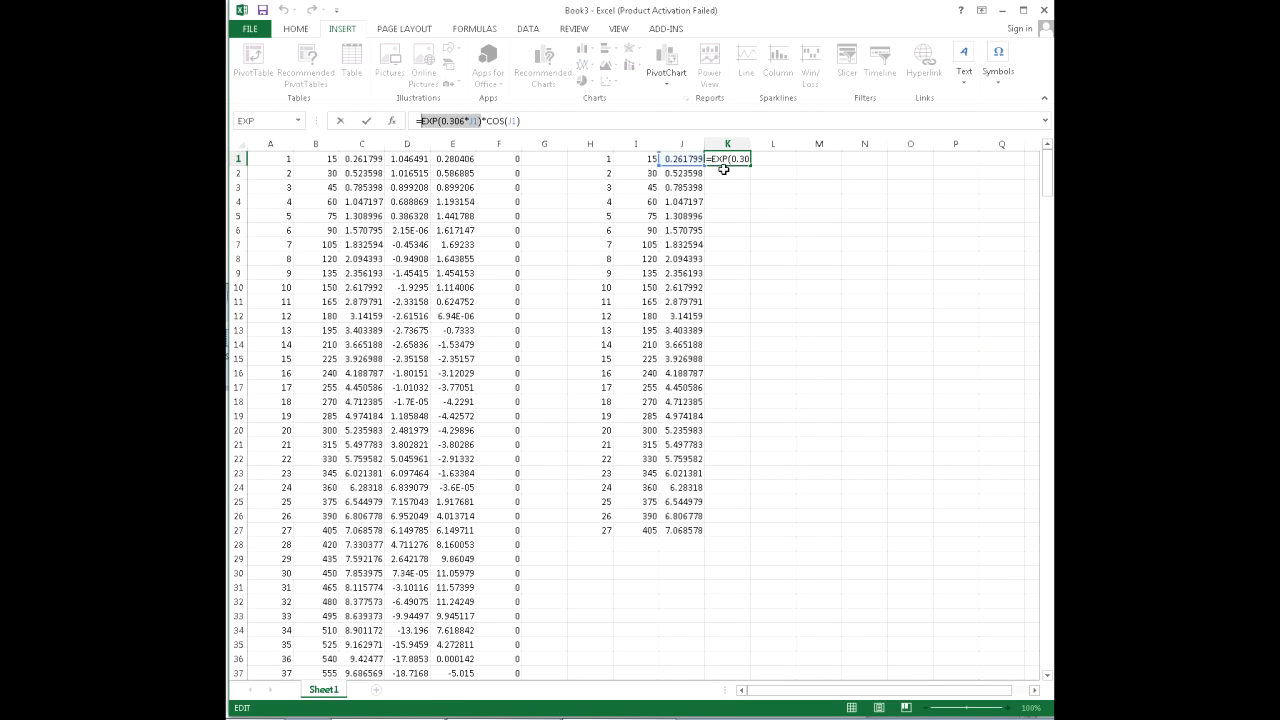
Step: Close the K1 formula edit and fill the formula down to K27
click(531, 119)
key(Return)
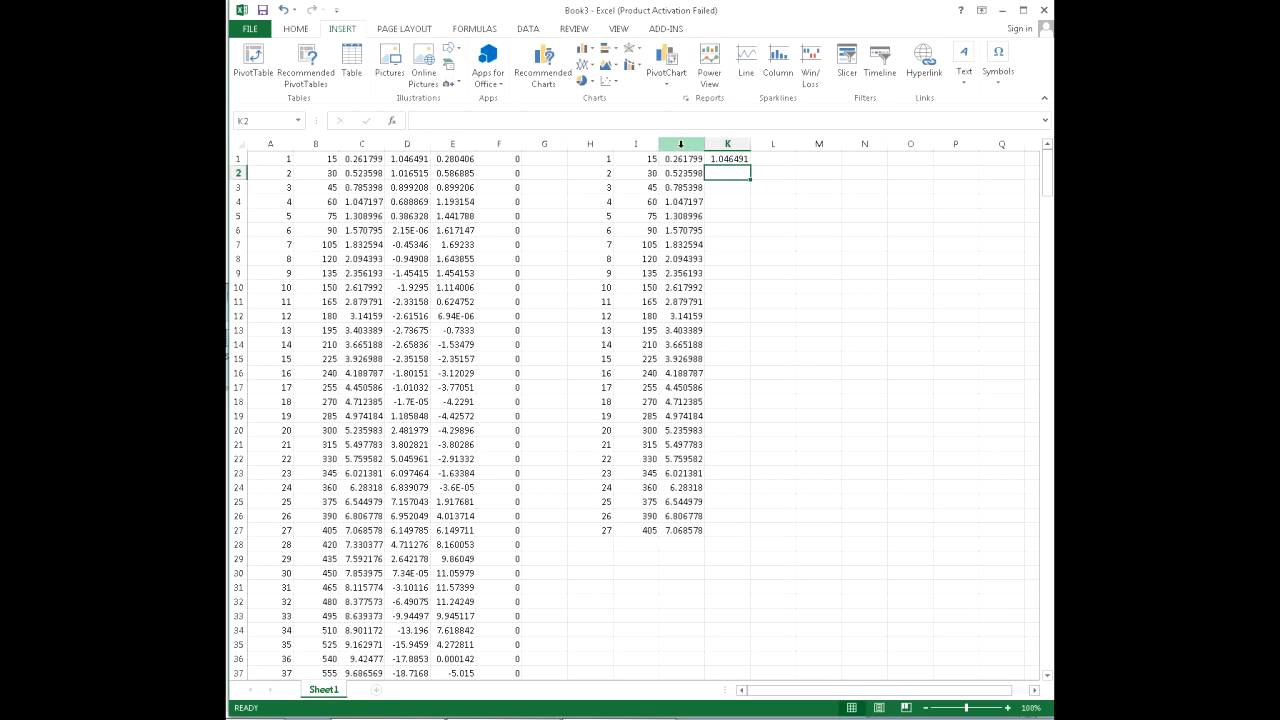
click(729, 160)
drag(750, 166, 749, 535)
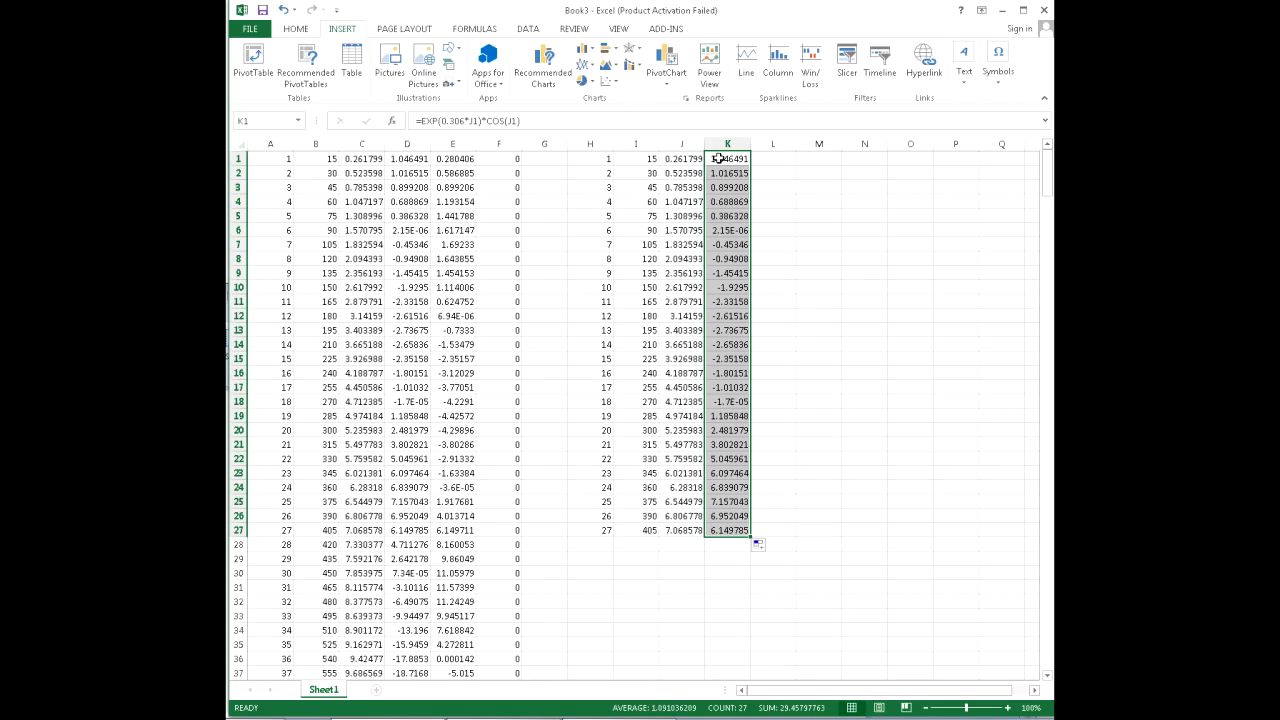
click(547, 121)
drag(547, 121, 398, 130)
right_click(426, 116)
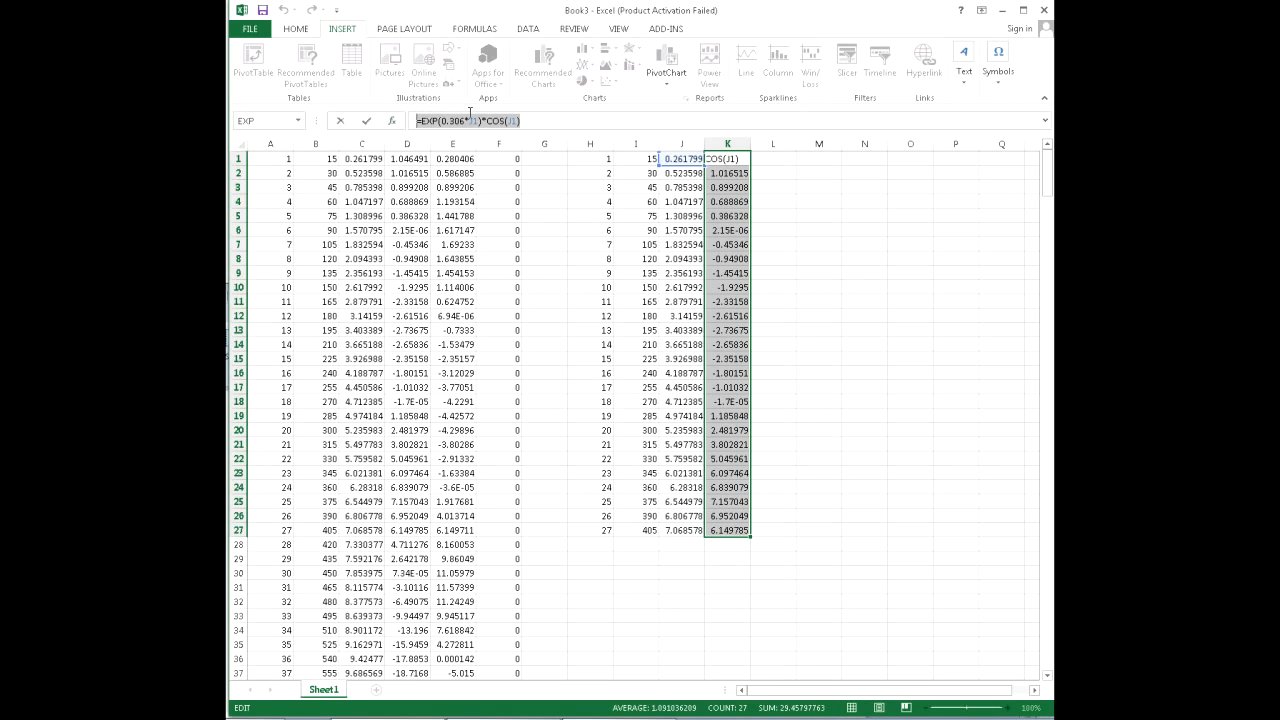
text(=)
click(778, 160)
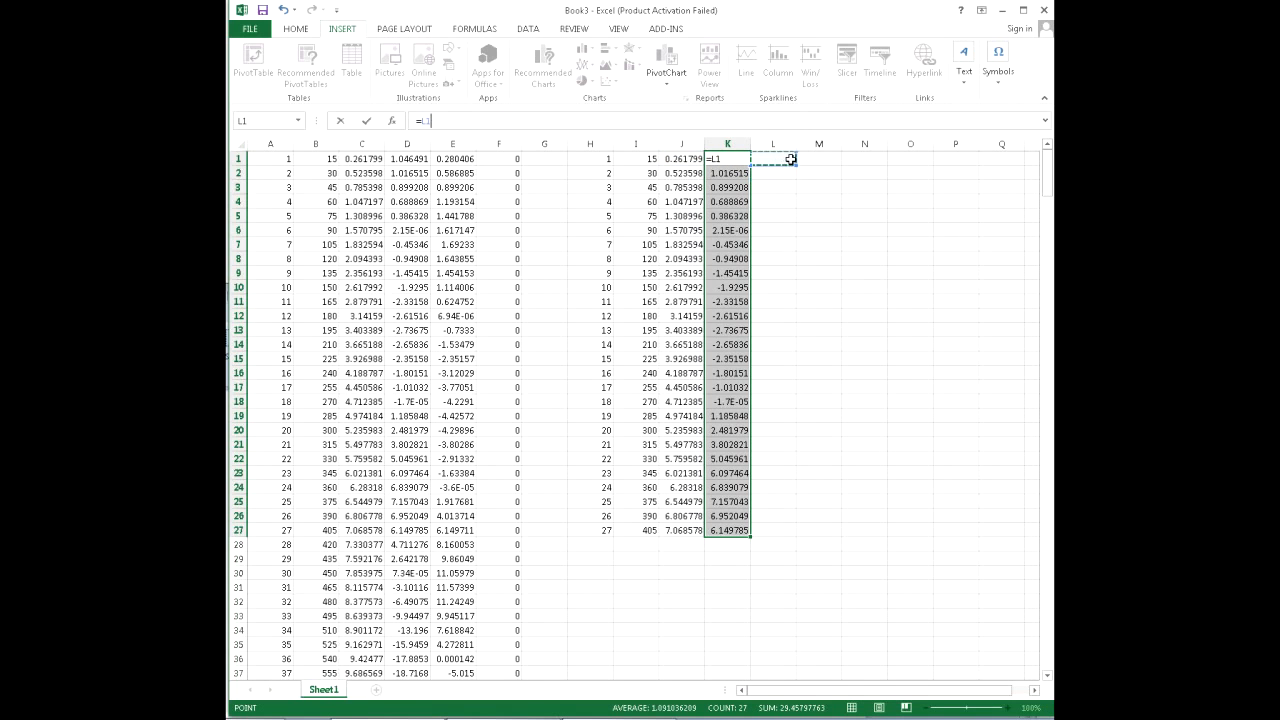
click(792, 160)
key(Escape)
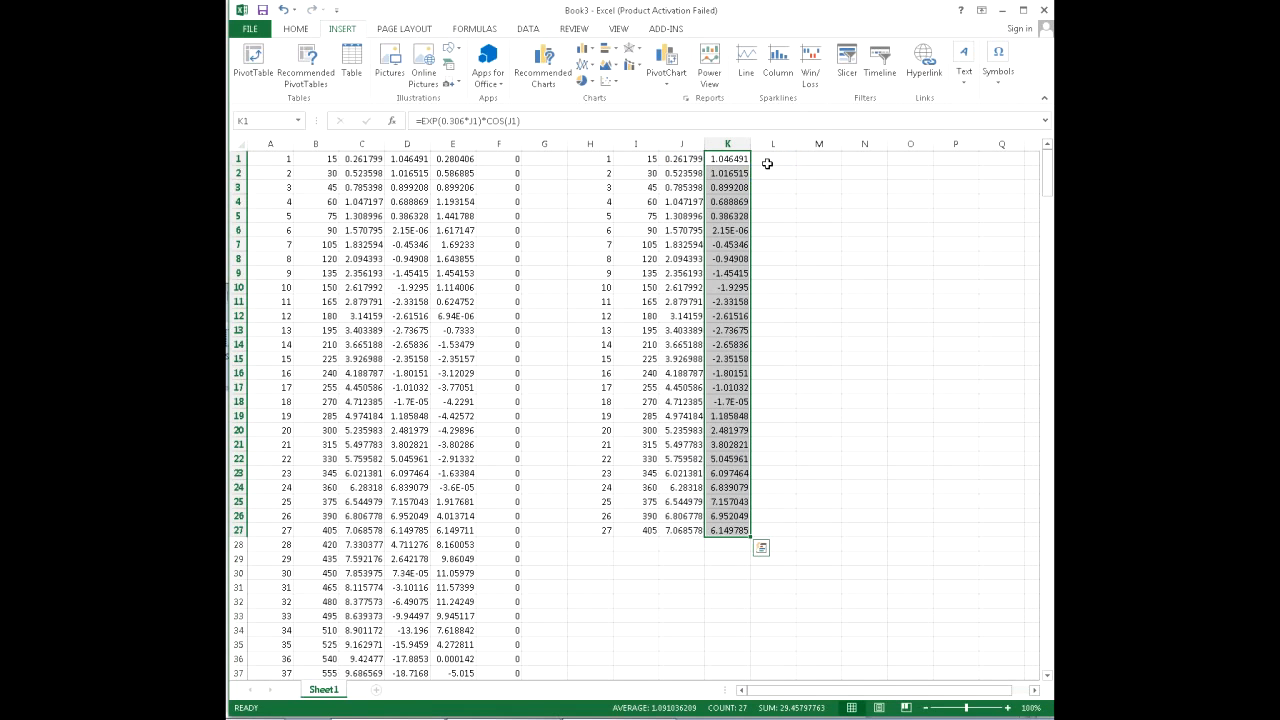
Step: Copy the formula text =EXP(0.306*J1)*COS(J1) from K1 into L1 with its cell references unchanged
triple_click(571, 118)
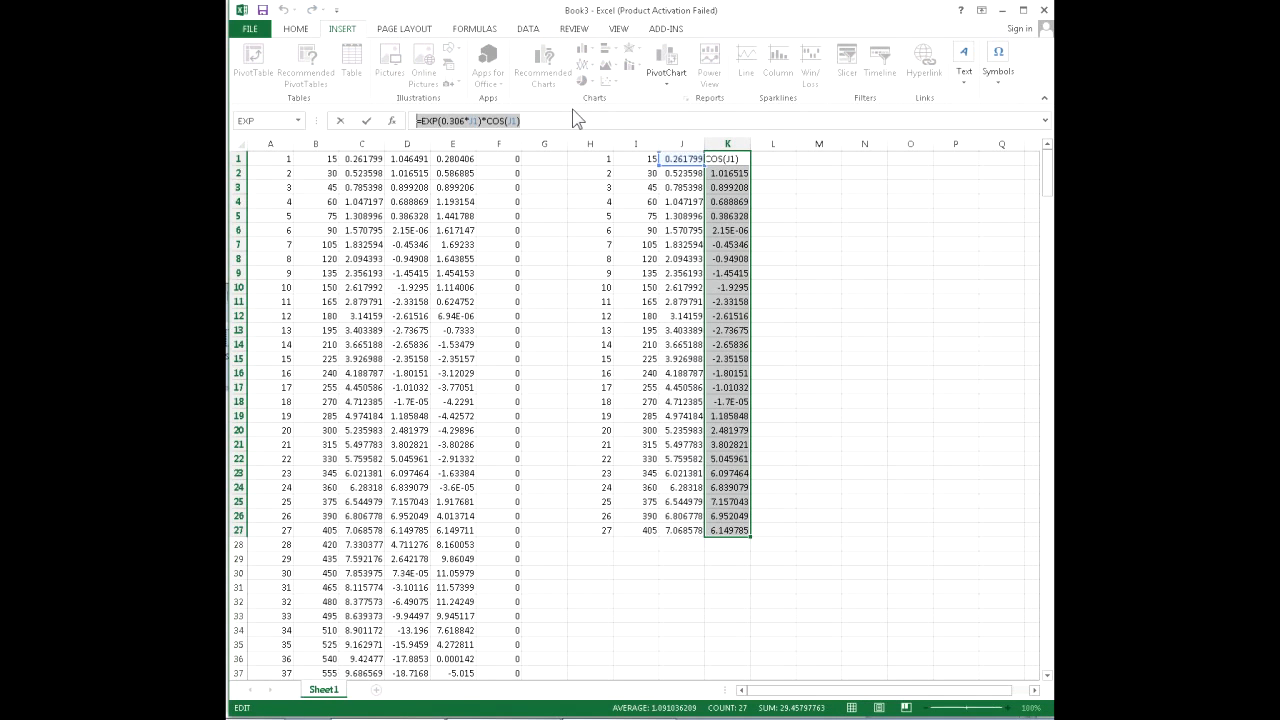
key(Return)
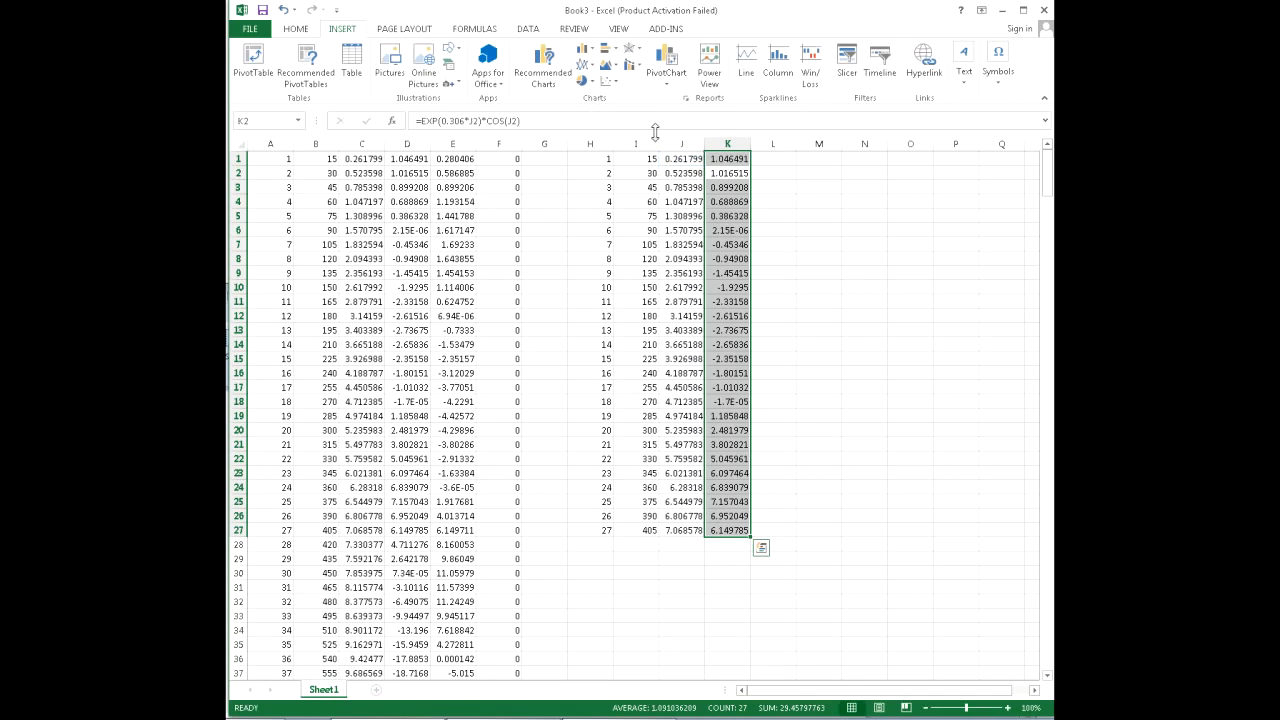
click(763, 160)
key(ctrl+v)
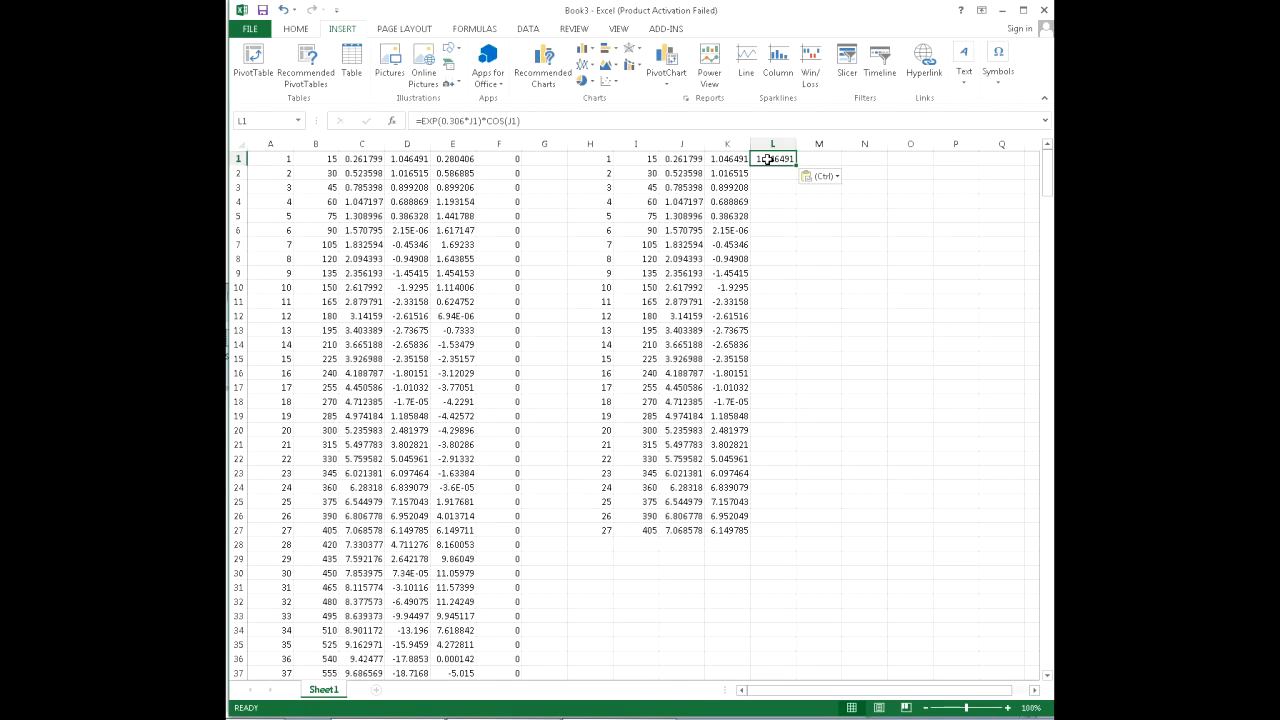
Step: Replace COS with SIN in the L1 formula and fill it down to L27
double_click(494, 121)
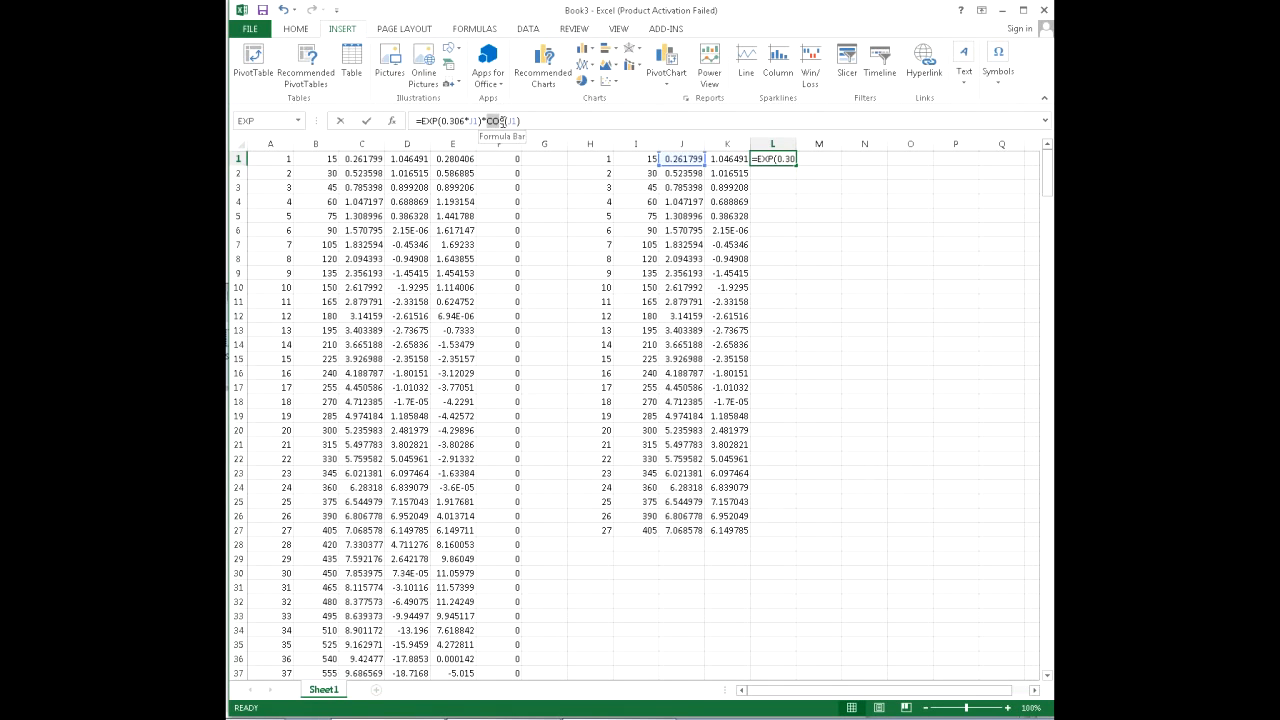
text(SIN)
key(Return)
click(788, 159)
drag(796, 166, 786, 536)
Step: Enter 0 in M1 and fill it down to M27
click(824, 157)
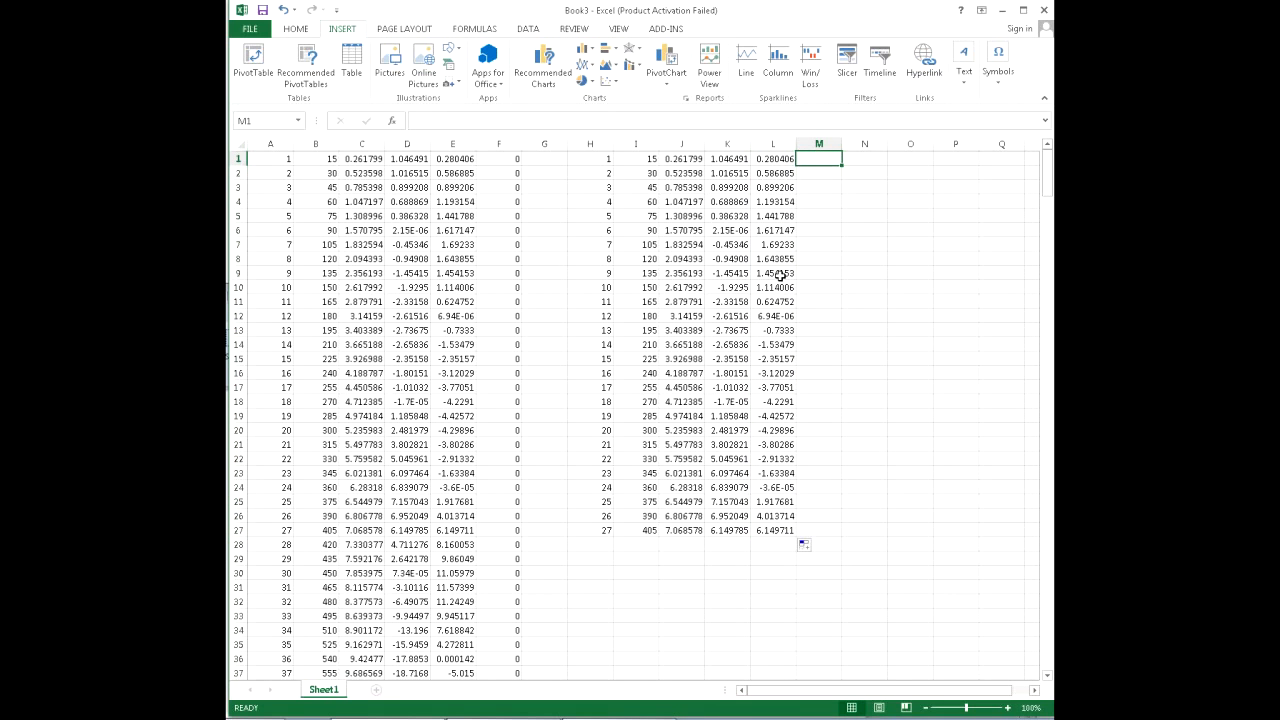
text(0)
key(Return)
click(822, 160)
drag(841, 165, 839, 538)
Step: Preview a scatter chart of the points in K1:M27 without inserting it
click(720, 158)
drag(720, 158, 825, 531)
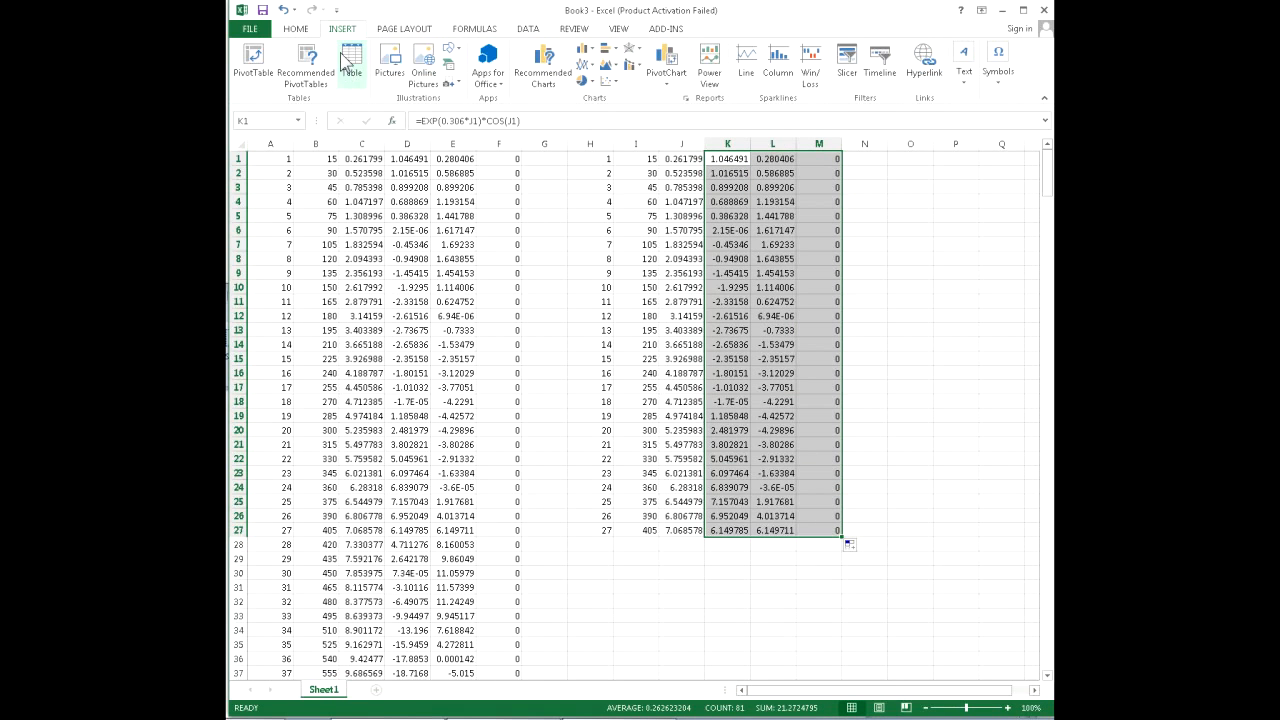
click(608, 80)
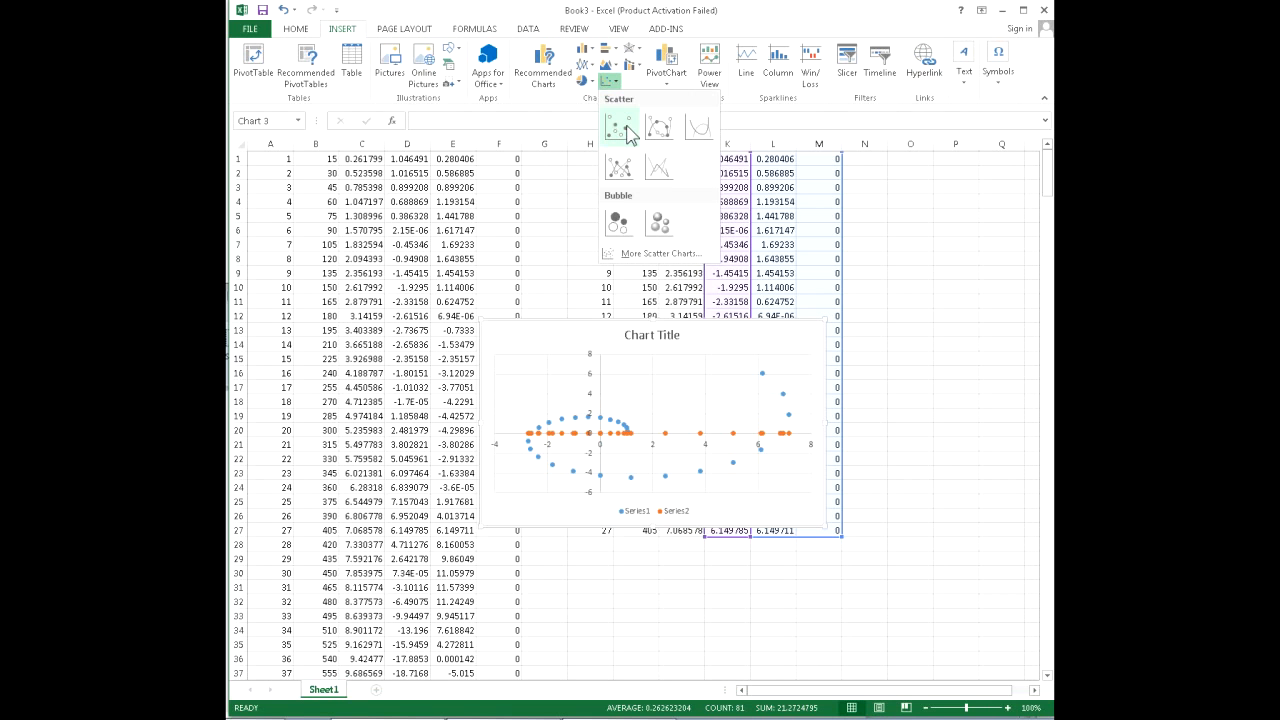
key(Escape)
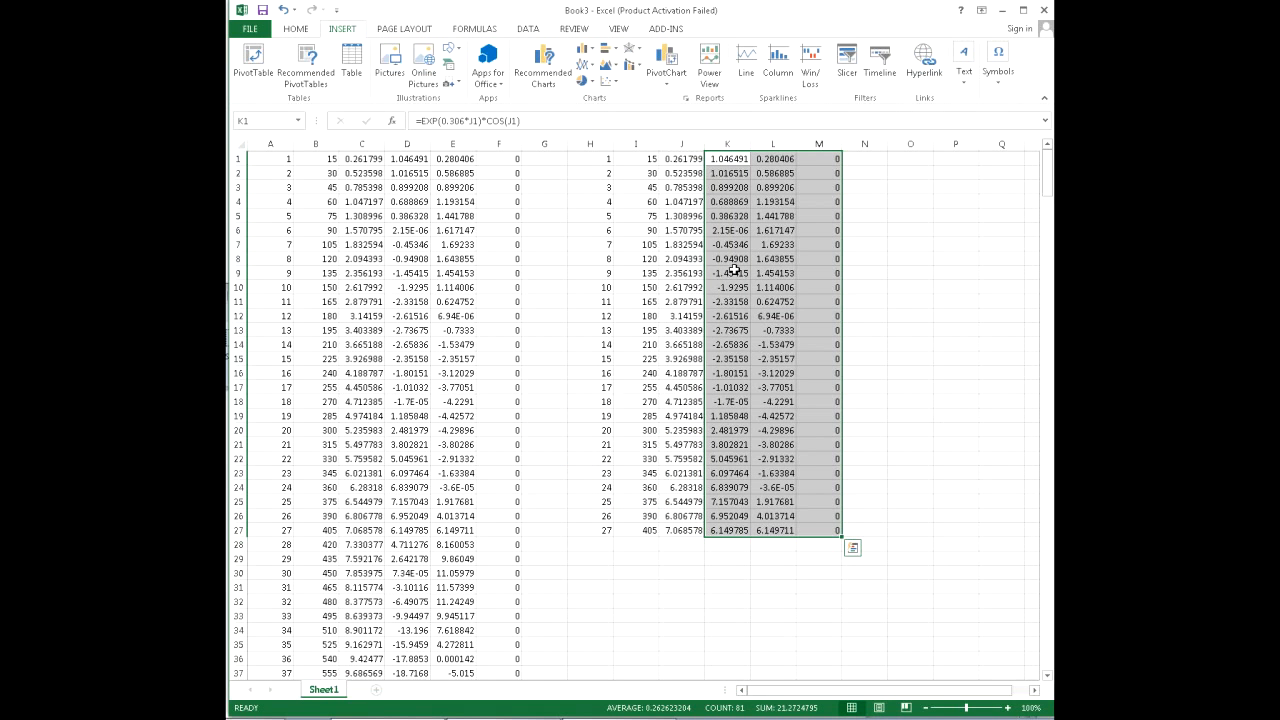
Step: Examine the longer original spiral table in columns A to F, including the formula in D32 and the rows past 100
scroll(658, 340, down, 2)
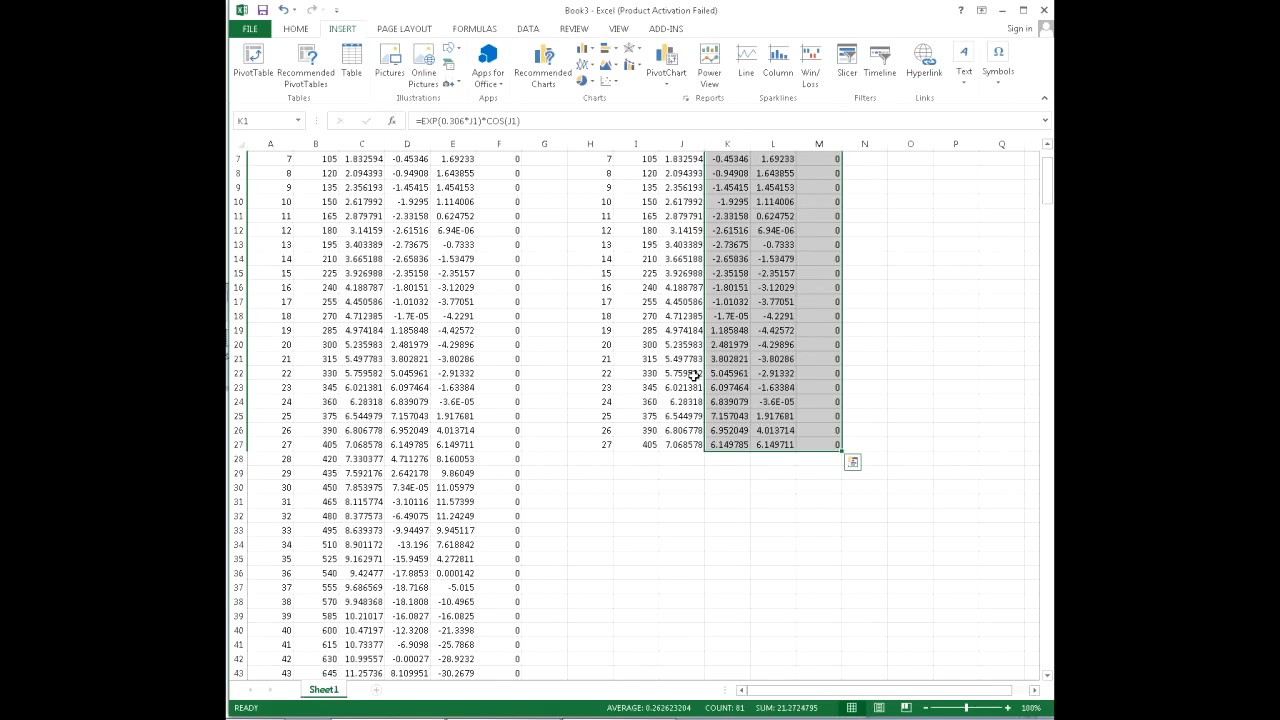
scroll(635, 382, down, 3)
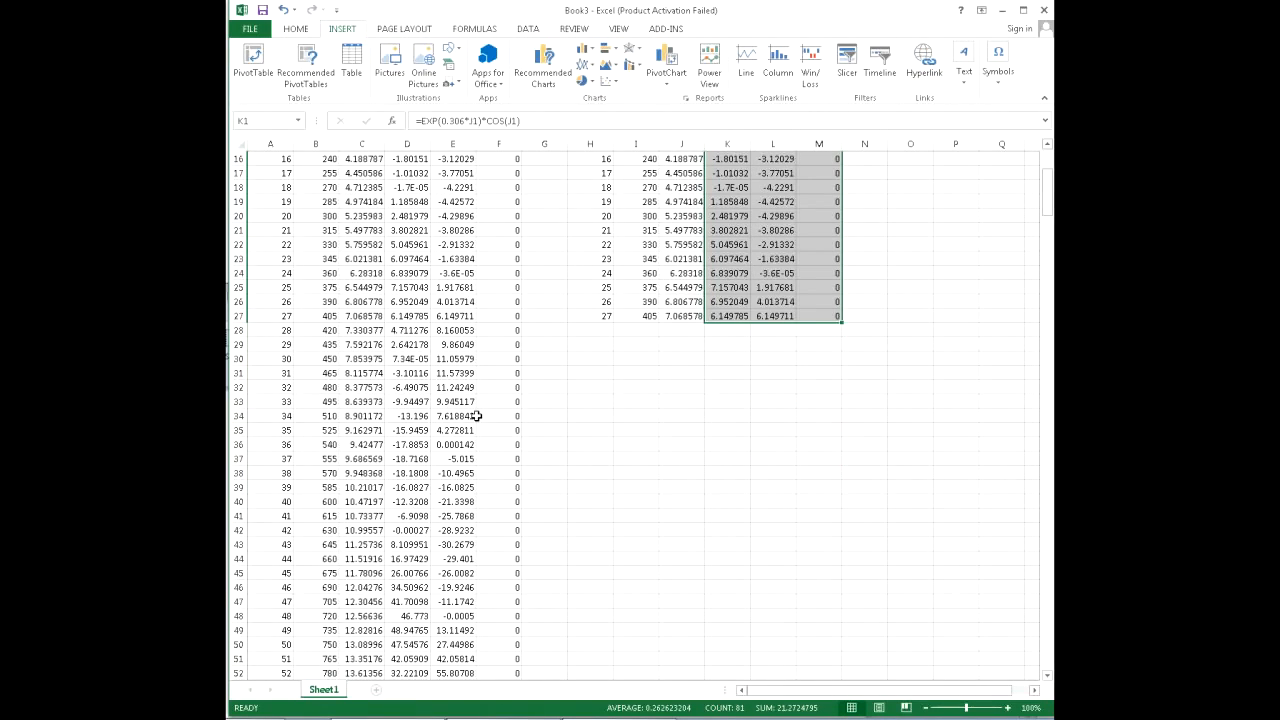
scroll(438, 424, up, 5)
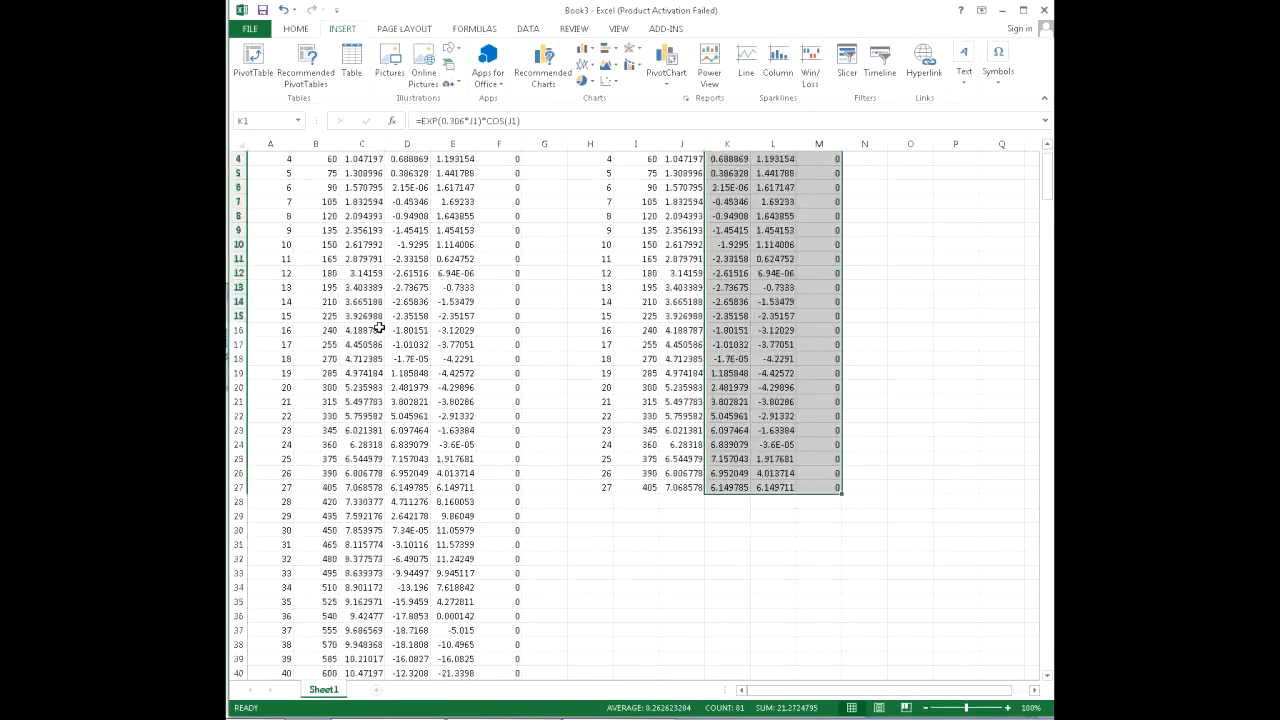
scroll(380, 326, down, 2)
click(405, 515)
scroll(433, 400, up, 1)
scroll(433, 400, down, 17)
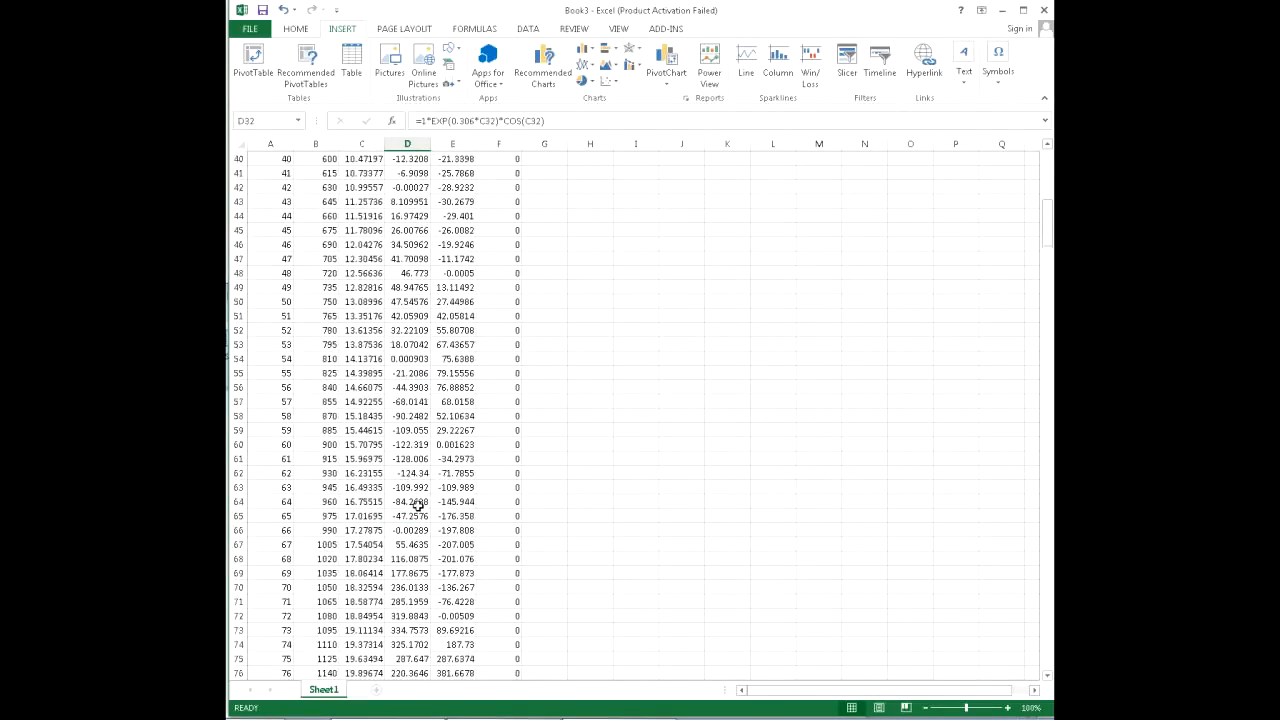
scroll(449, 590, down, 11)
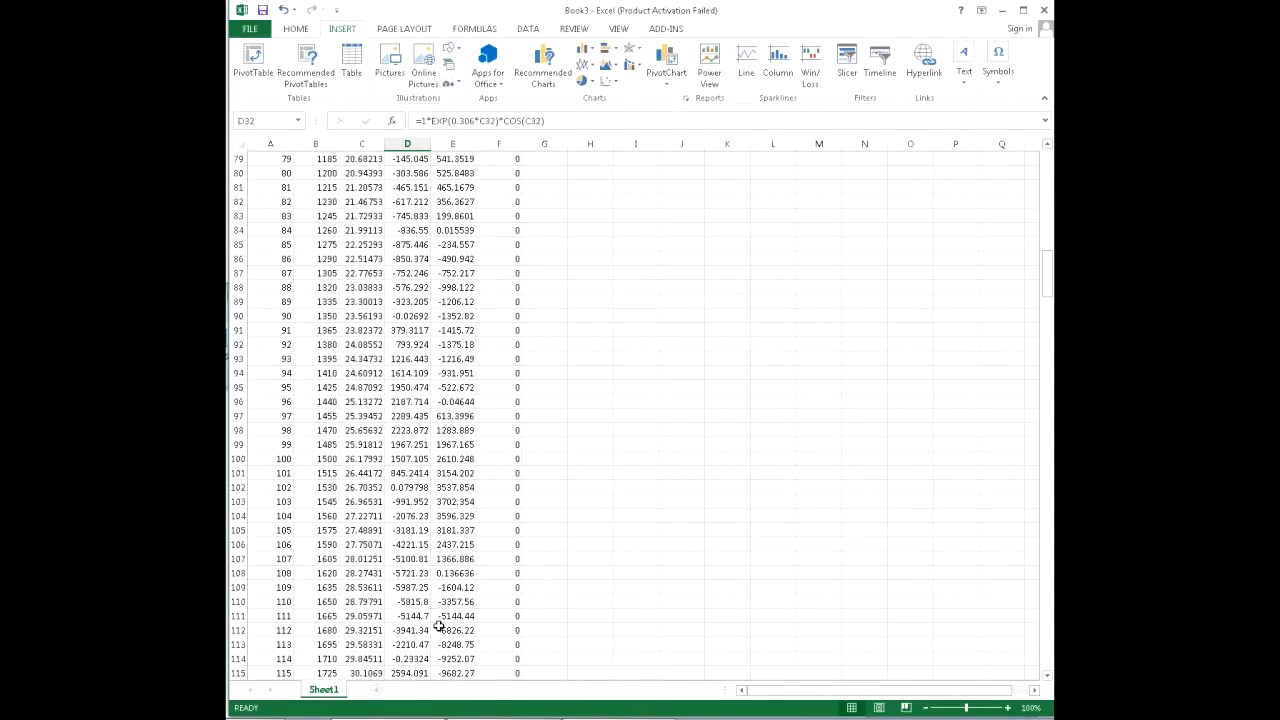
scroll(430, 629, down, 2)
scroll(425, 629, down, 7)
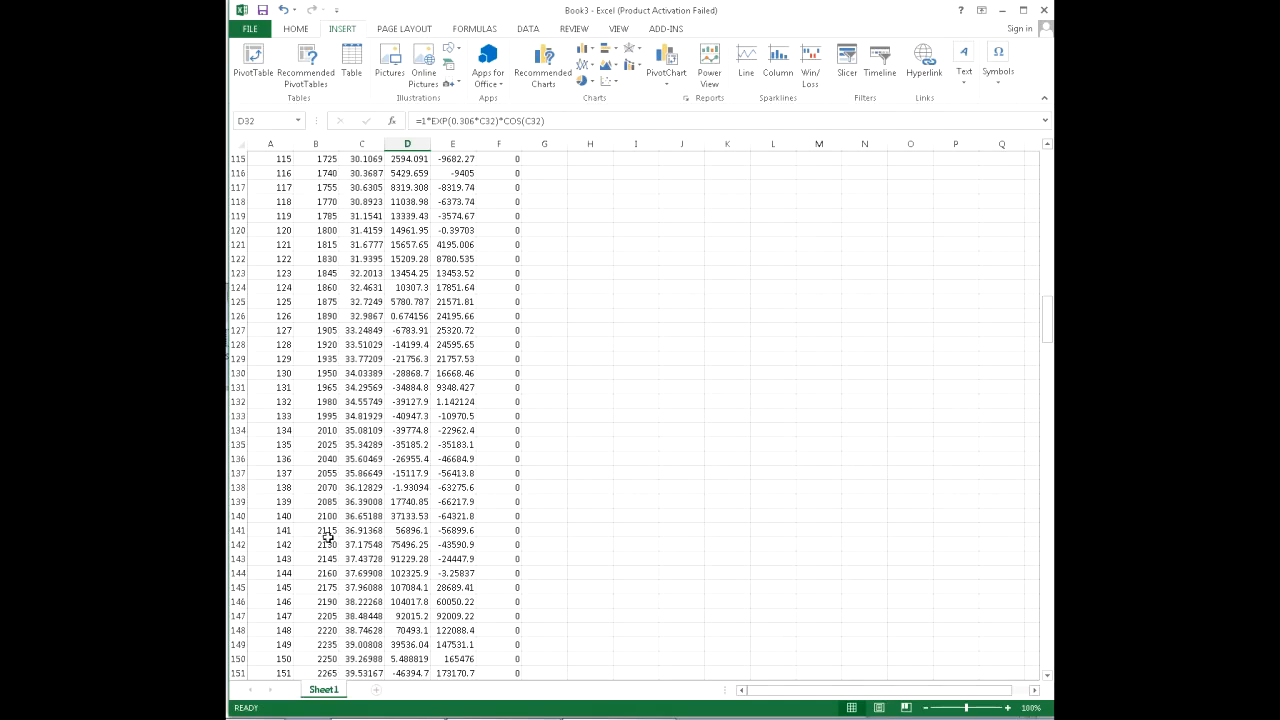
Step: Copy the point coordinates in K1:M27 and paste them into a new blank workbook starting at A1
drag(1048, 322, 1020, 140)
drag(740, 158, 826, 538)
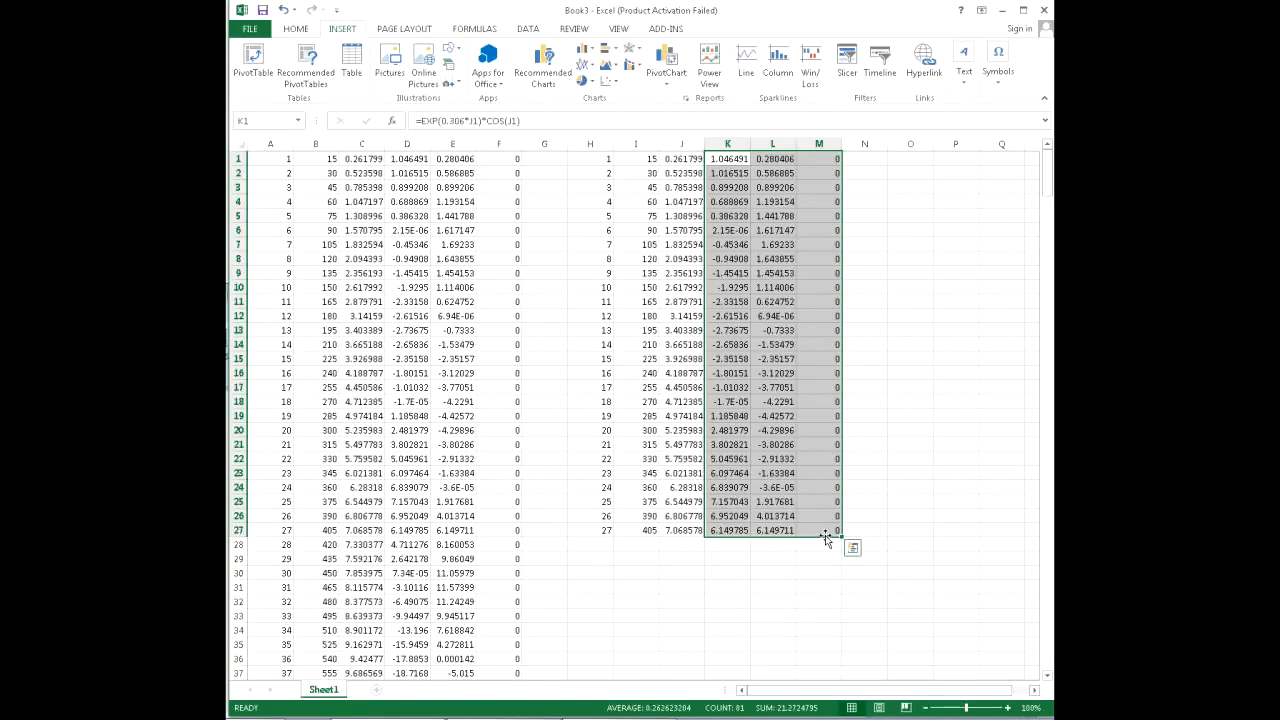
key(ctrl+c)
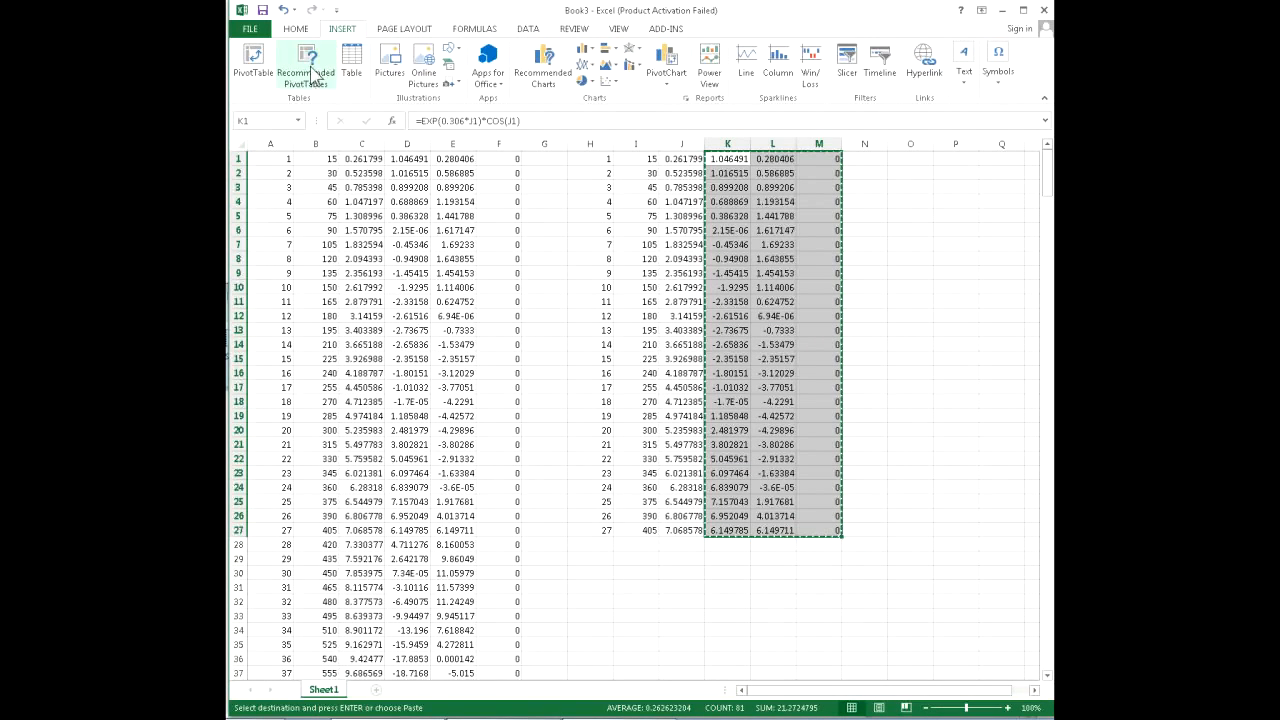
key(ctrl+n)
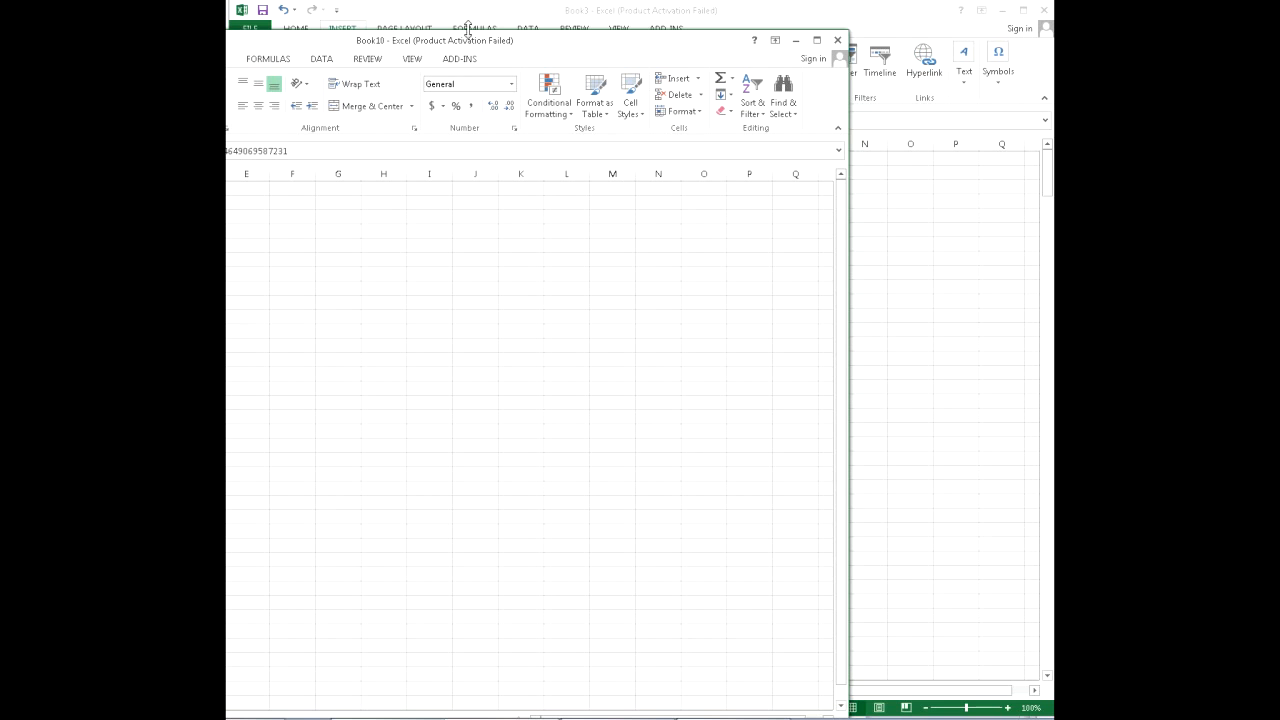
drag(601, 55, 804, 29)
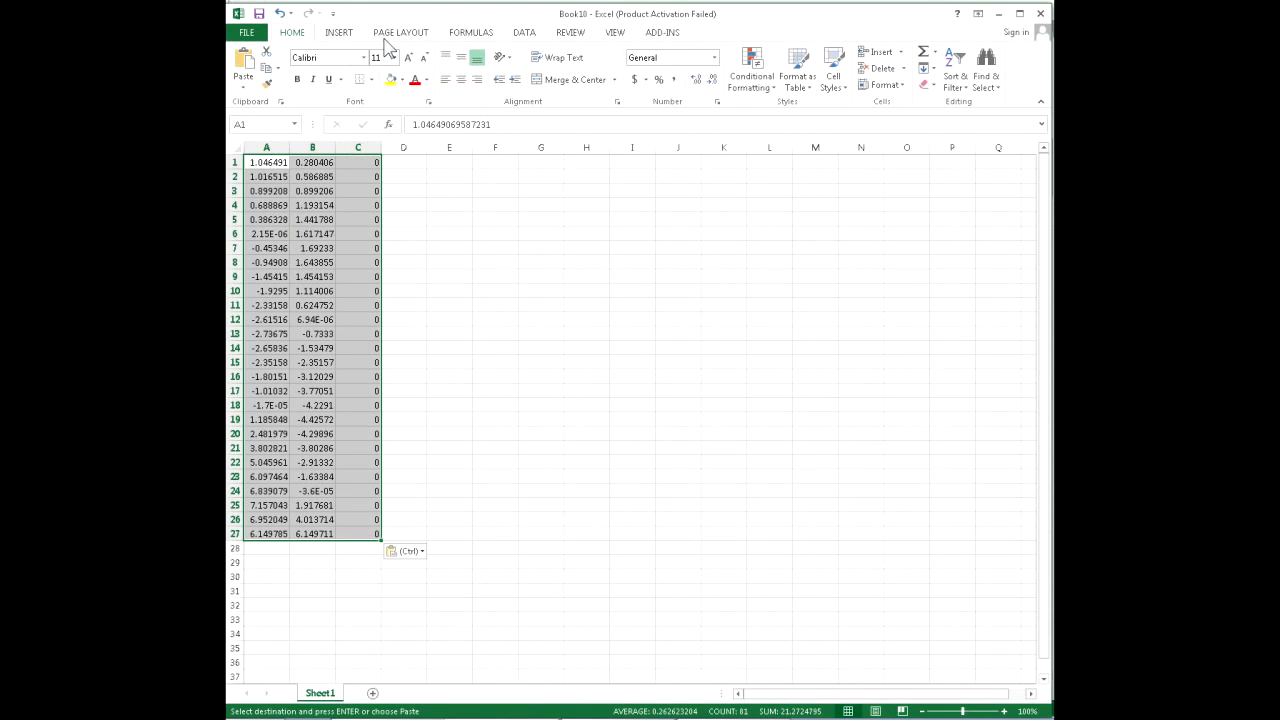
Step: Save the coordinate workbook in Documents as Book10.csv in CSV (Comma delimited) format, keeping that format
click(256, 32)
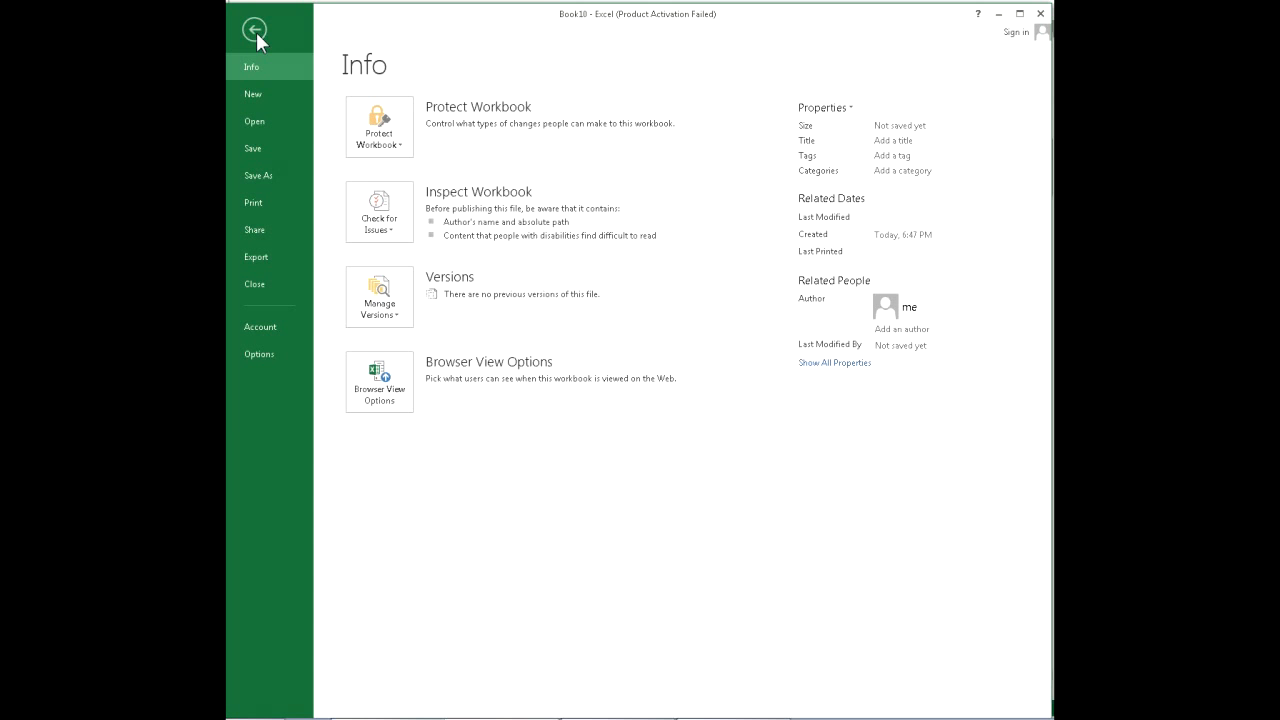
click(274, 153)
click(434, 173)
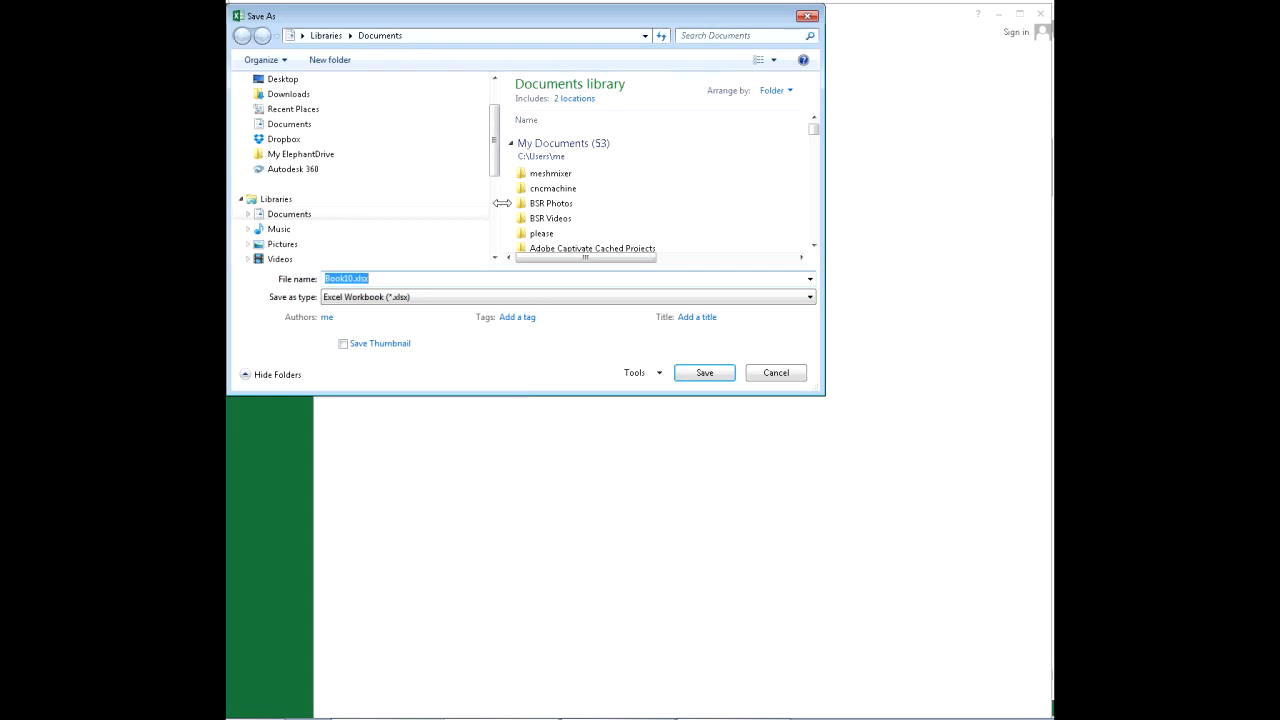
click(505, 297)
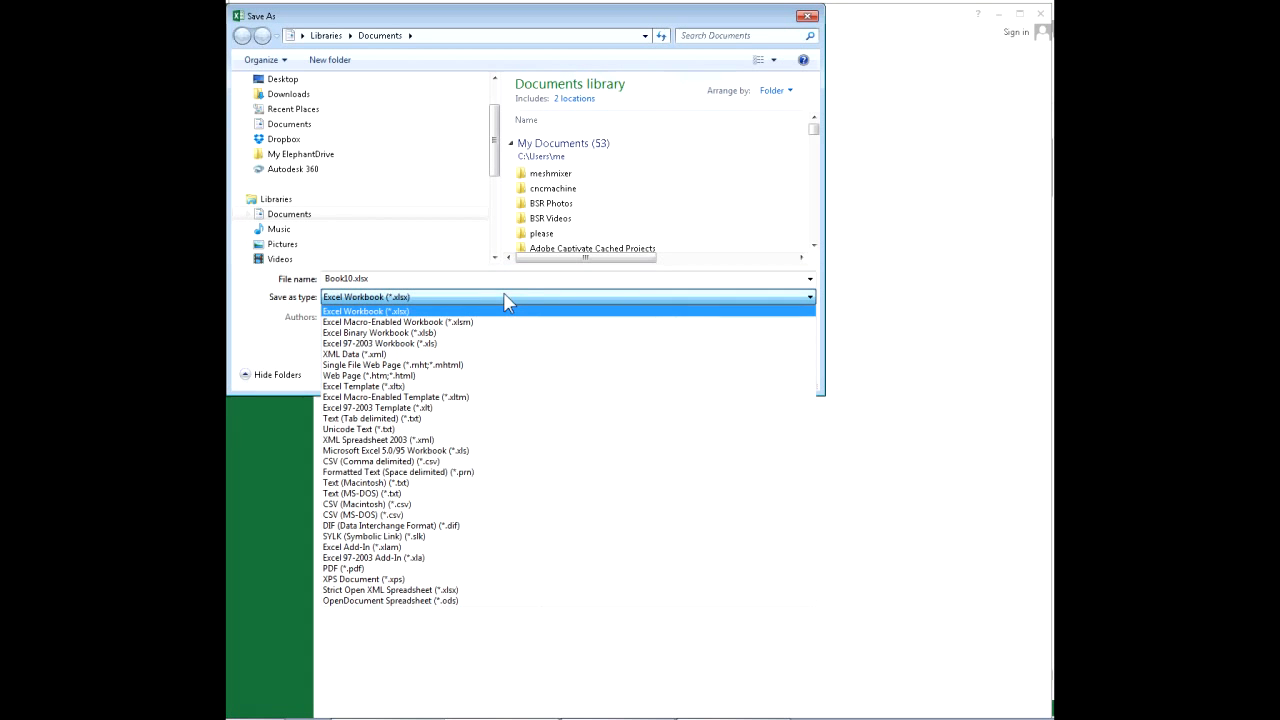
click(545, 464)
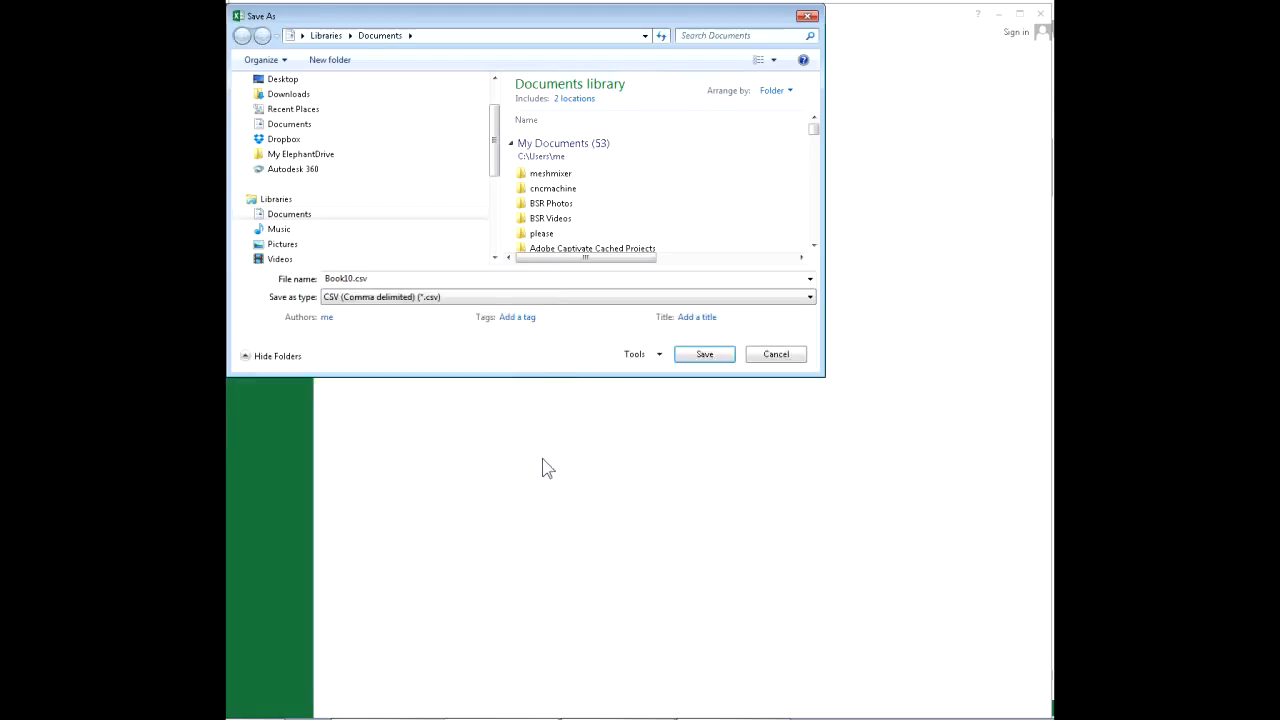
click(722, 358)
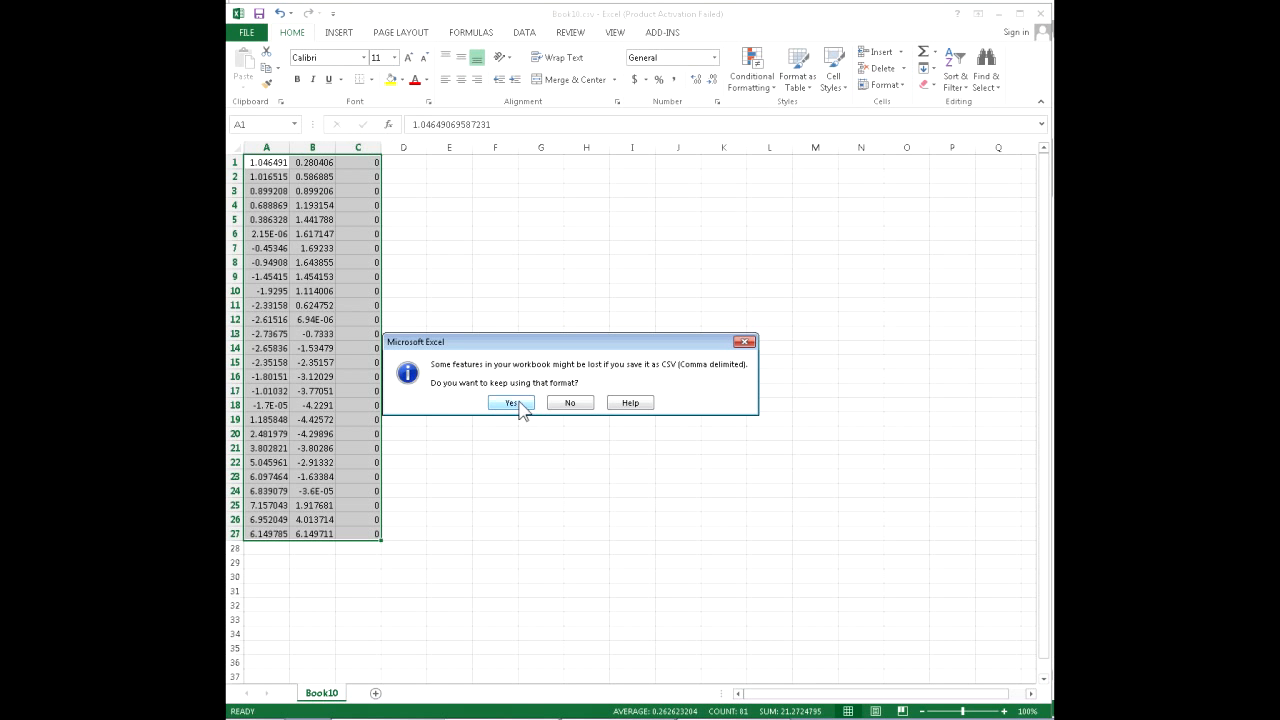
click(514, 403)
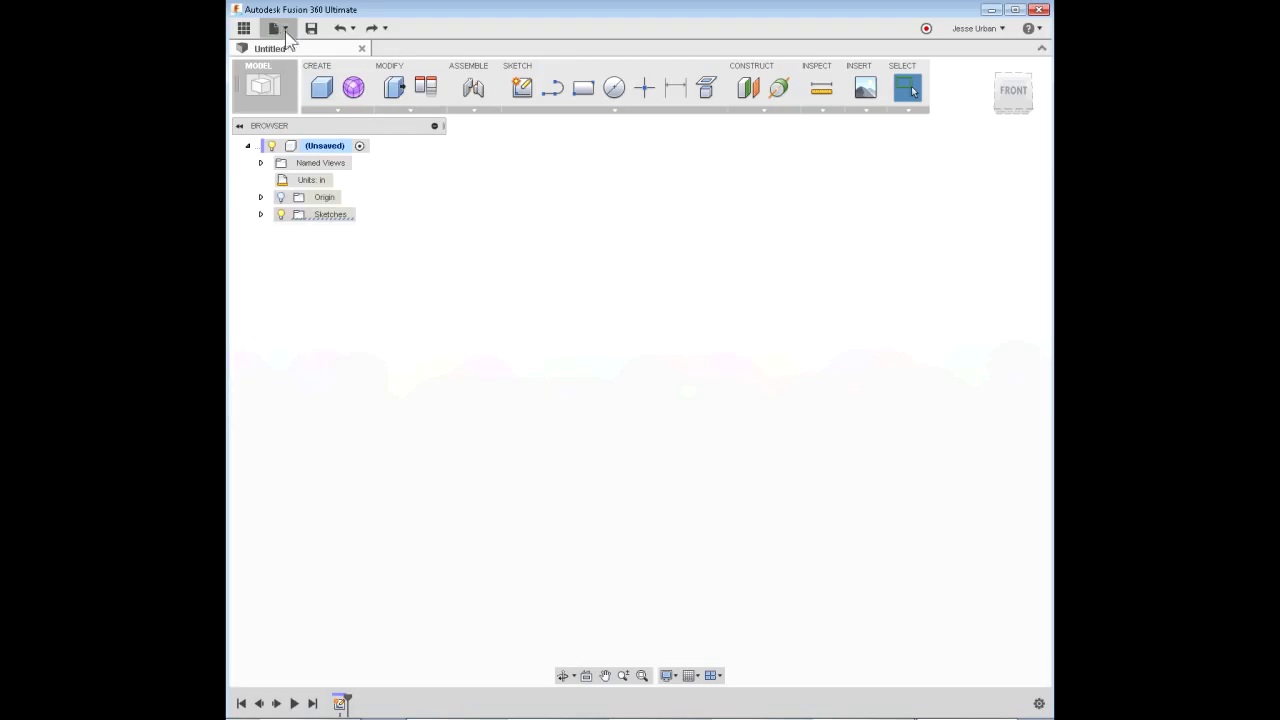
Step: Switch to Fusion 360 and run the ImportSplineCSV script on Book9.csv to create the spiral spline
click(284, 29)
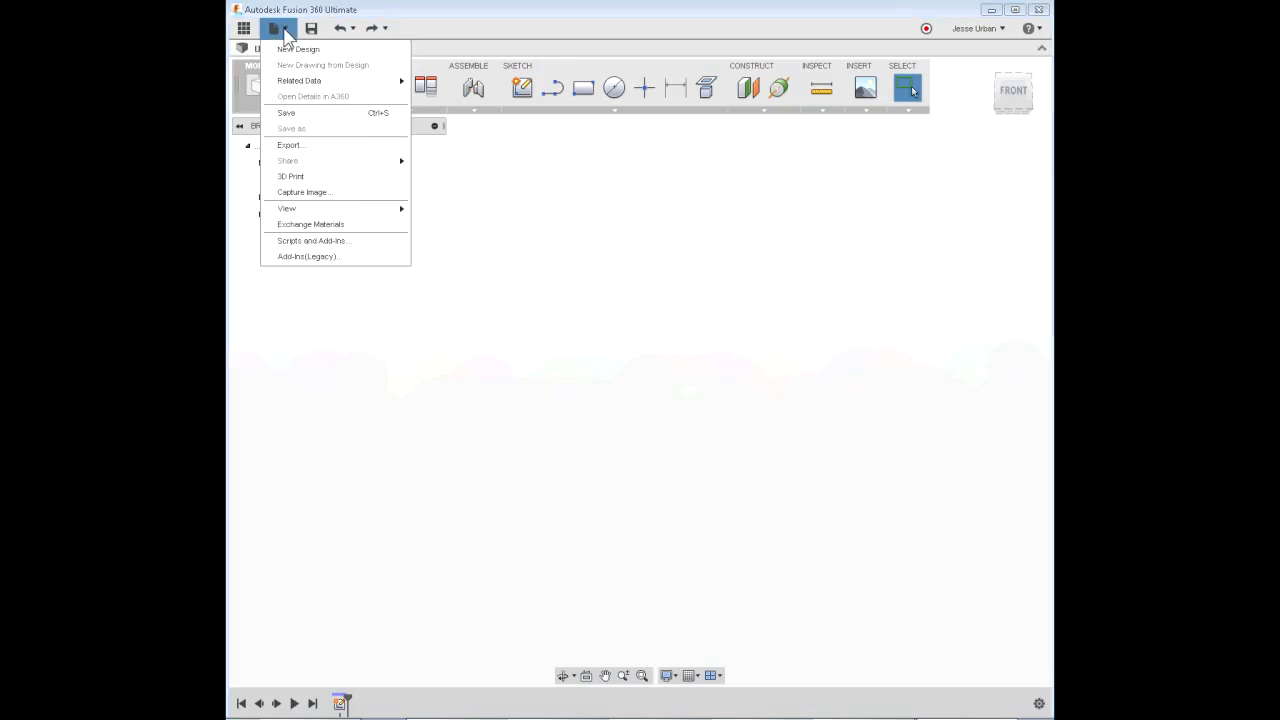
click(350, 241)
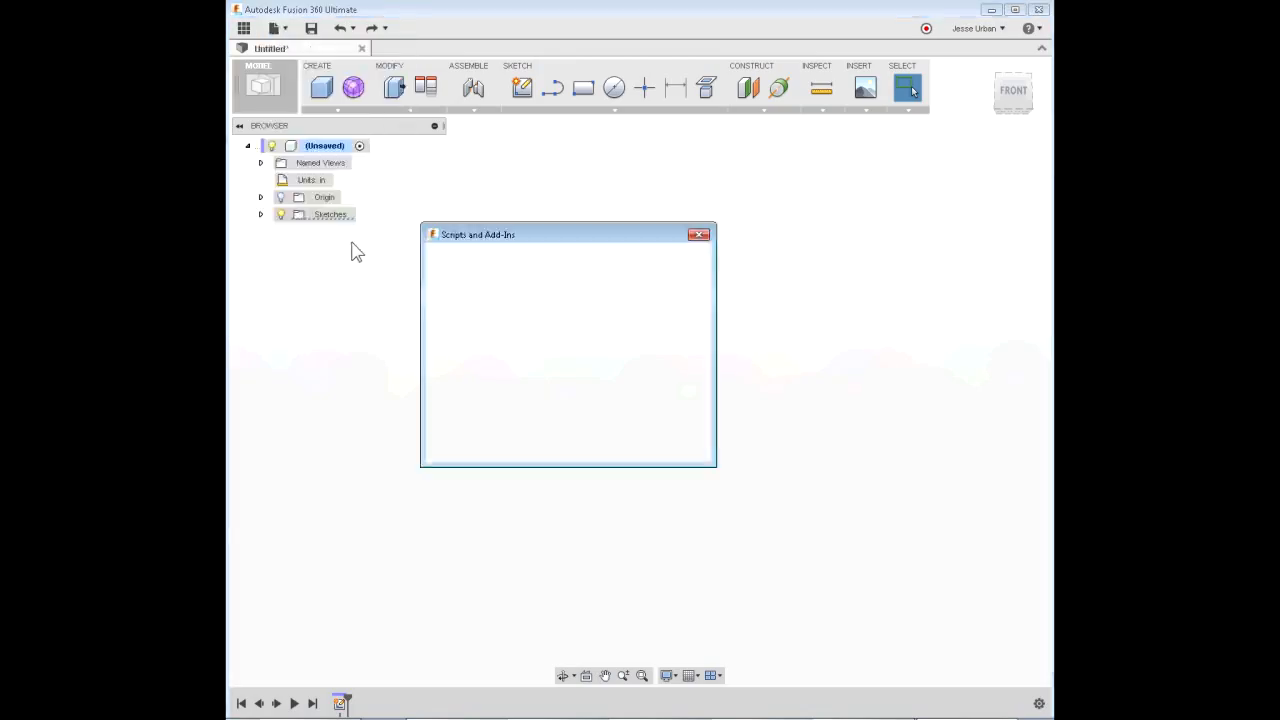
drag(687, 312, 693, 368)
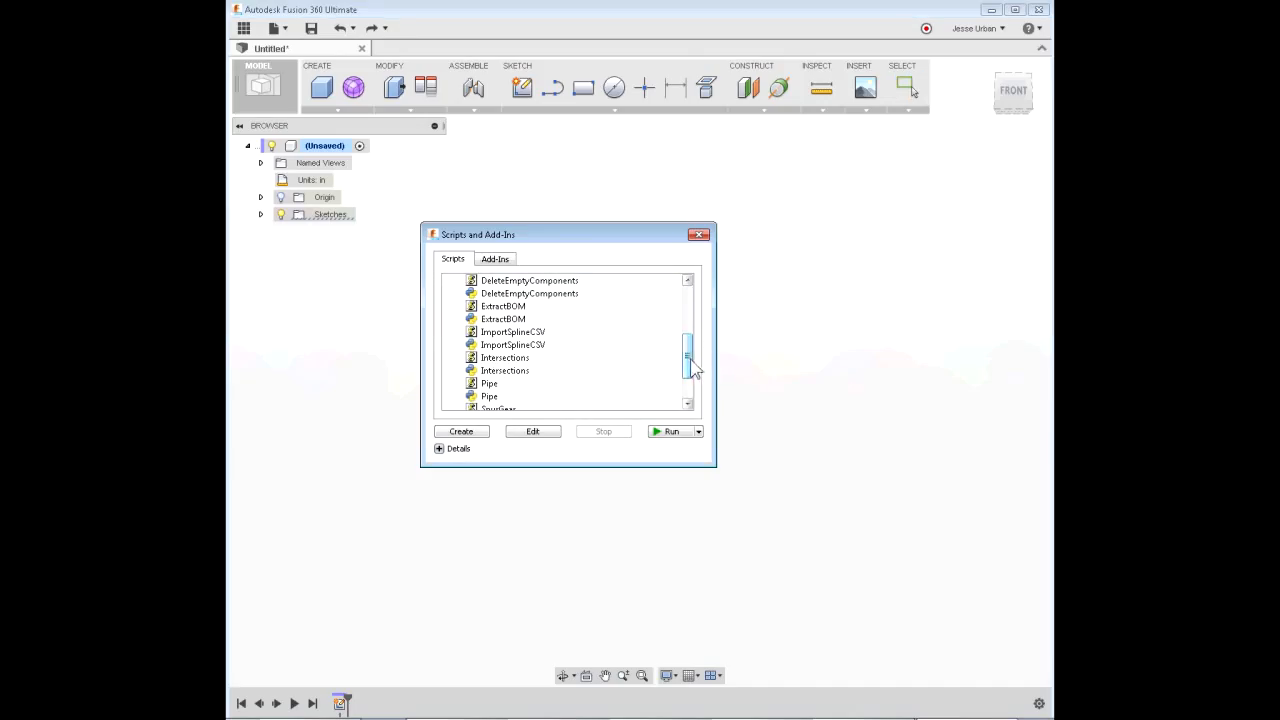
double_click(522, 341)
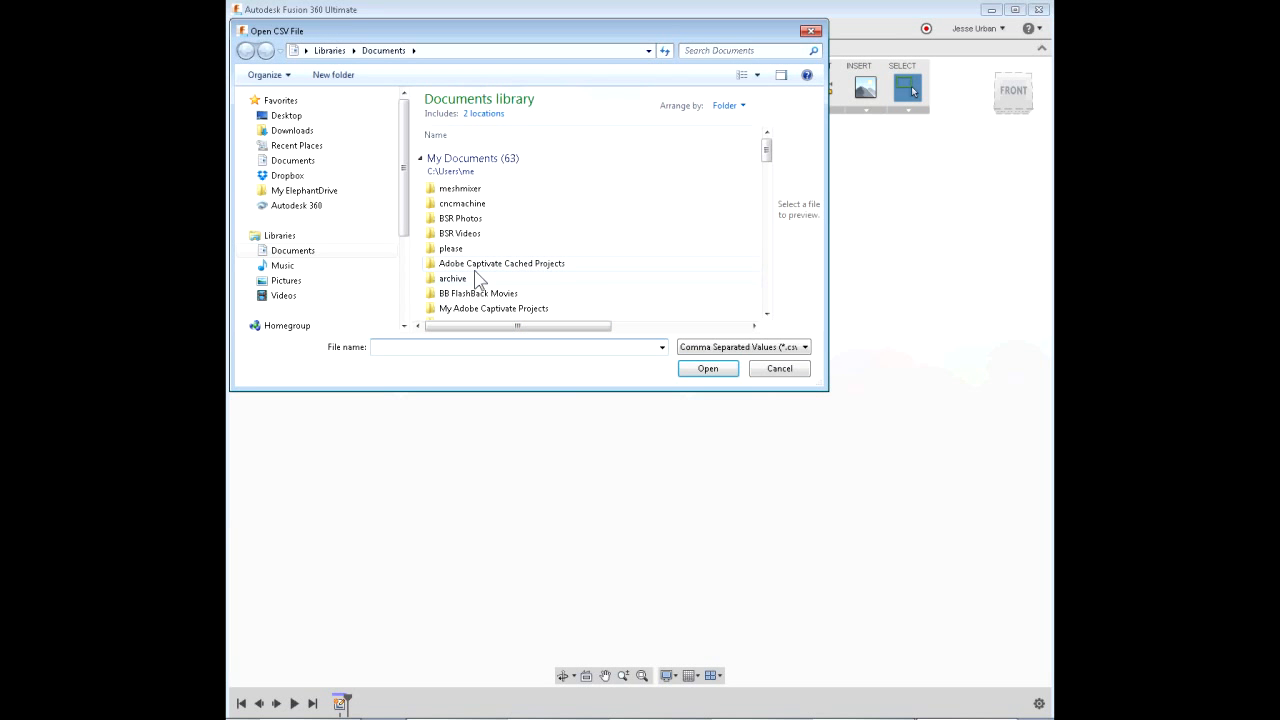
scroll(478, 277, down, 10)
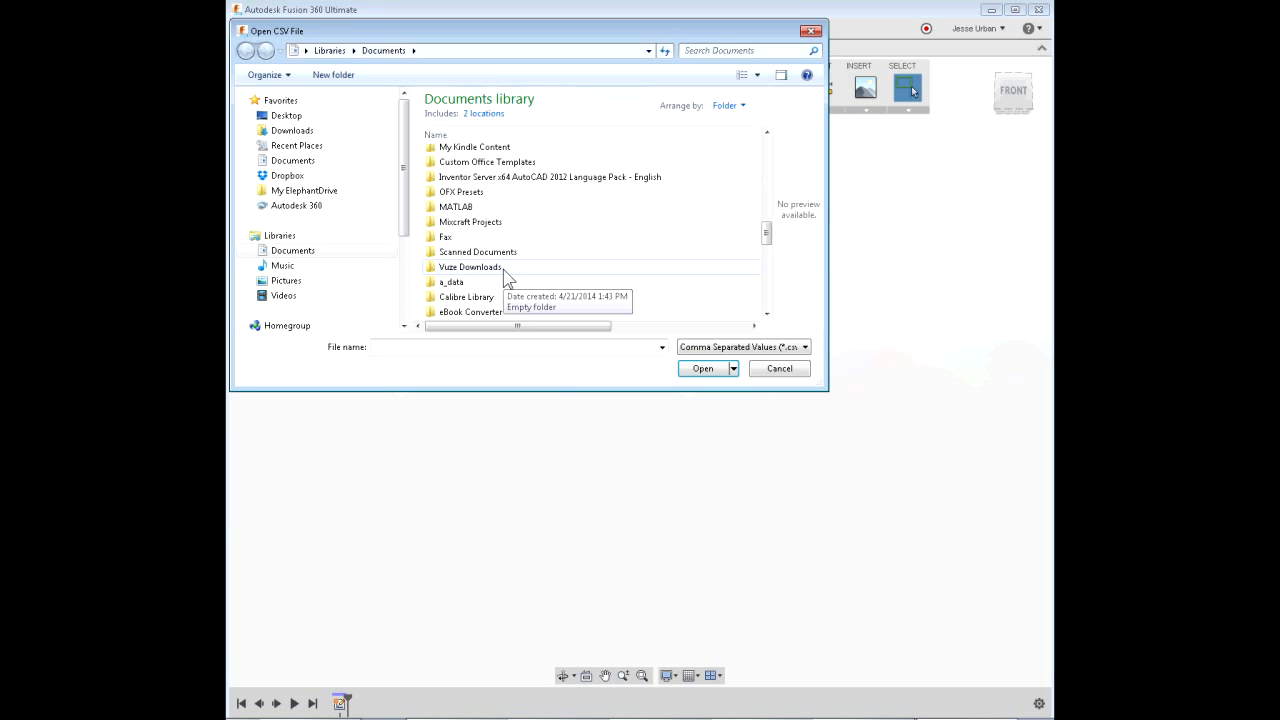
scroll(505, 277, down, 5)
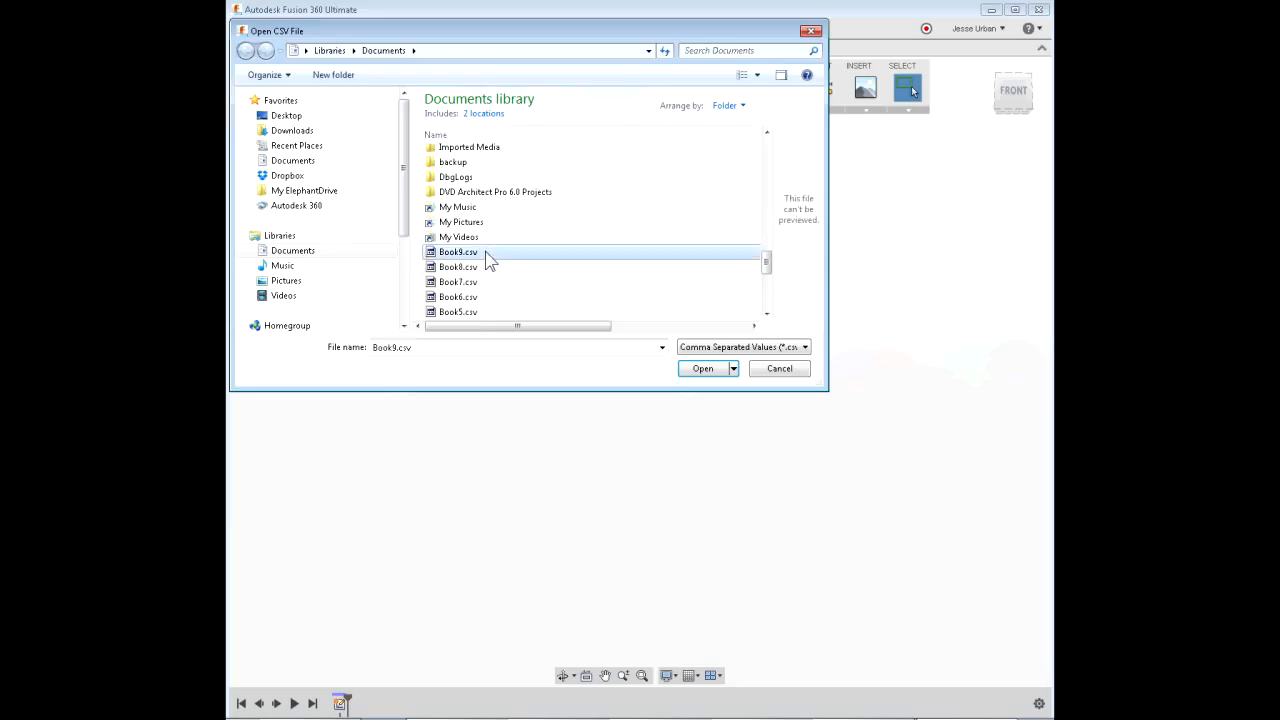
double_click(486, 252)
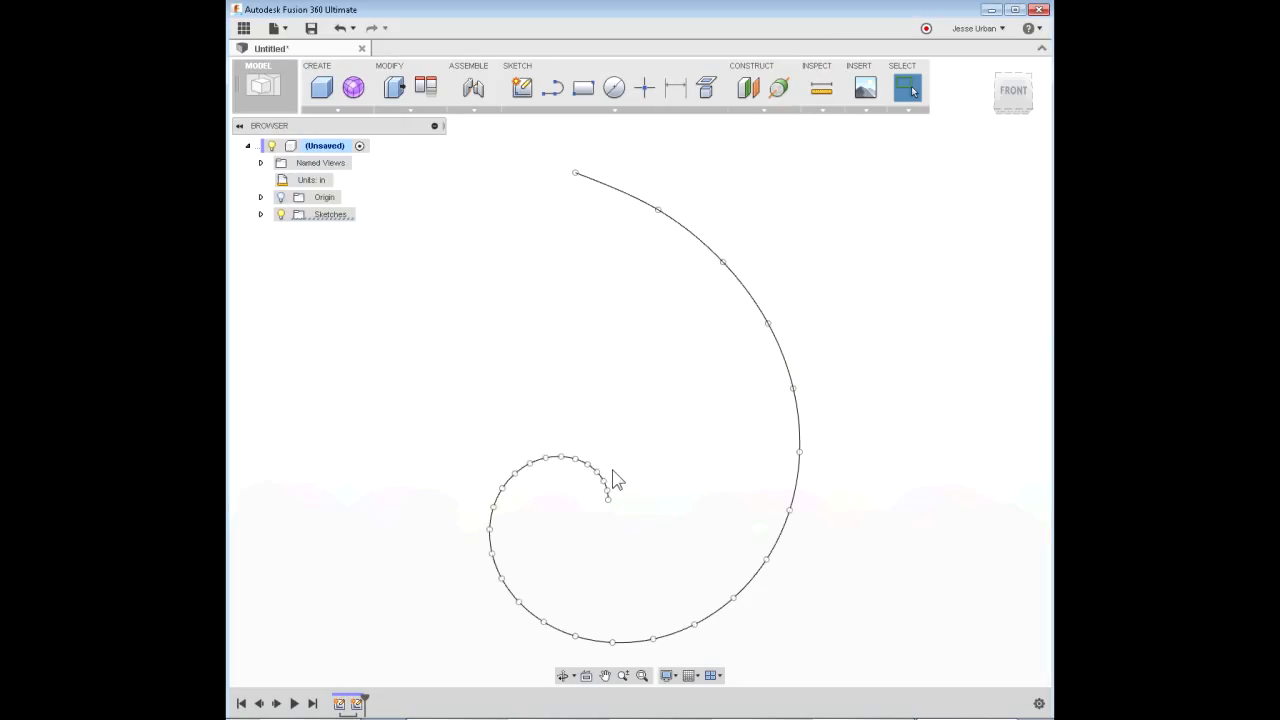
Step: Create a construction Plane Along Path at the outer end of the spiral spline
click(755, 111)
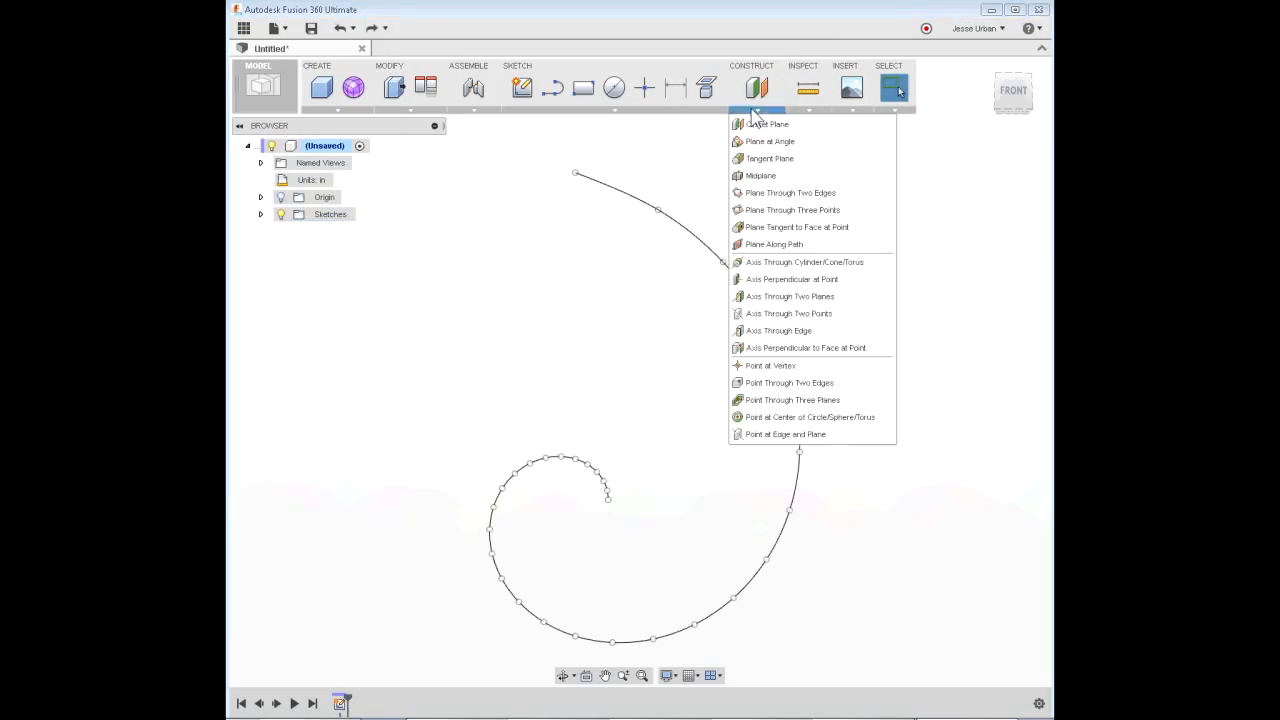
click(798, 244)
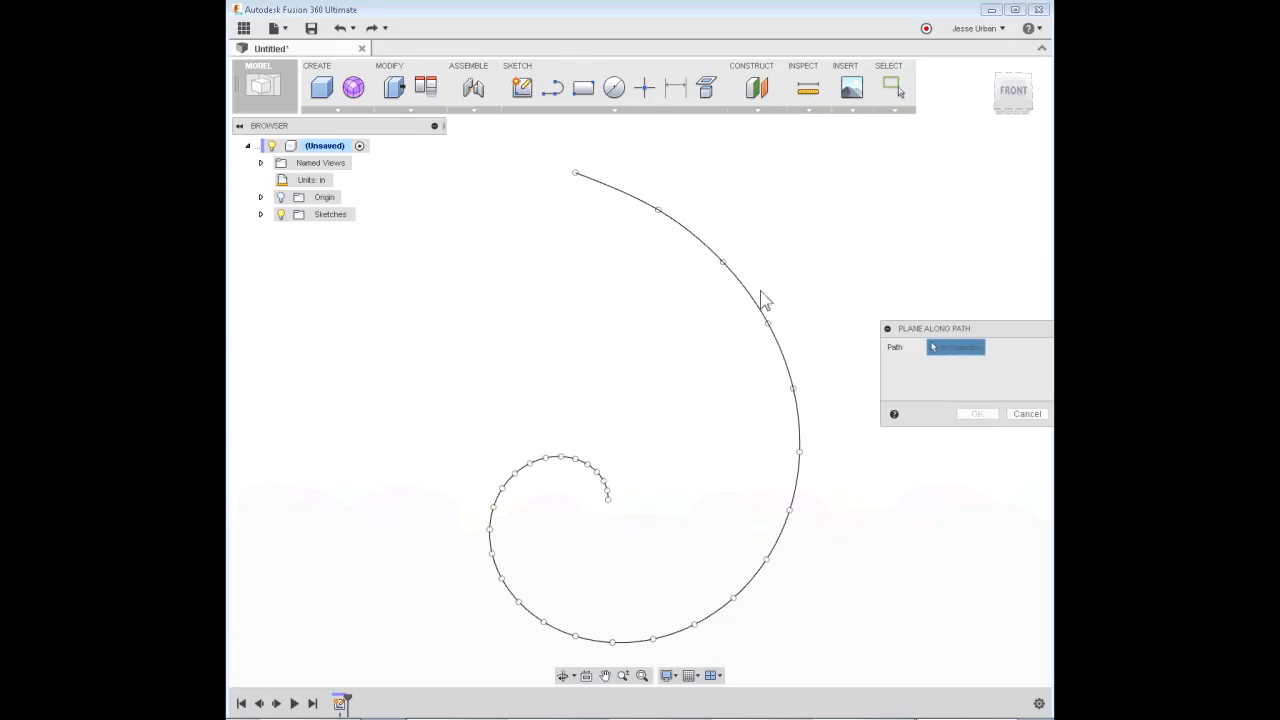
click(758, 305)
drag(746, 286, 575, 173)
click(980, 415)
Step: Add a second Plane Along Path at the spiral's inner end with a distance of 0.000
right_click(805, 258)
click(795, 203)
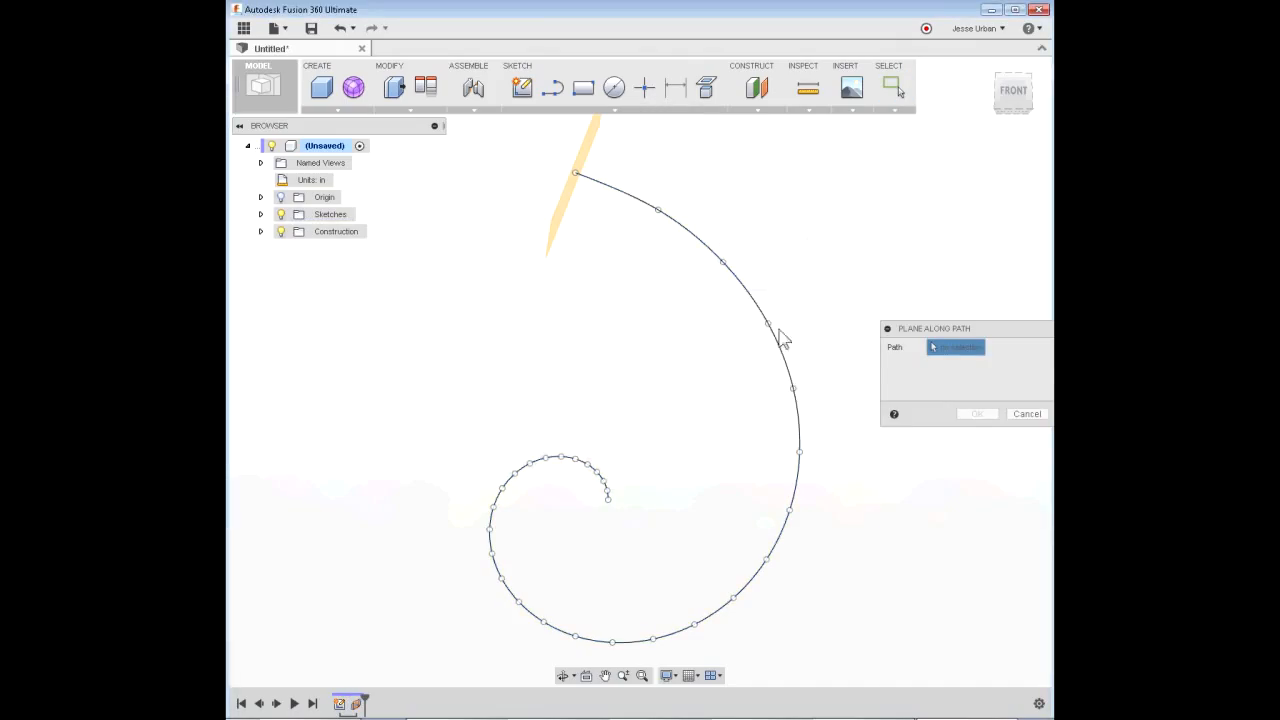
click(773, 335)
drag(581, 622, 614, 531)
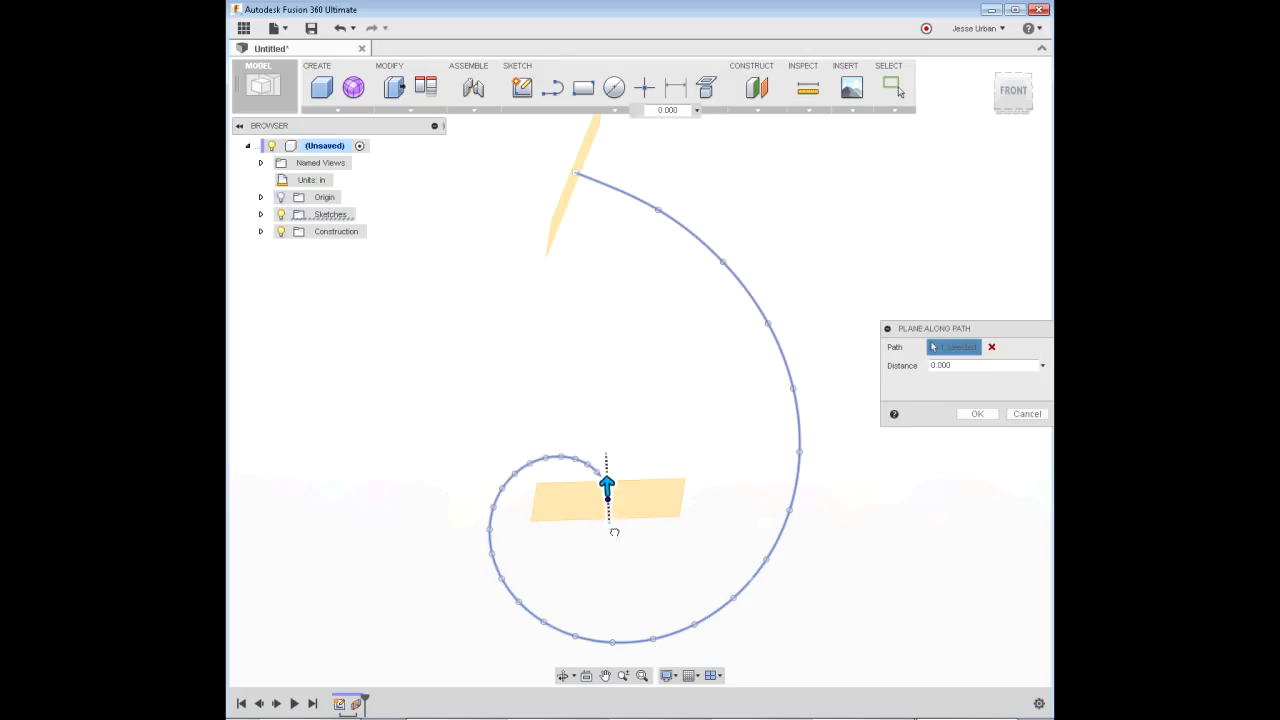
click(972, 415)
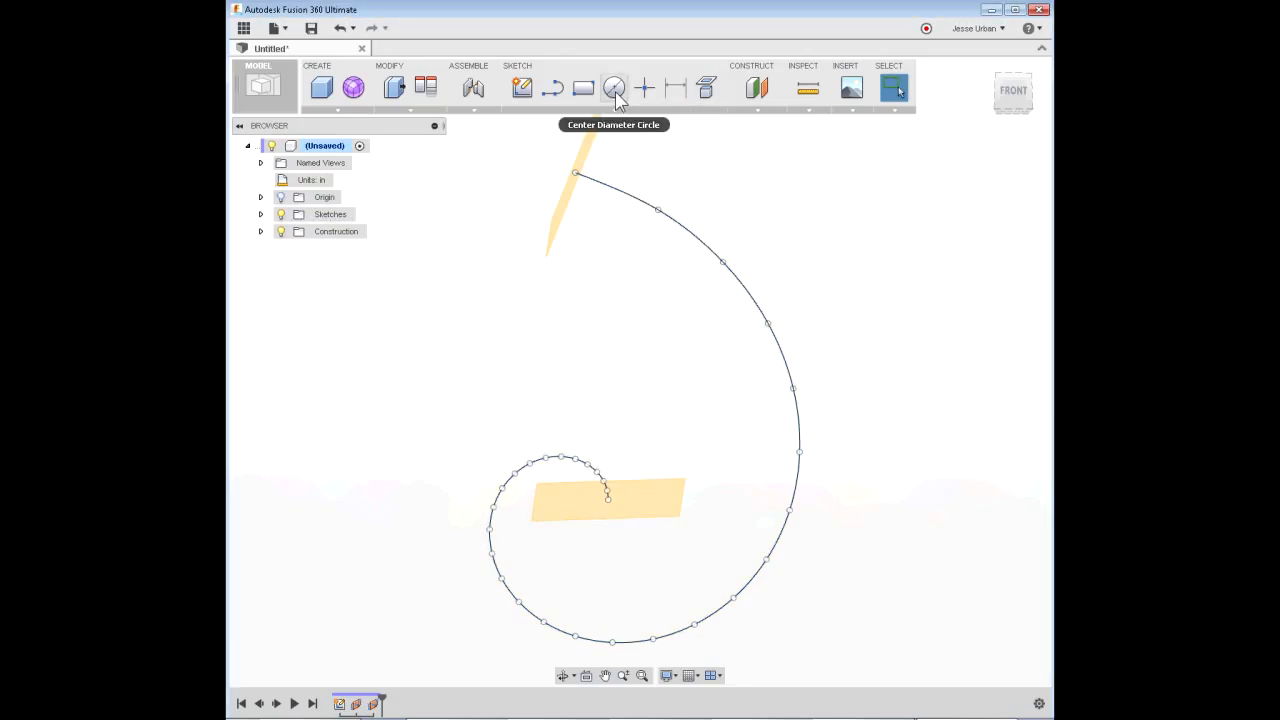
Step: Start a new sketch on the construction plane at the spiral's outer end and face the sketch plane
click(522, 88)
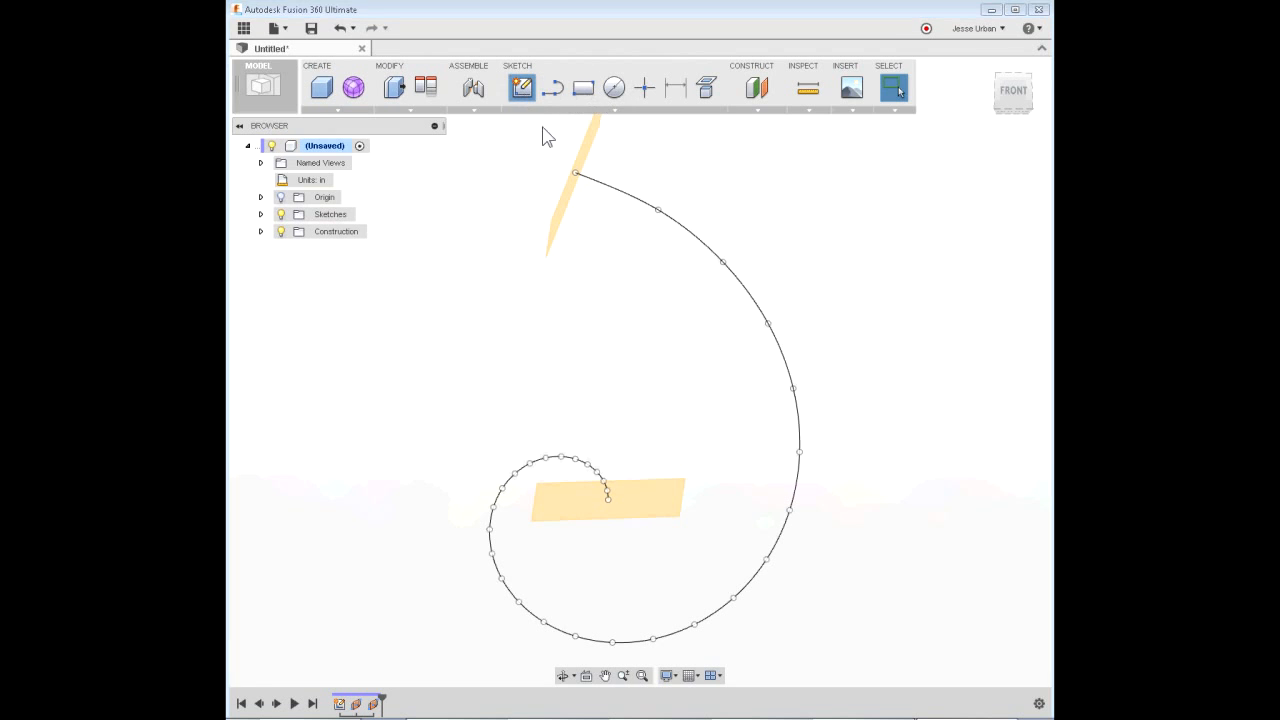
click(569, 192)
click(962, 250)
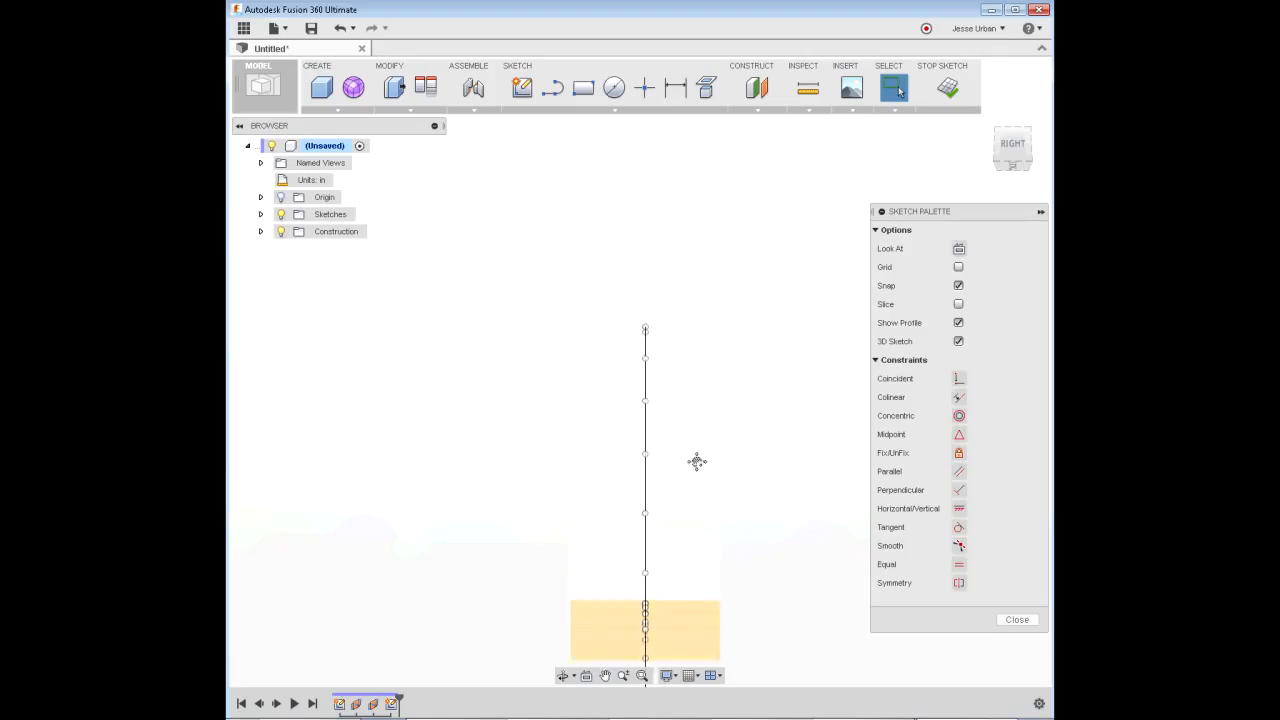
Step: Sketch a wide ellipse centred on the spiral's outer endpoint, its long axis at 90 degrees to the spiral, and finish the sketch
click(616, 111)
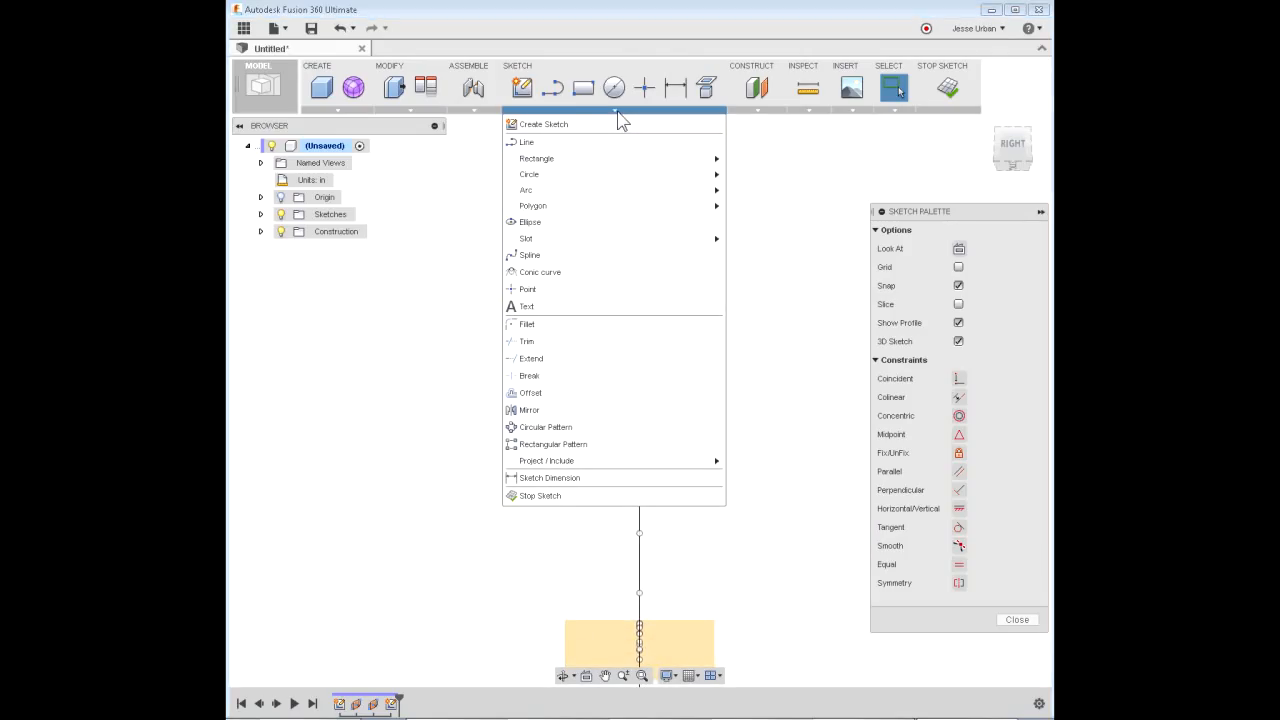
click(626, 221)
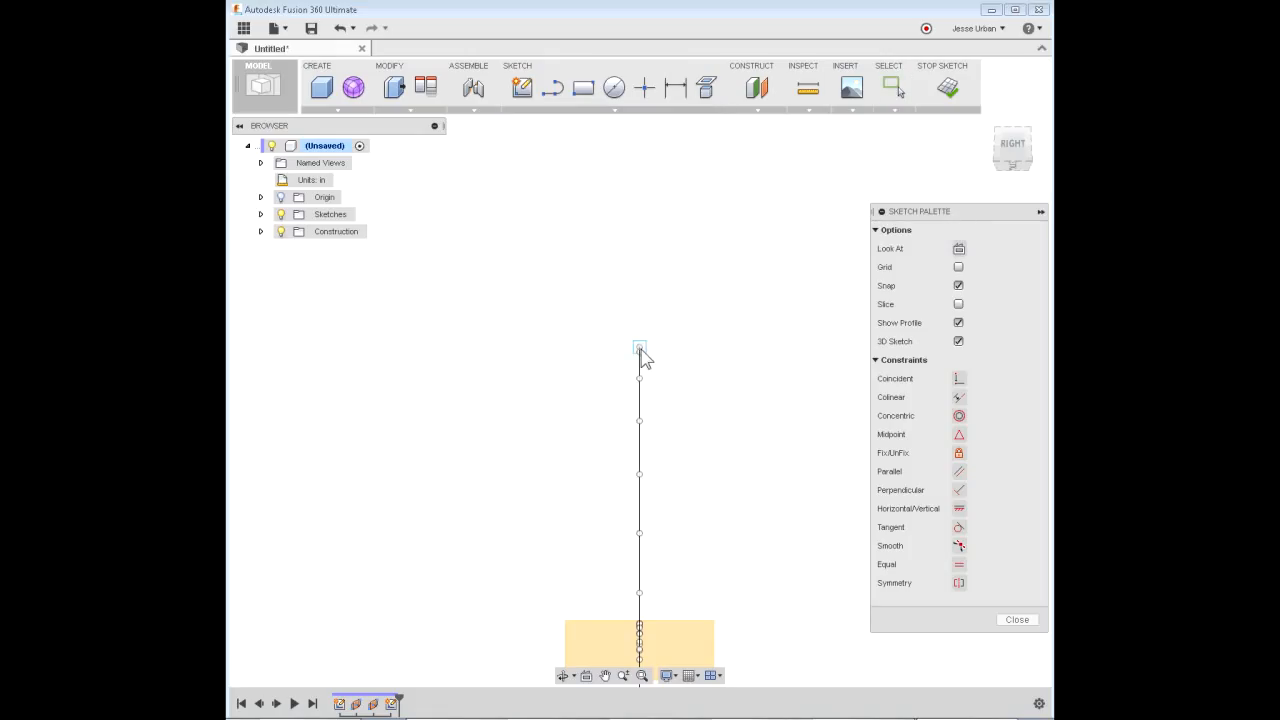
scroll(641, 348, up, 4)
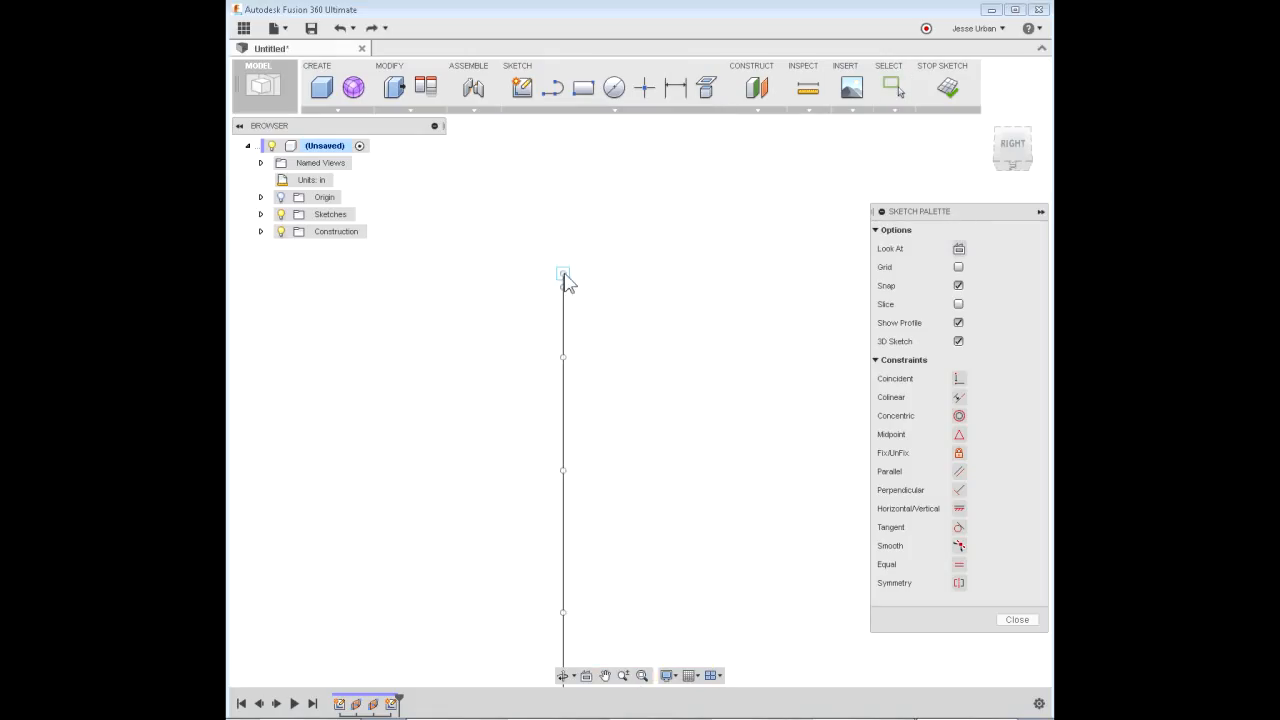
drag(620, 280, 655, 259)
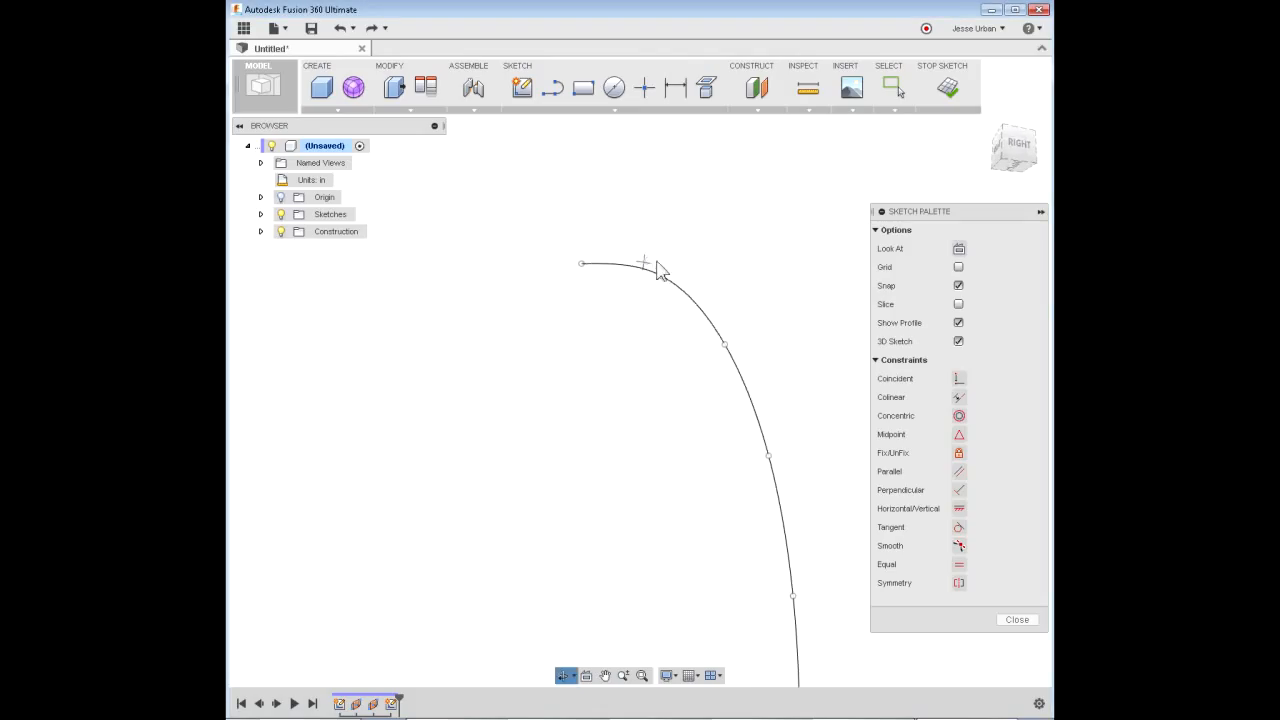
click(583, 266)
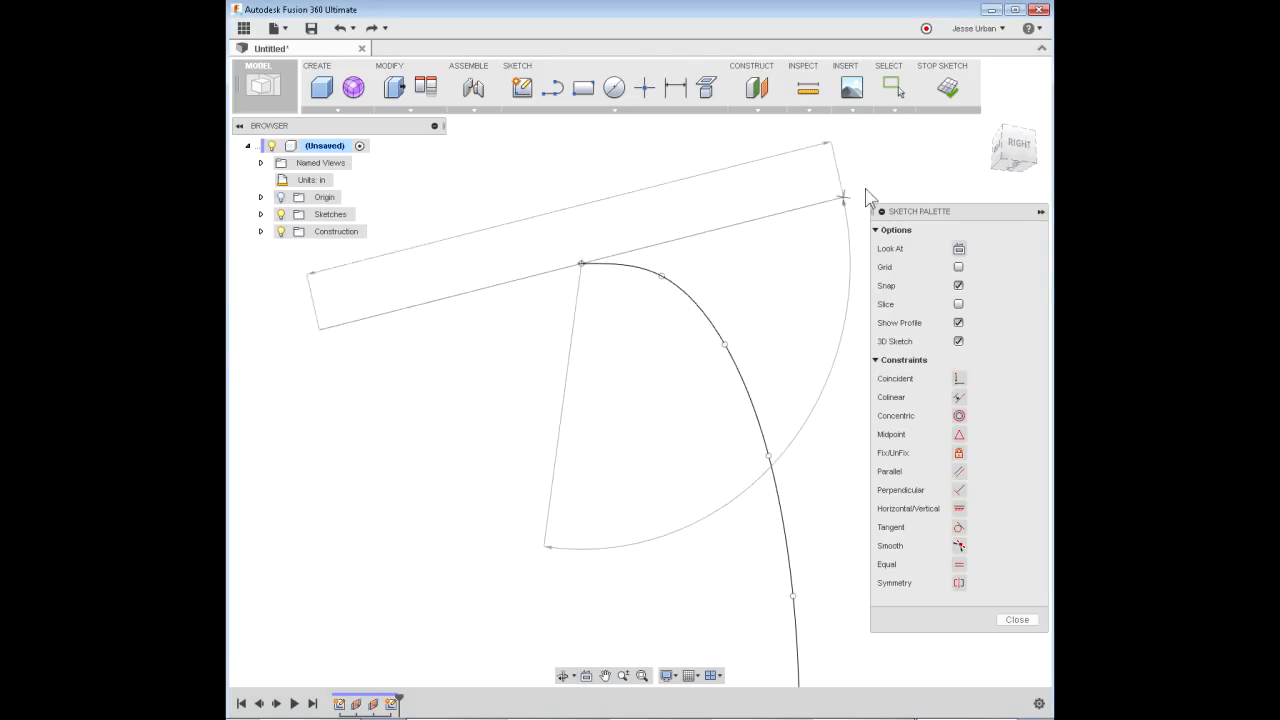
click(1014, 148)
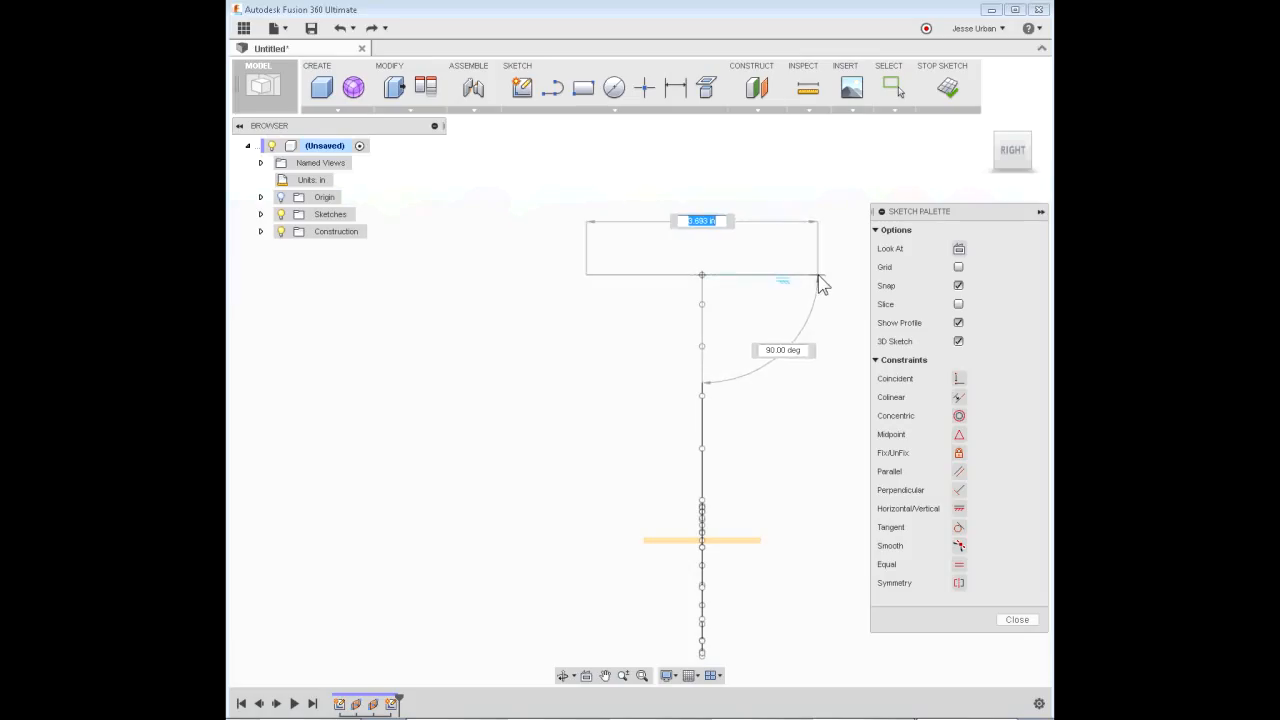
click(820, 284)
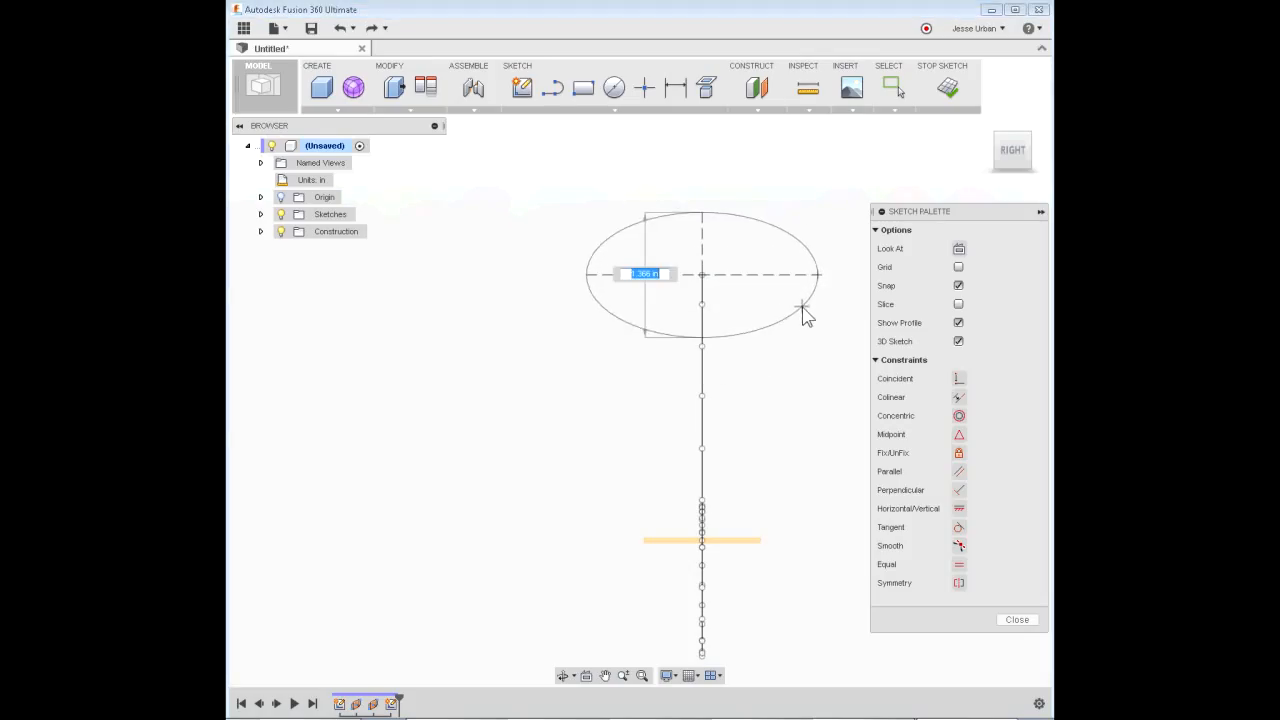
click(800, 308)
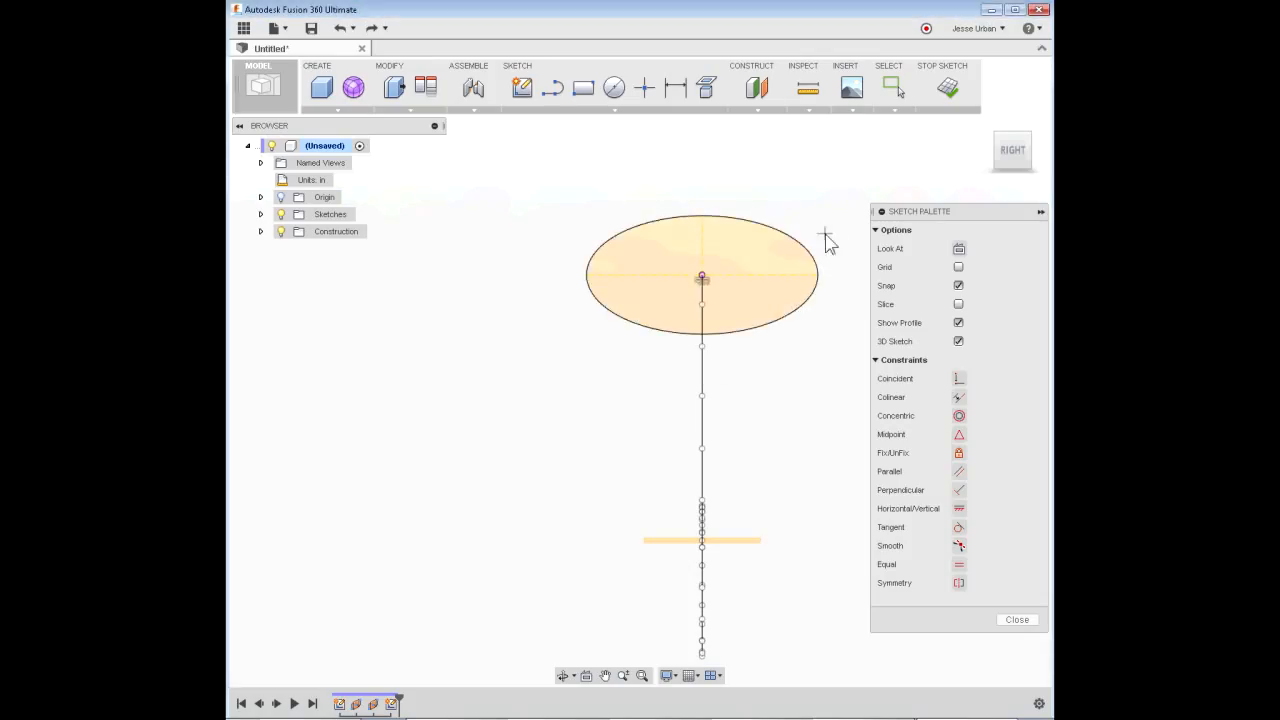
click(947, 87)
drag(808, 422, 735, 424)
key(Escape)
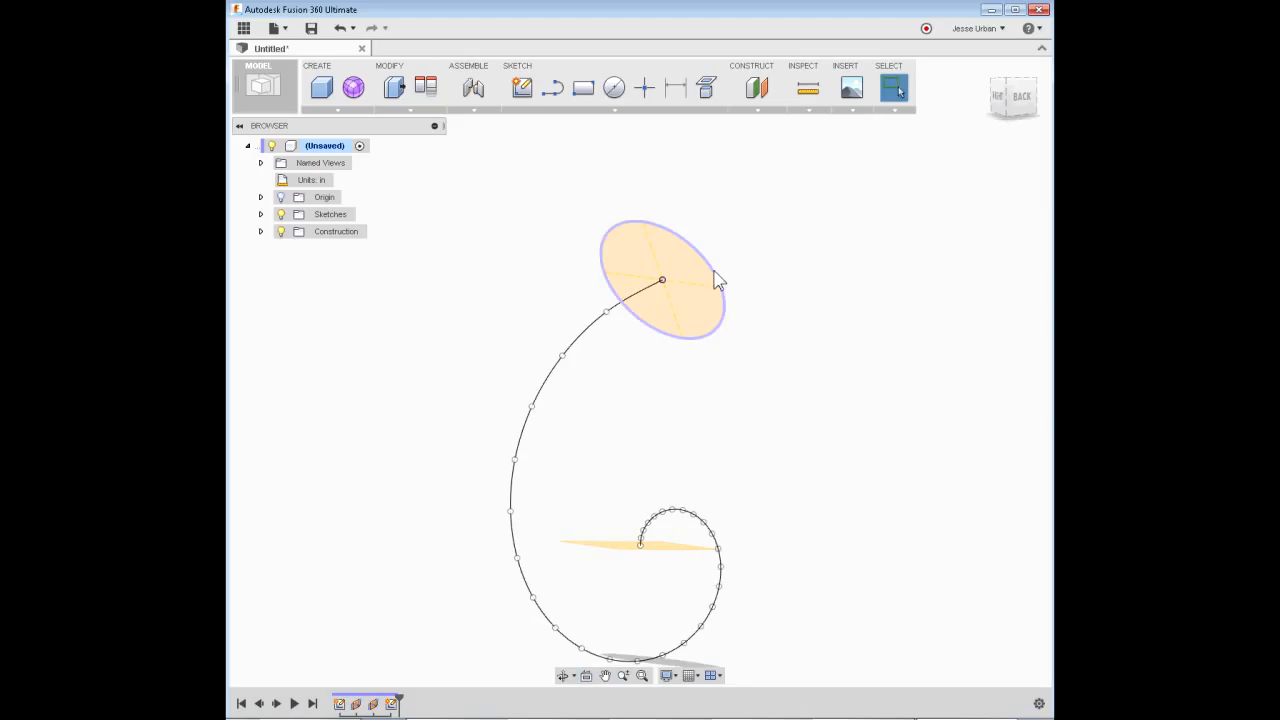
Step: Copy the outer ellipse, then start a new sketch on the construction plane at the spiral's inner end and face it
right_click(716, 281)
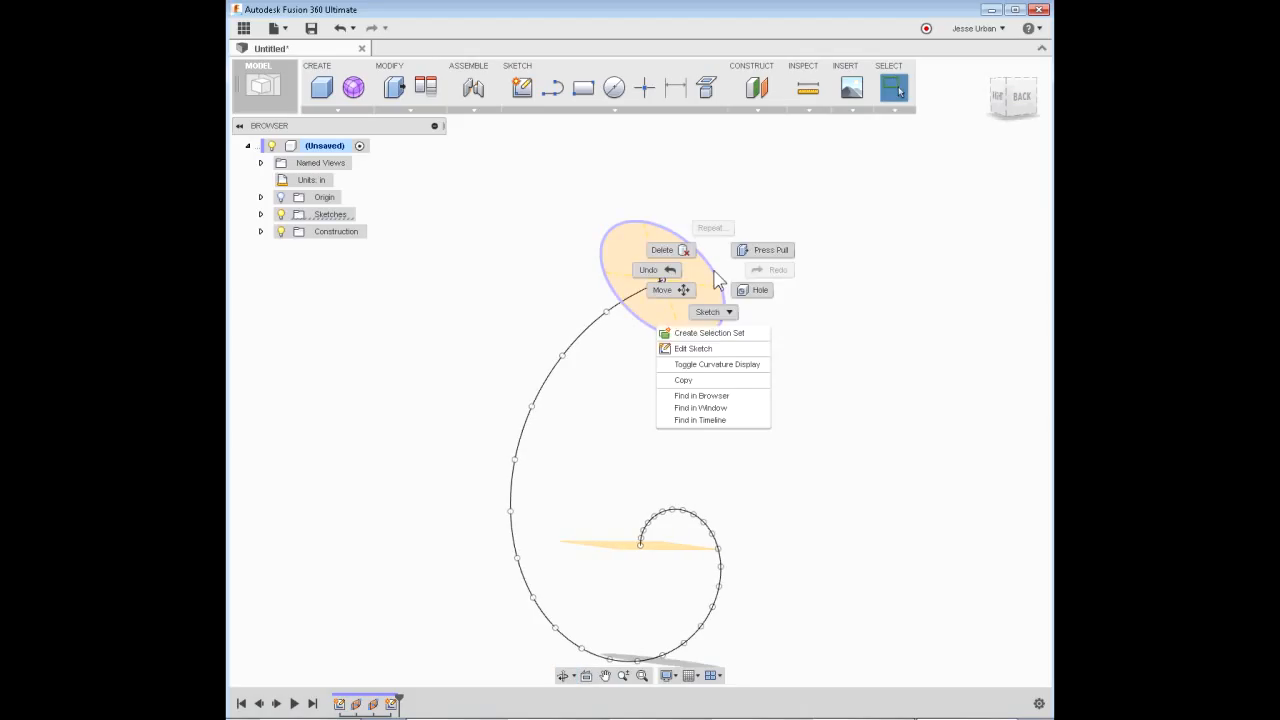
click(722, 381)
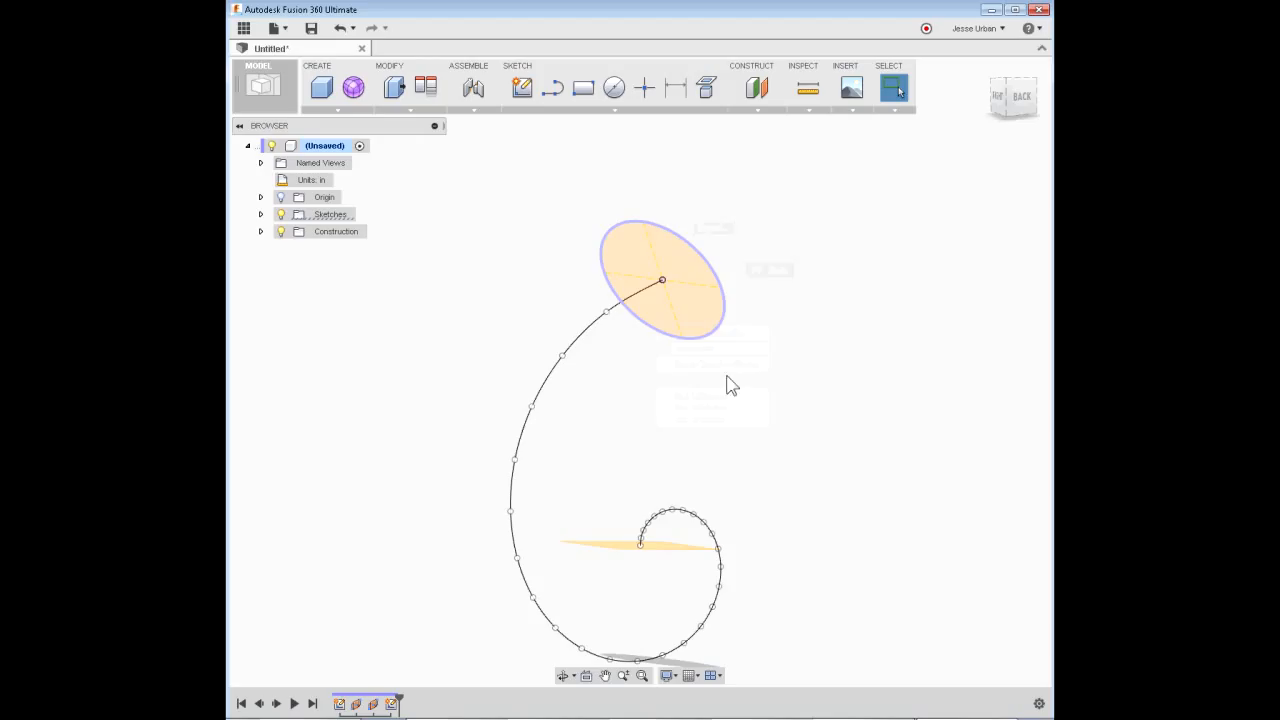
click(660, 544)
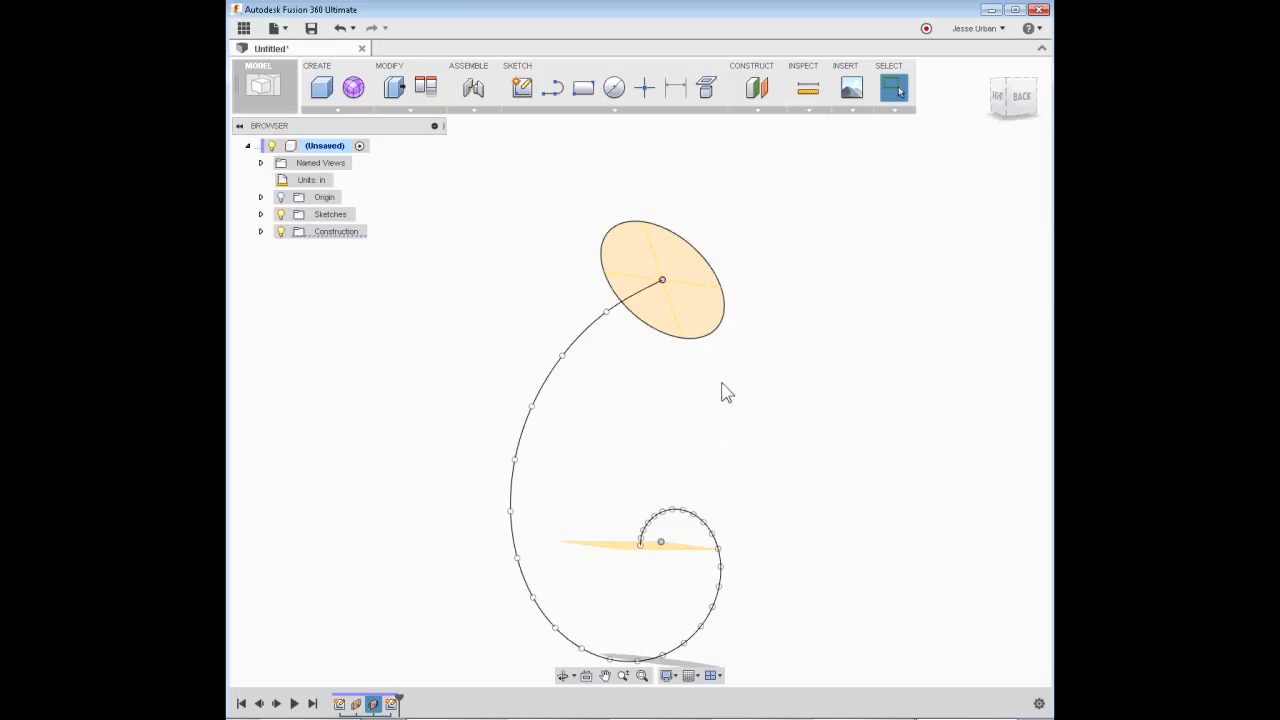
click(522, 87)
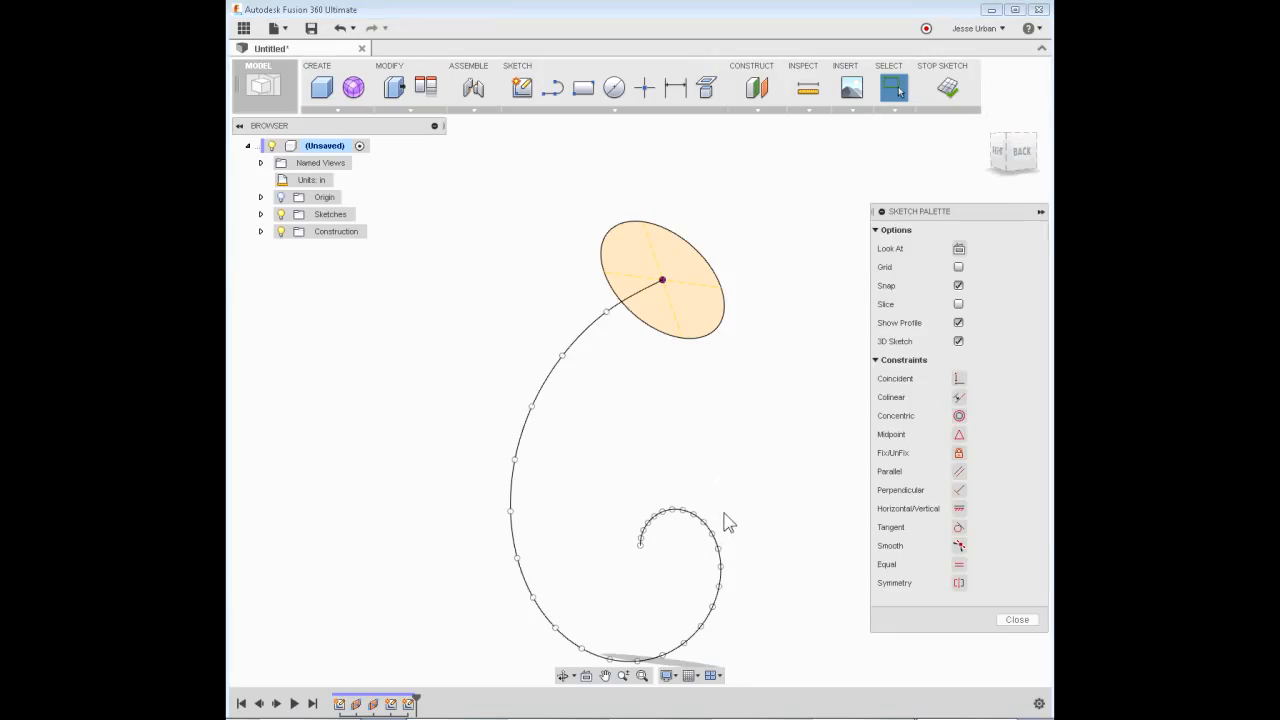
click(959, 248)
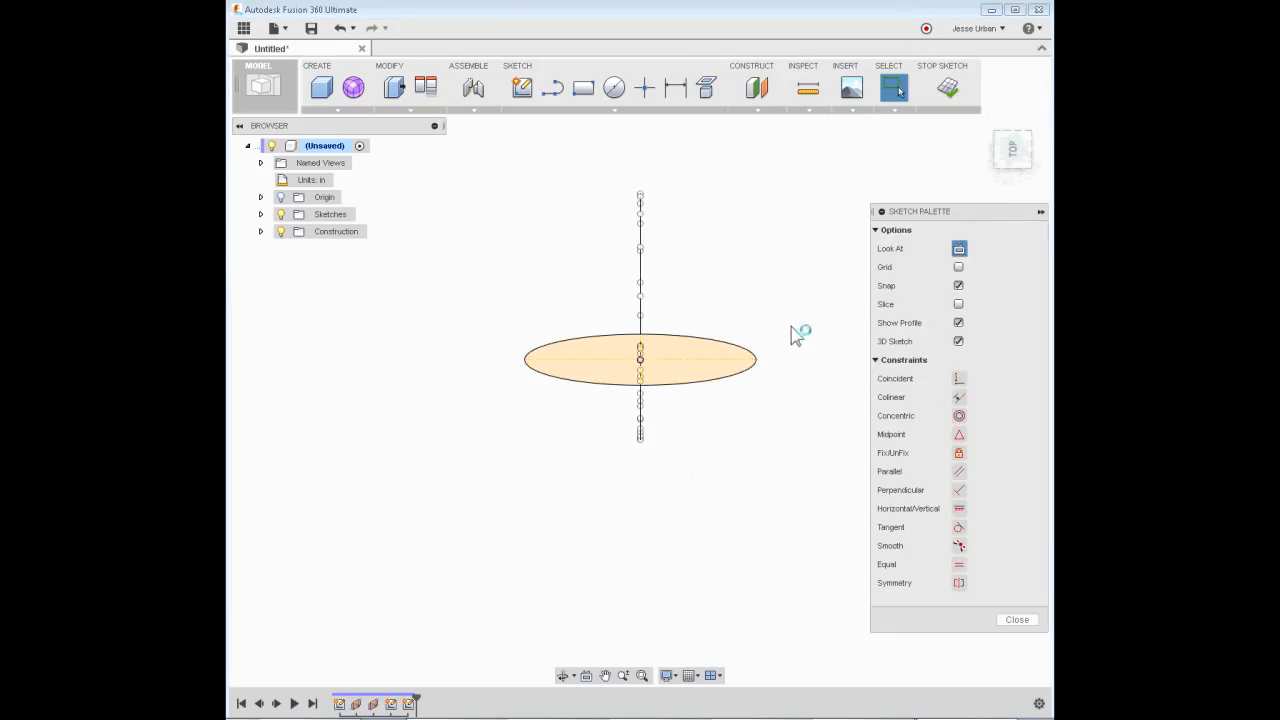
Step: Paste the copied ellipse into the sketch and move it point to point from its centre to the spiral's inner endpoint
mouse_move(748, 277)
mouse_down()
mouse_move(677, 317)
mouse_move(686, 431)
mouse_up()
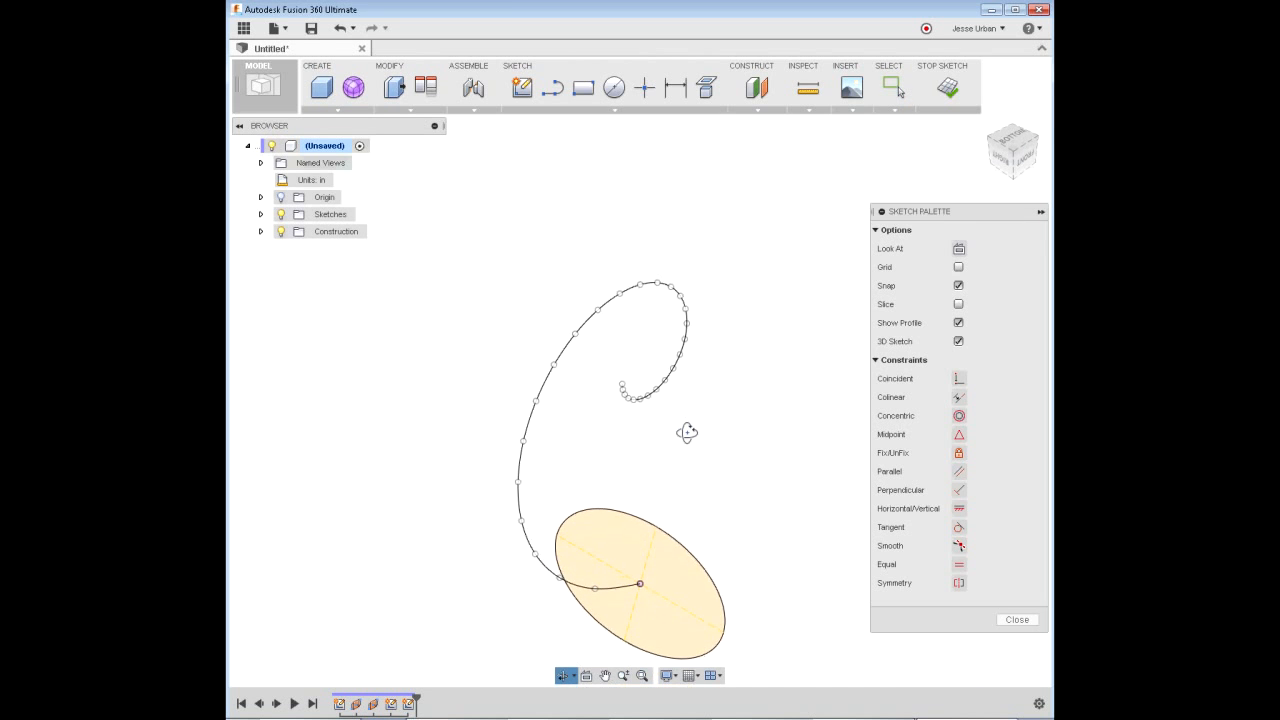
right_click(716, 392)
click(700, 481)
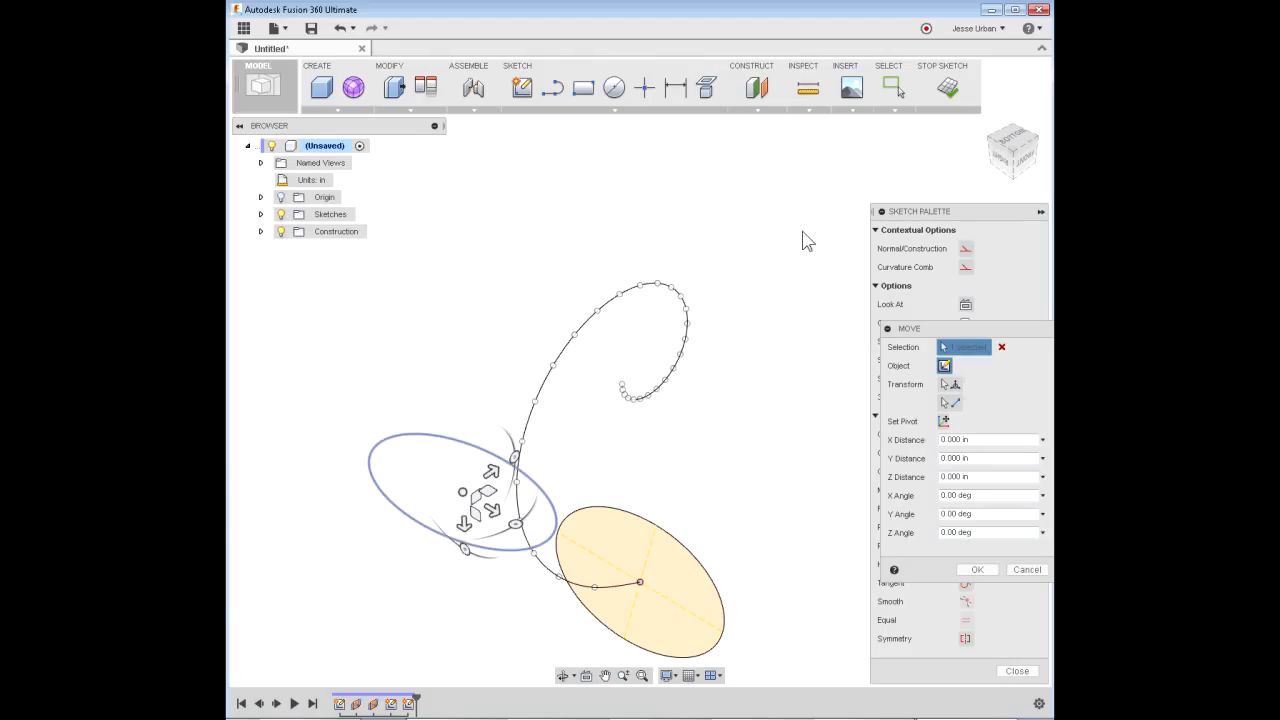
click(950, 404)
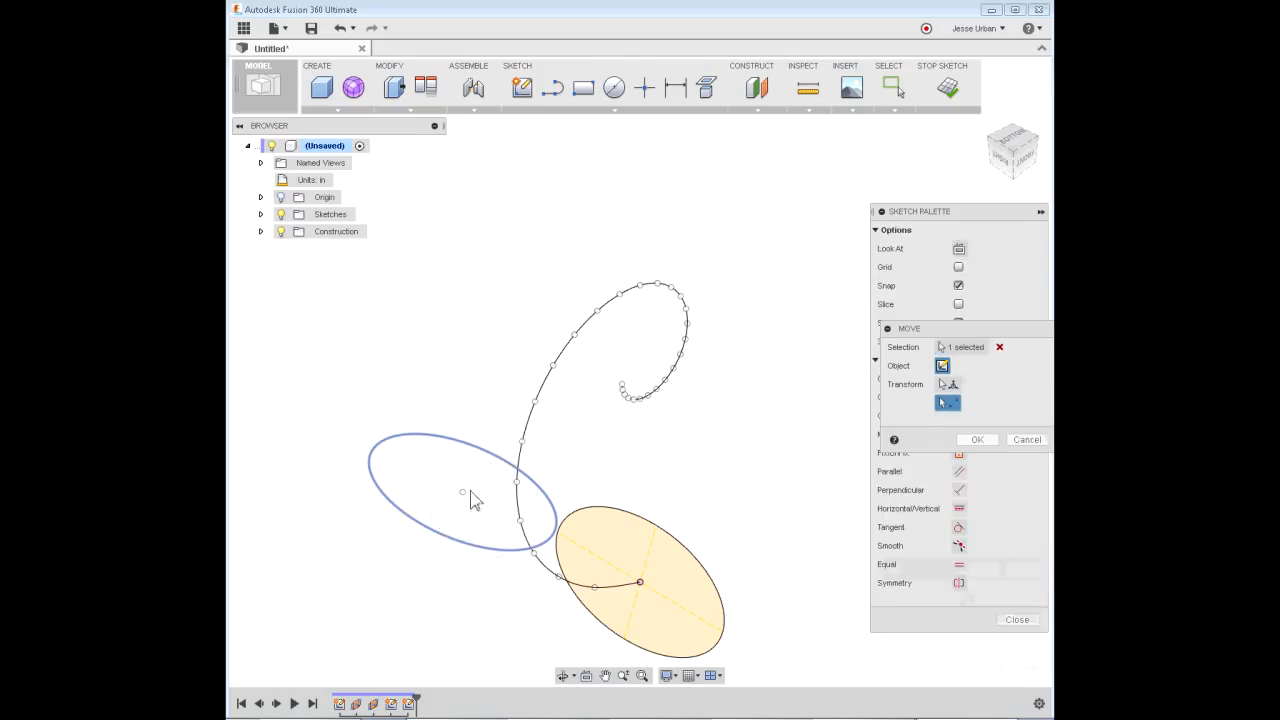
click(622, 388)
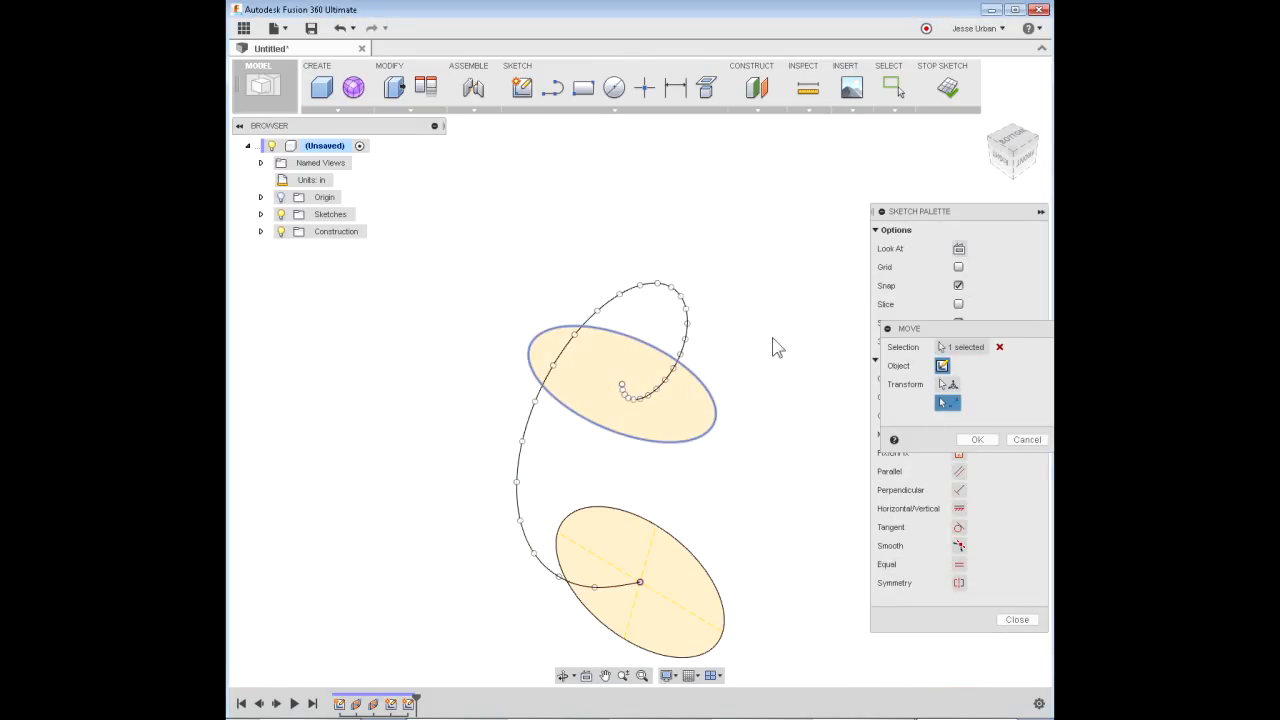
Step: Offset the pasted ellipse inward by about 0.76 in to form a small pointed profile, and finish the sketch
click(600, 112)
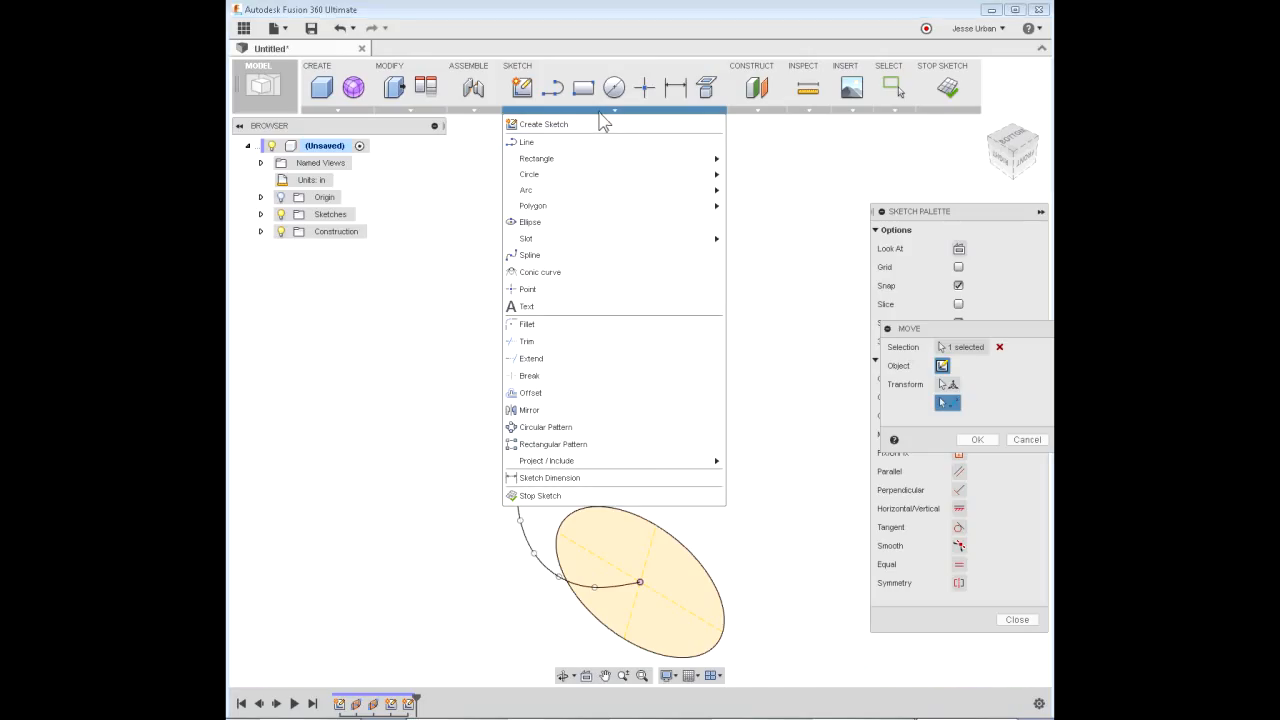
click(577, 393)
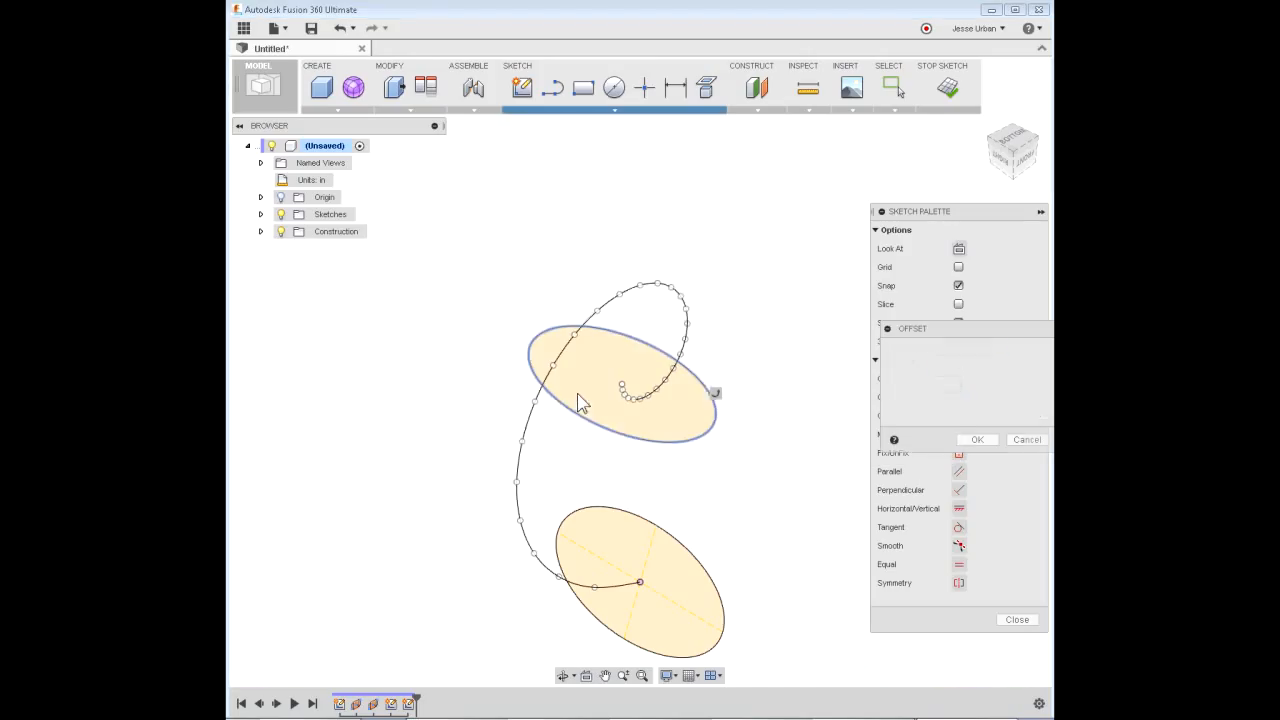
click(638, 437)
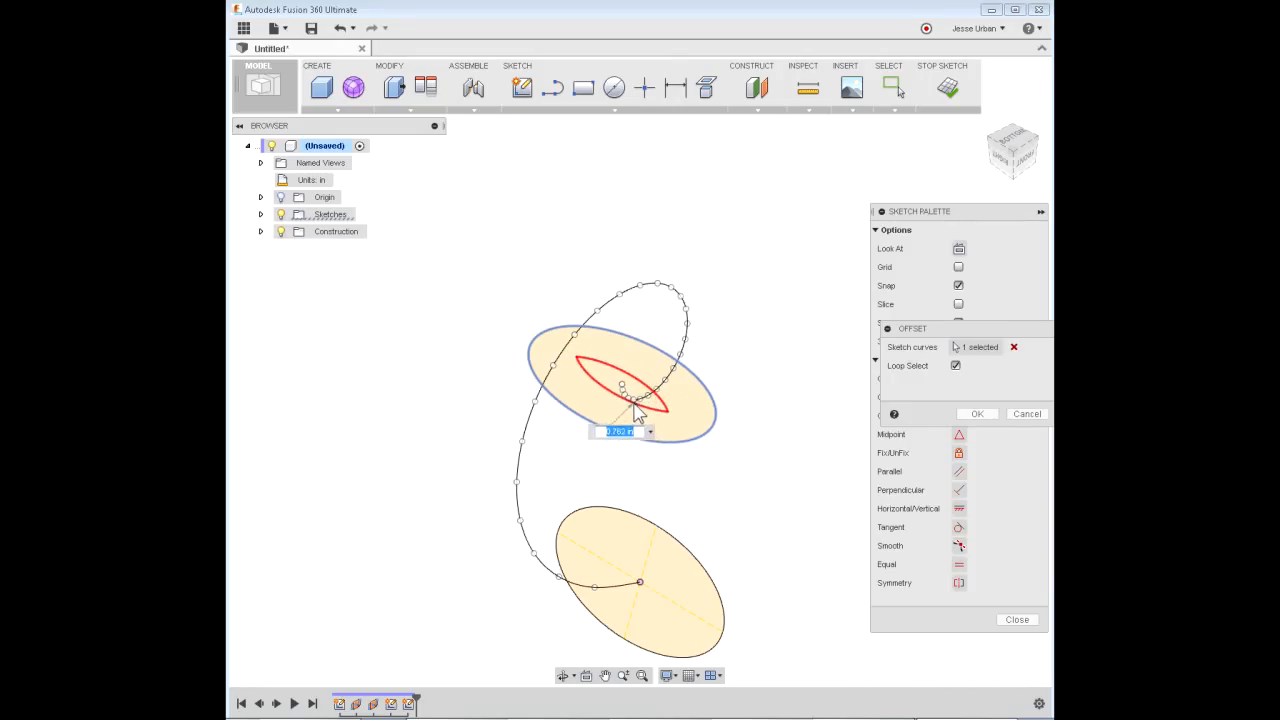
click(634, 410)
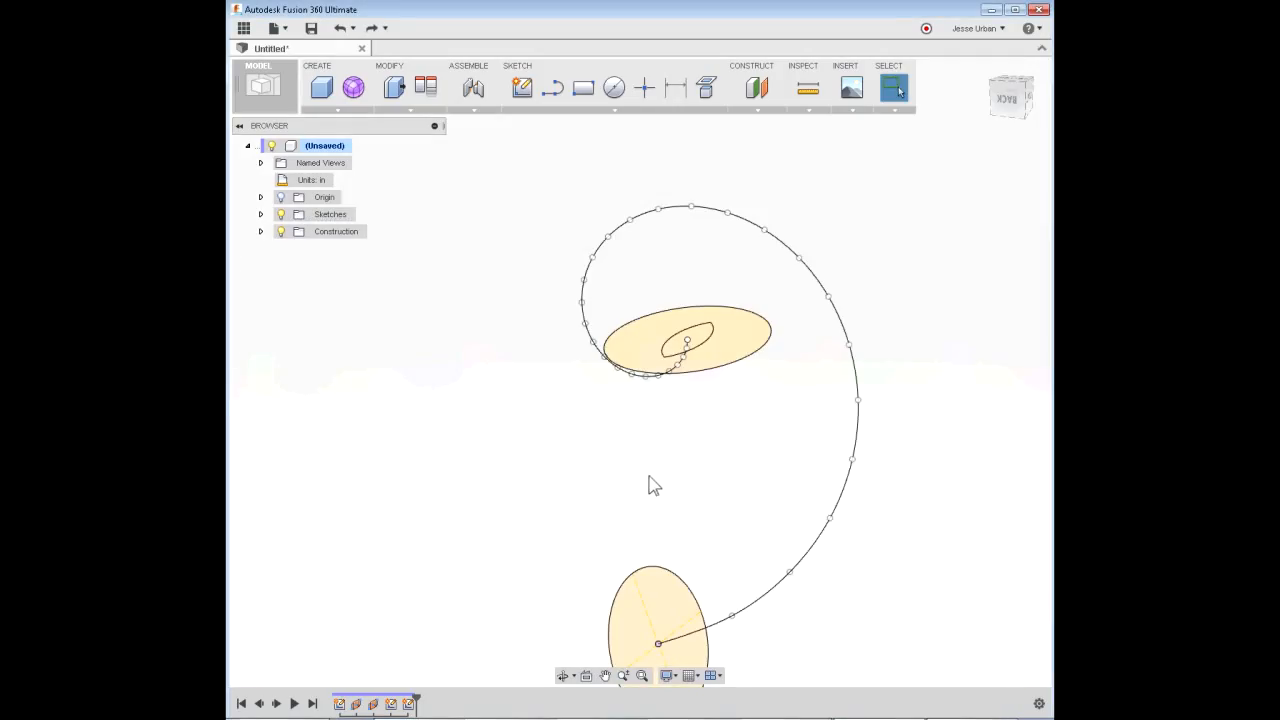
Step: Loft a new body from the outer ellipse to the small inner profile, using the spiral spline as the centerline
drag(648, 475, 660, 431)
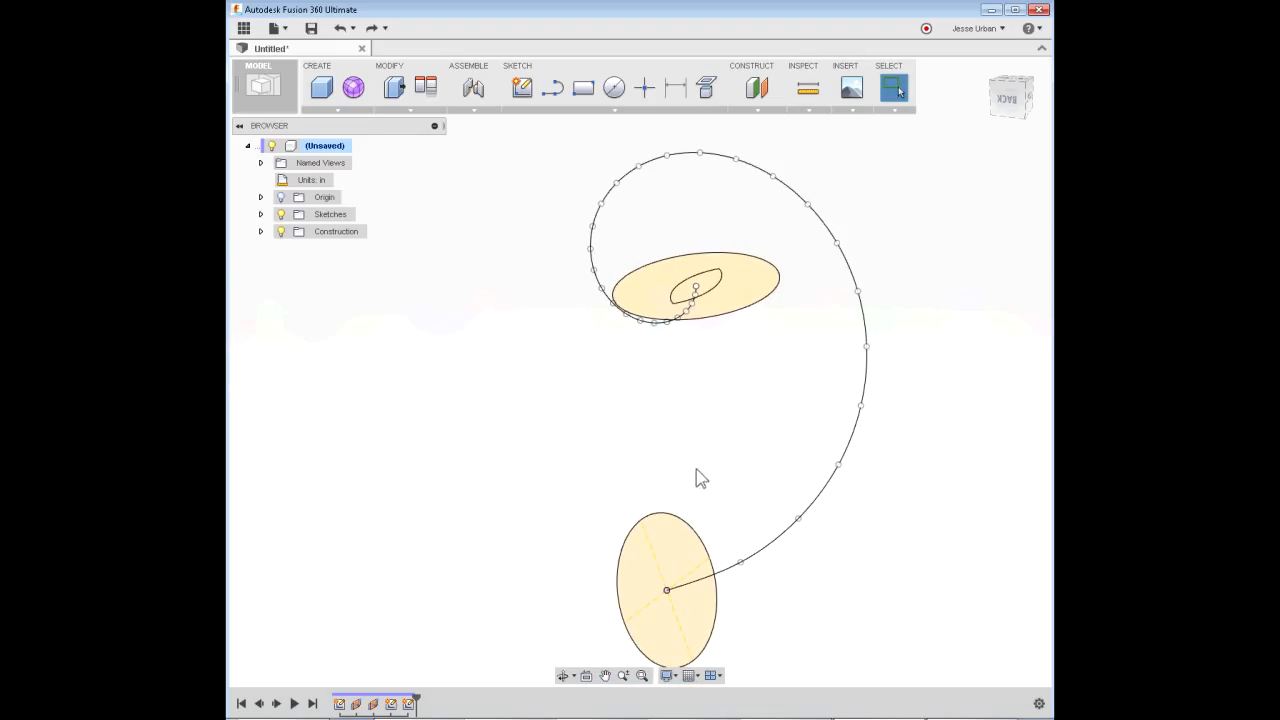
click(337, 109)
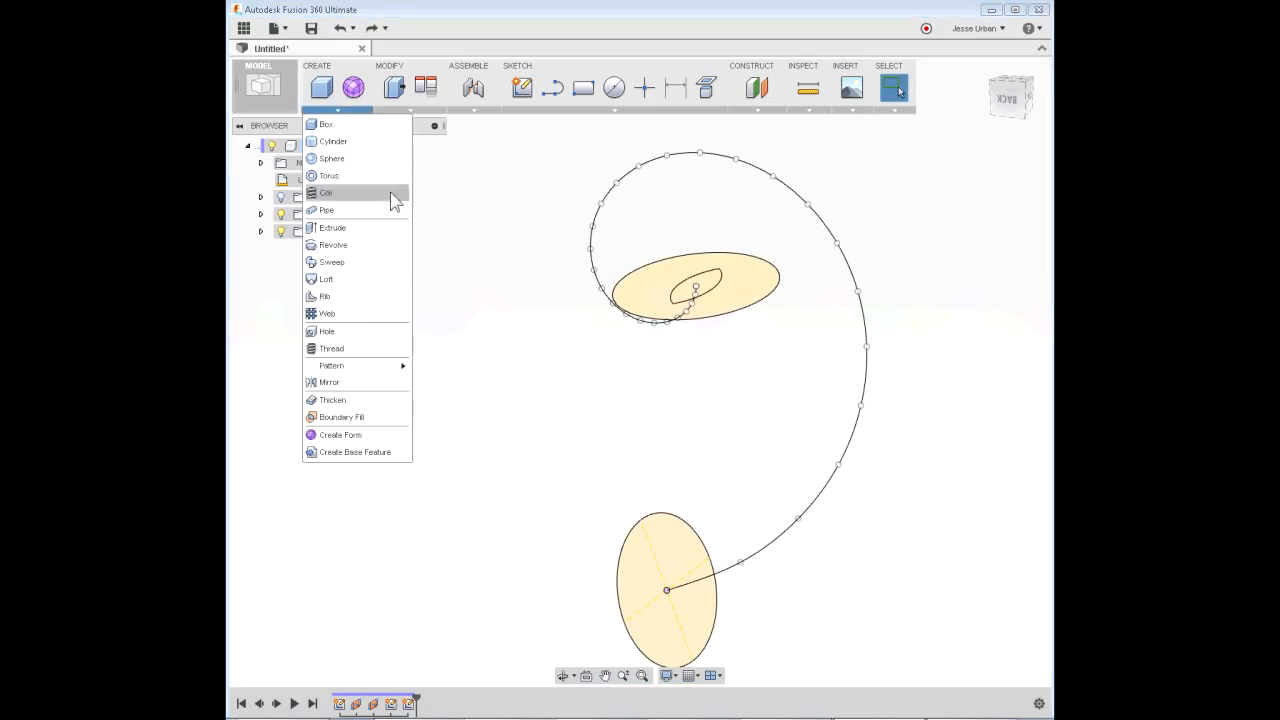
click(400, 279)
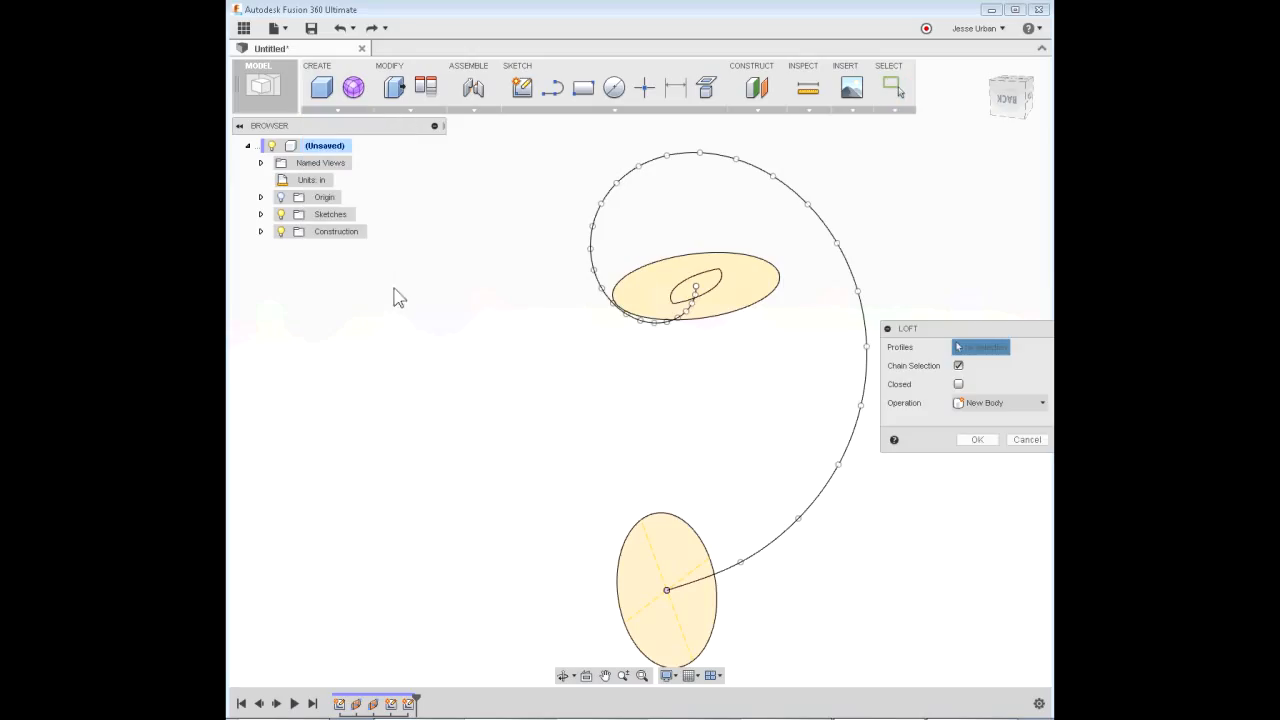
click(671, 571)
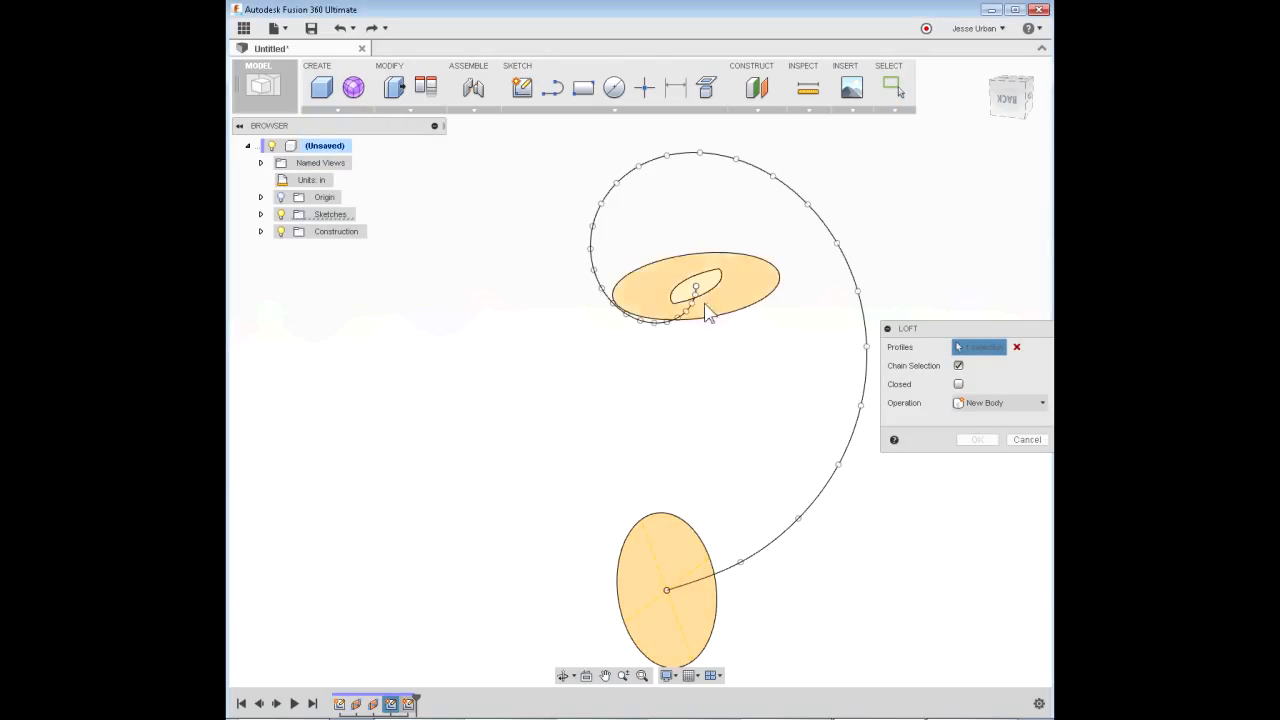
click(708, 289)
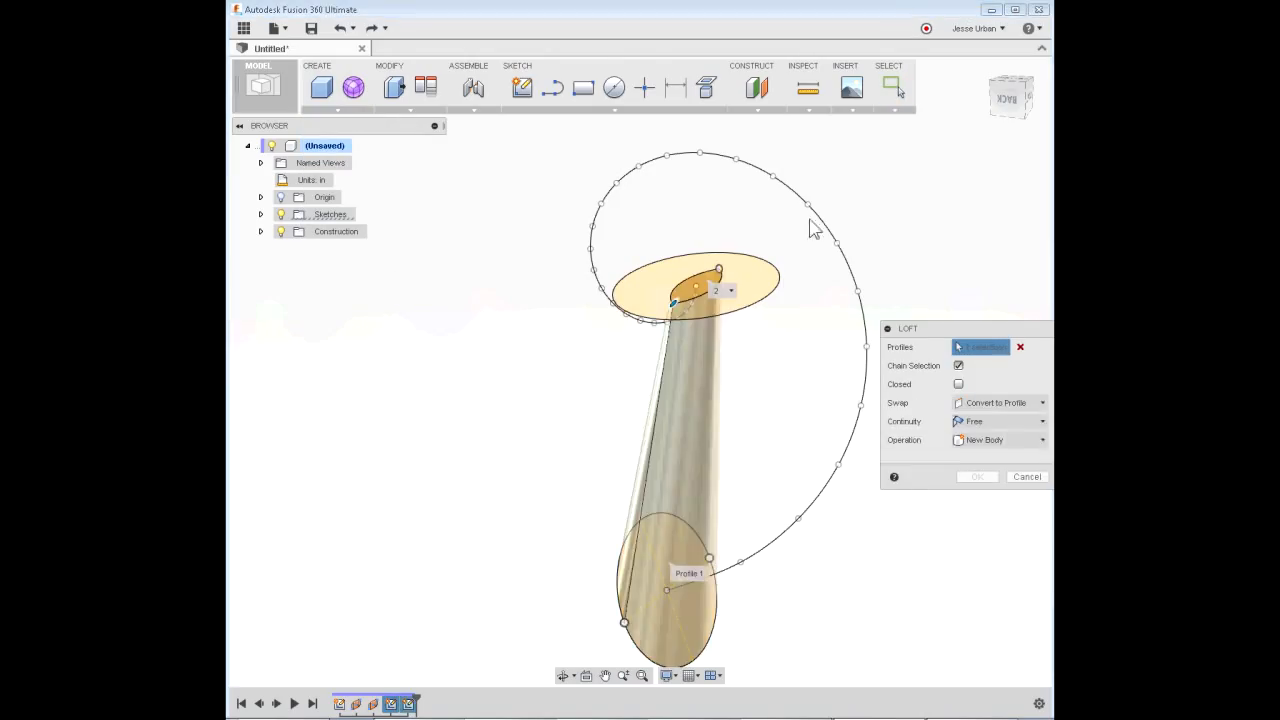
click(821, 229)
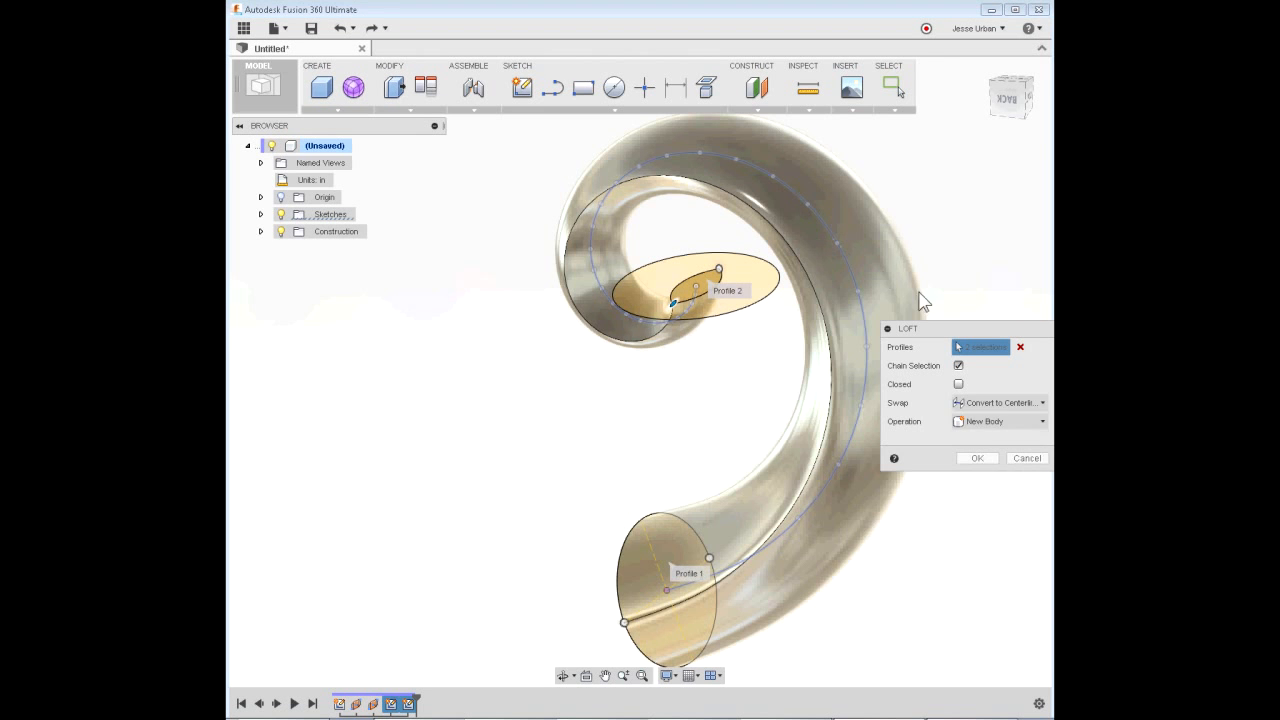
click(980, 459)
drag(672, 389, 923, 349)
key(Escape)
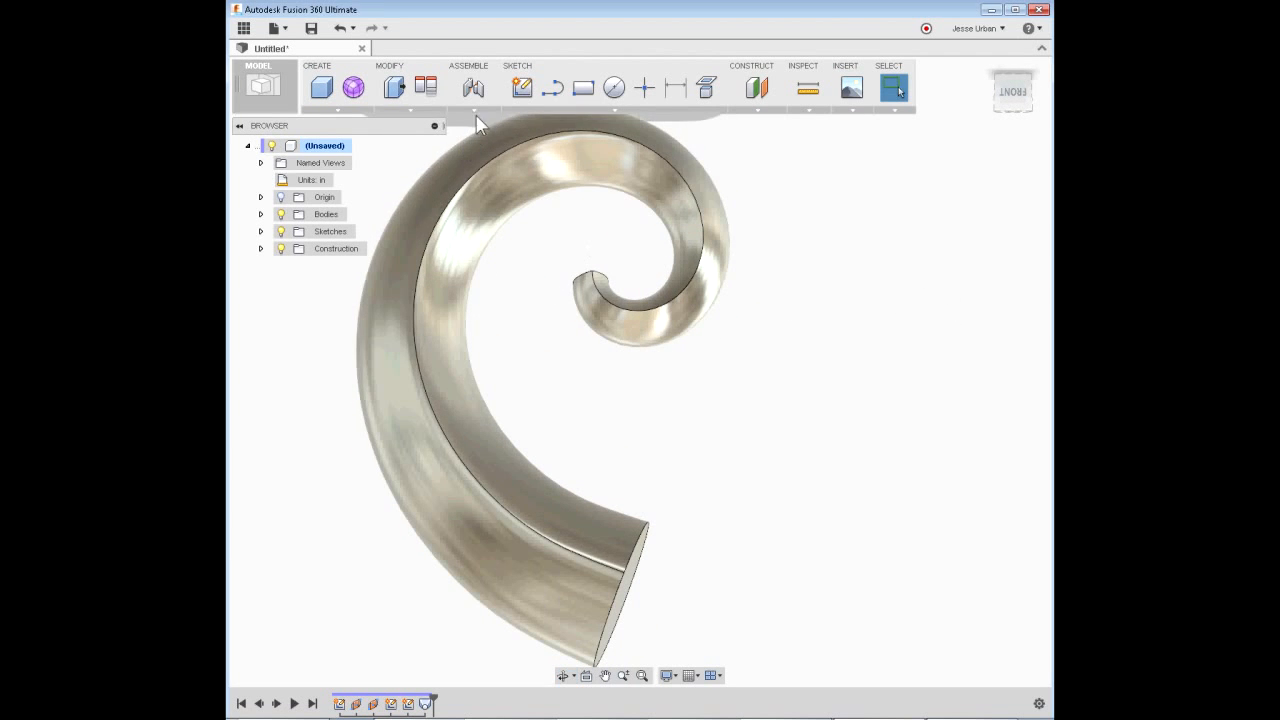
Step: Fillet the edges of the lofted body's small inner end face with a constant radius of 0.125 in
click(428, 112)
click(413, 141)
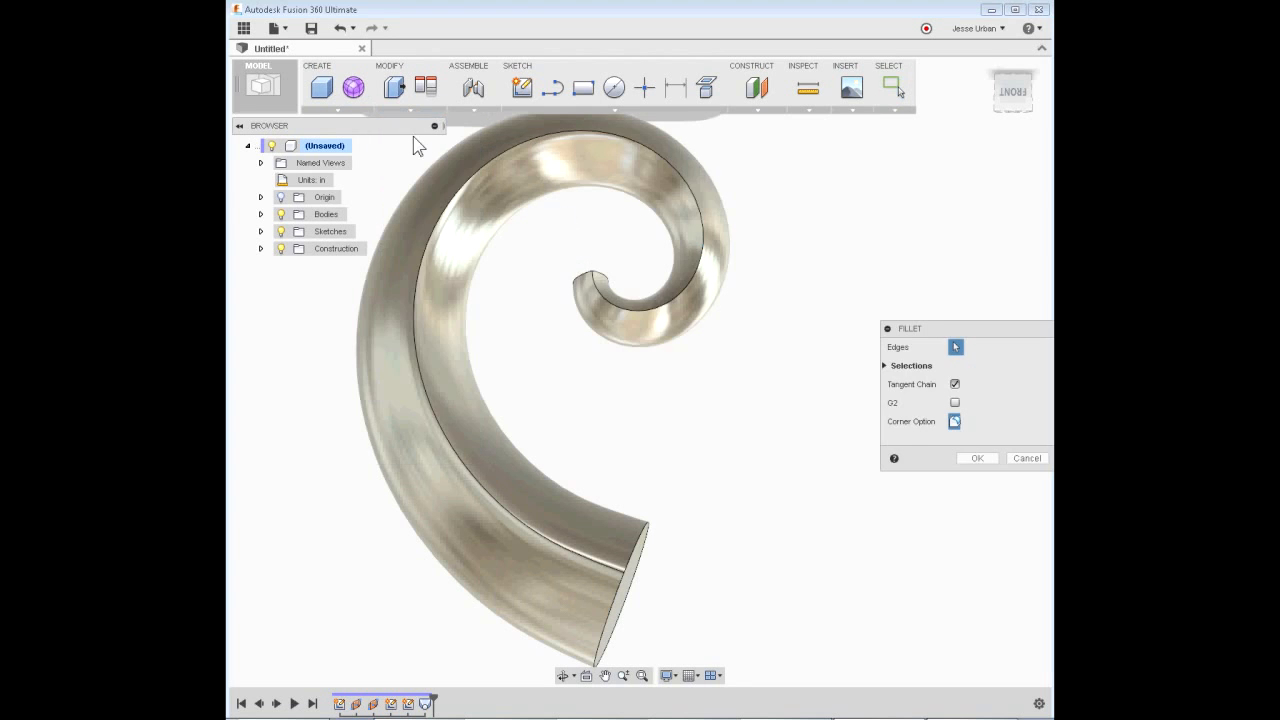
drag(600, 234, 605, 260)
scroll(625, 267, up, 4)
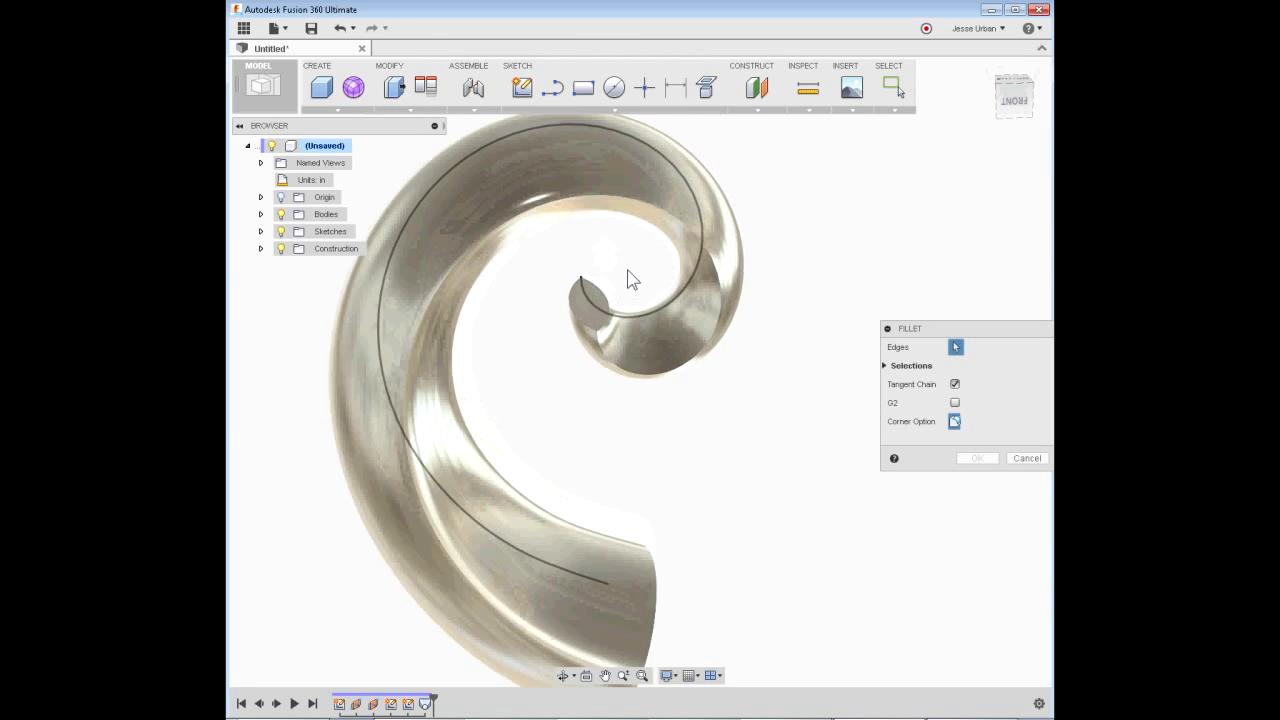
click(548, 350)
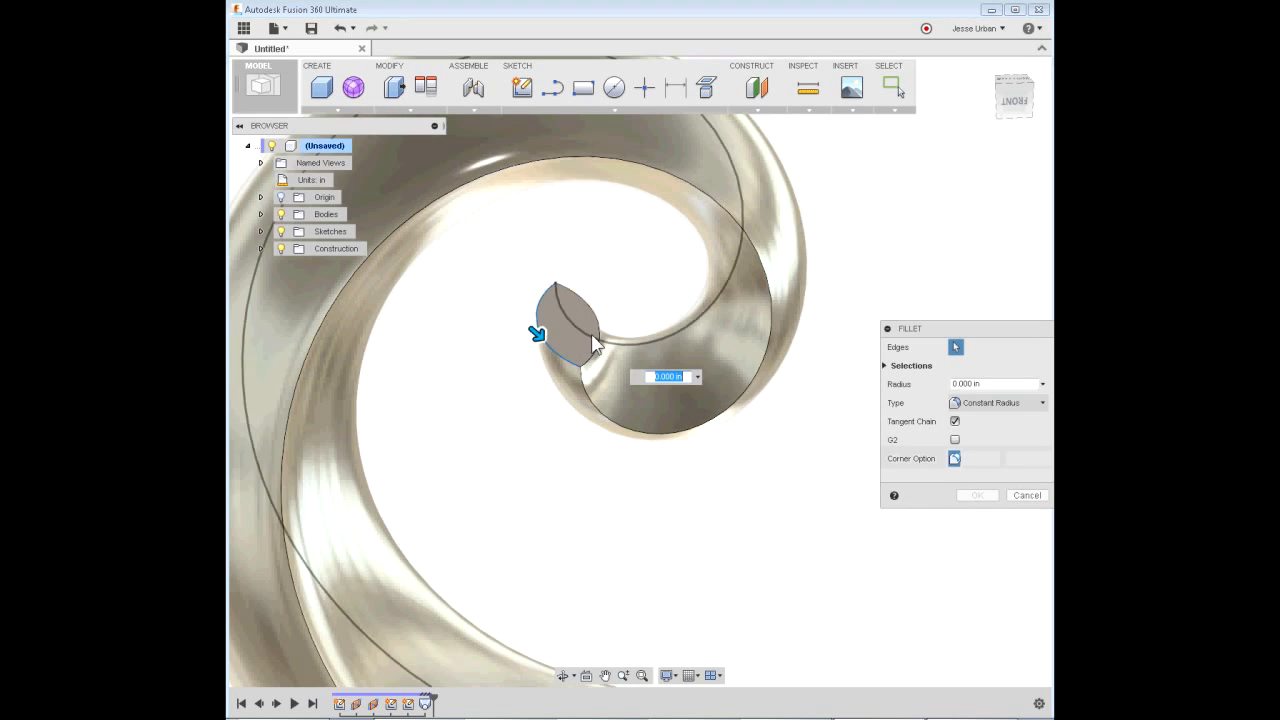
scroll(555, 358, up, 5)
drag(644, 323, 632, 341)
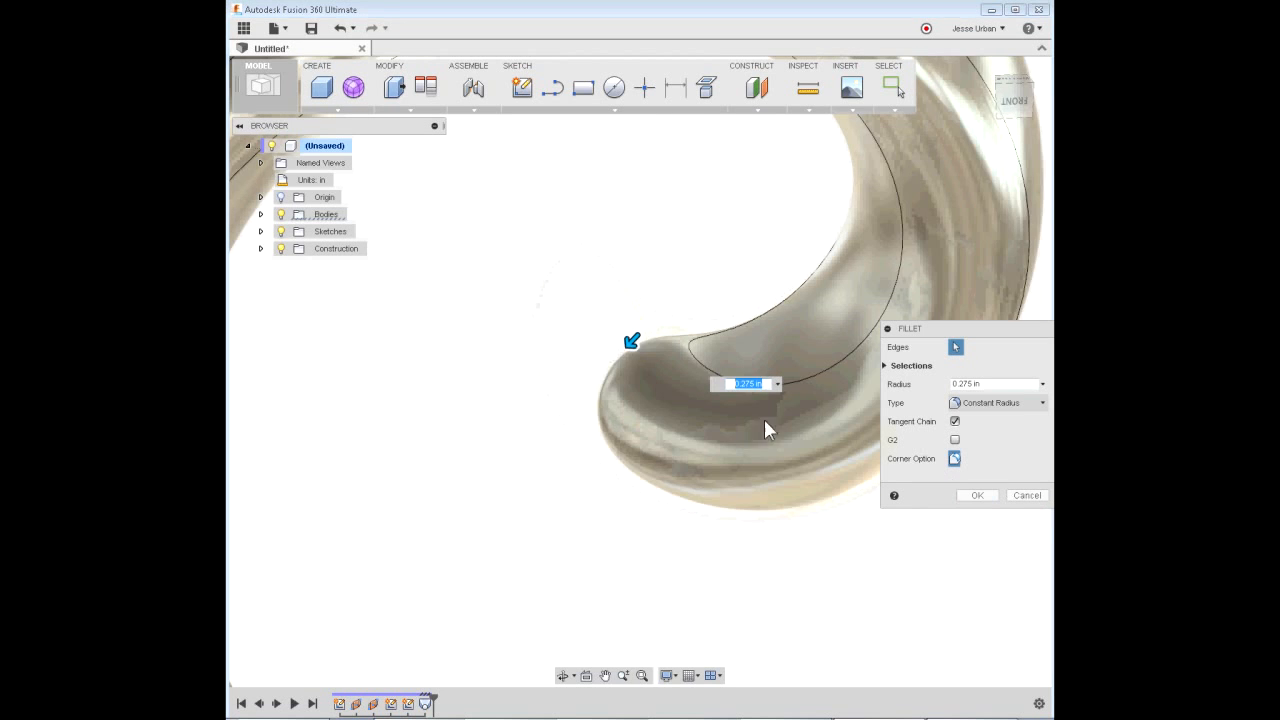
drag(631, 342, 641, 330)
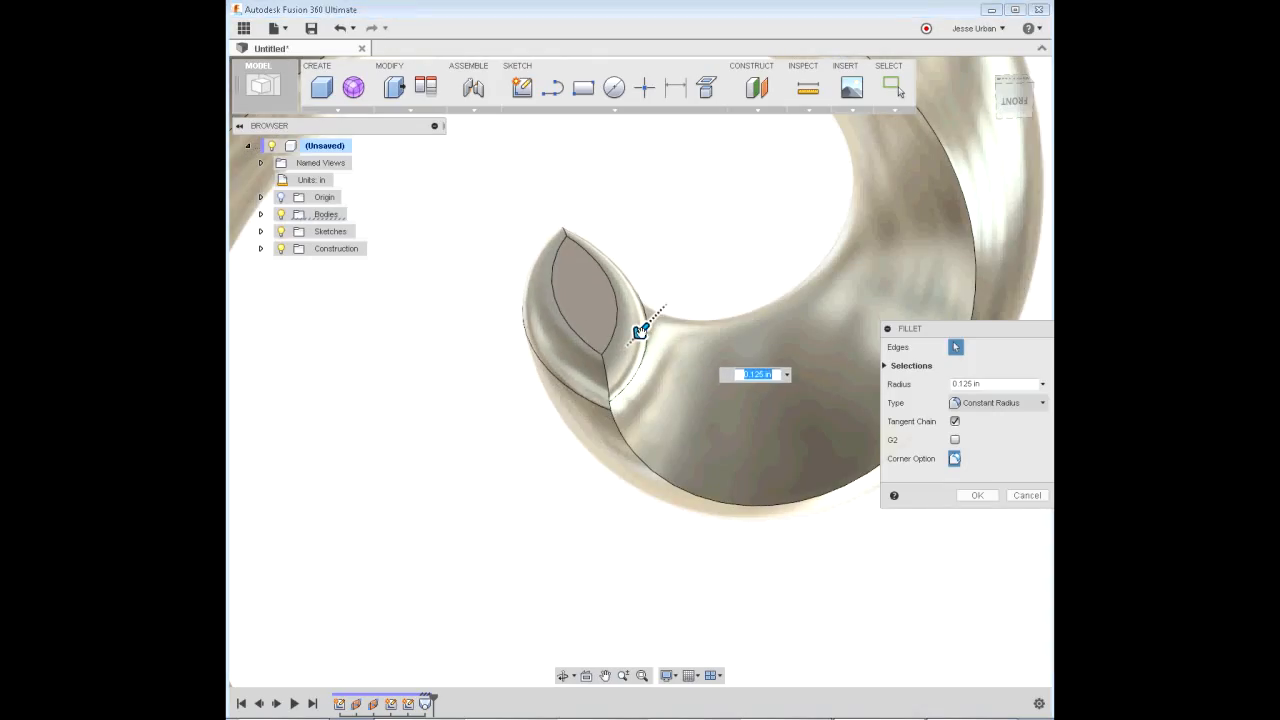
click(977, 496)
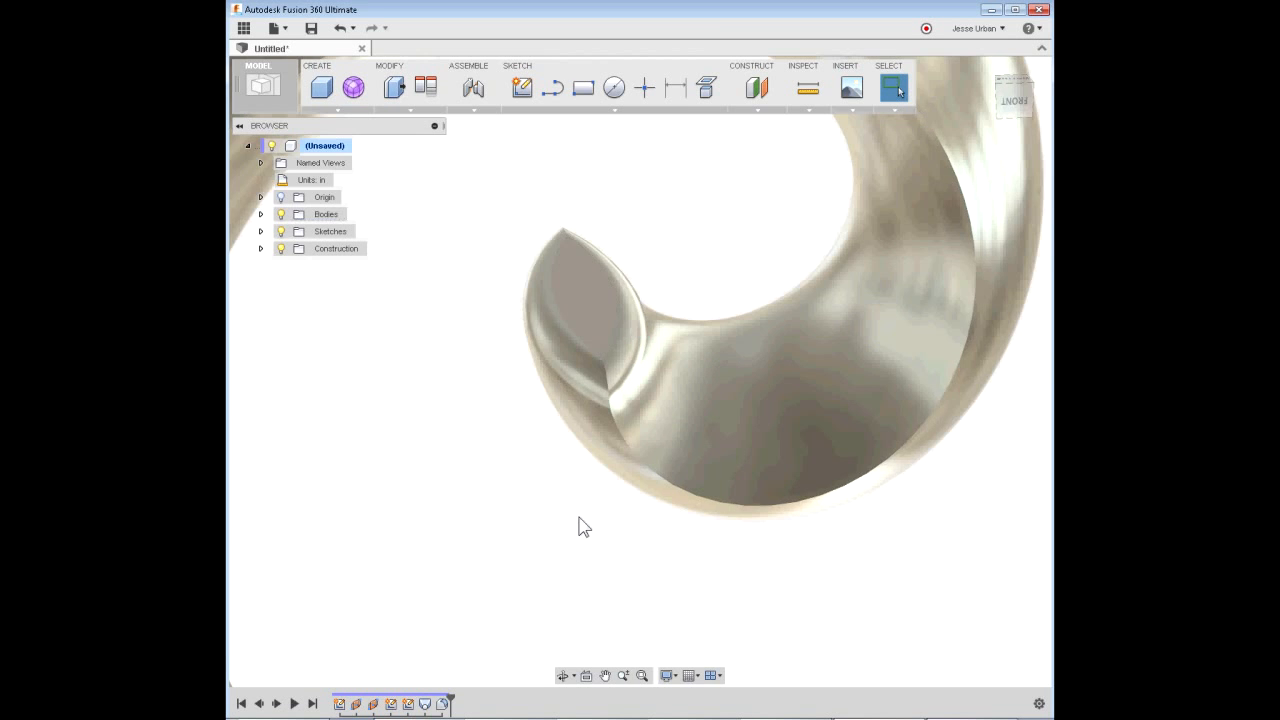
Step: Fillet the long sharp edges running along the spiral body with a constant radius
scroll(584, 527, down, 5)
drag(555, 561, 569, 492)
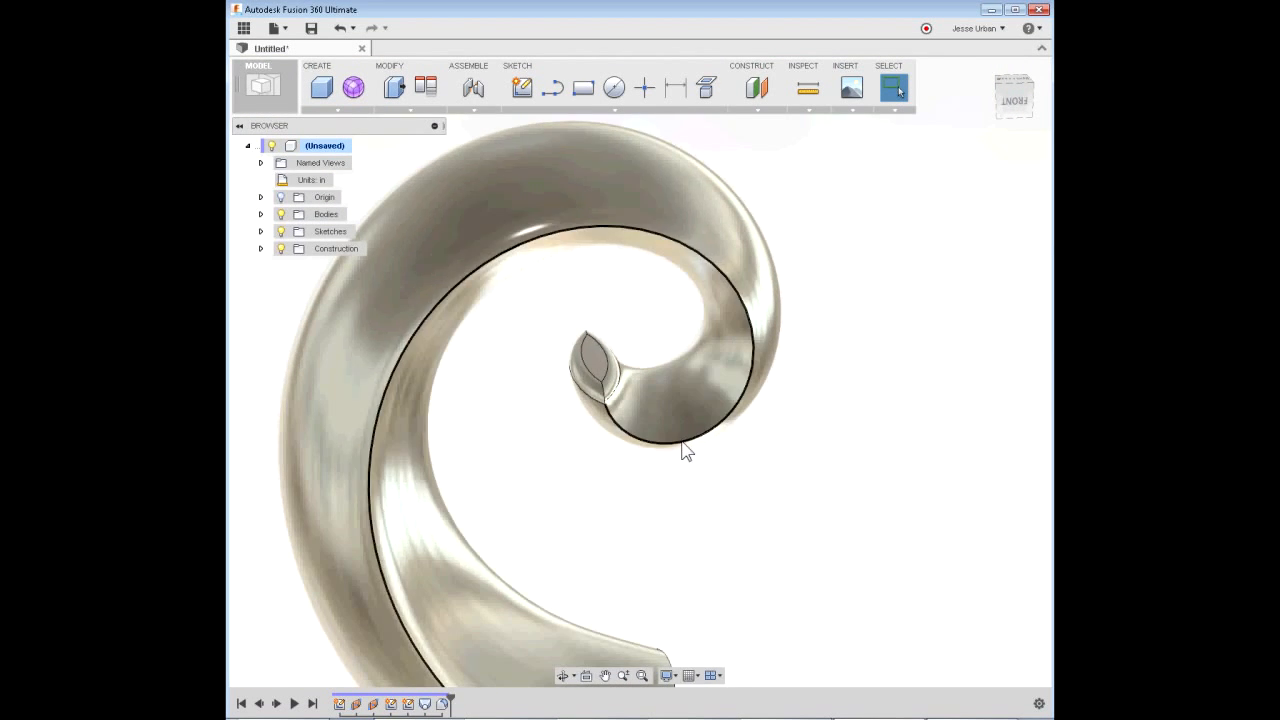
right_click(489, 405)
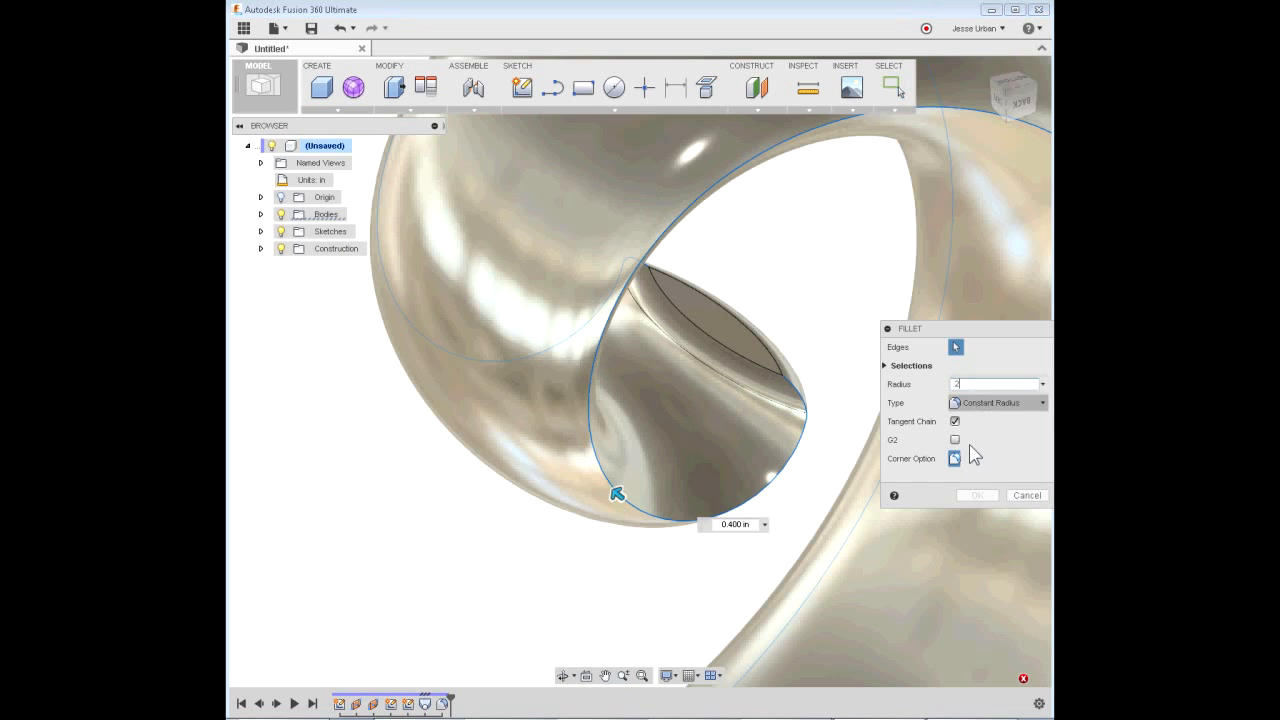
key(Return)
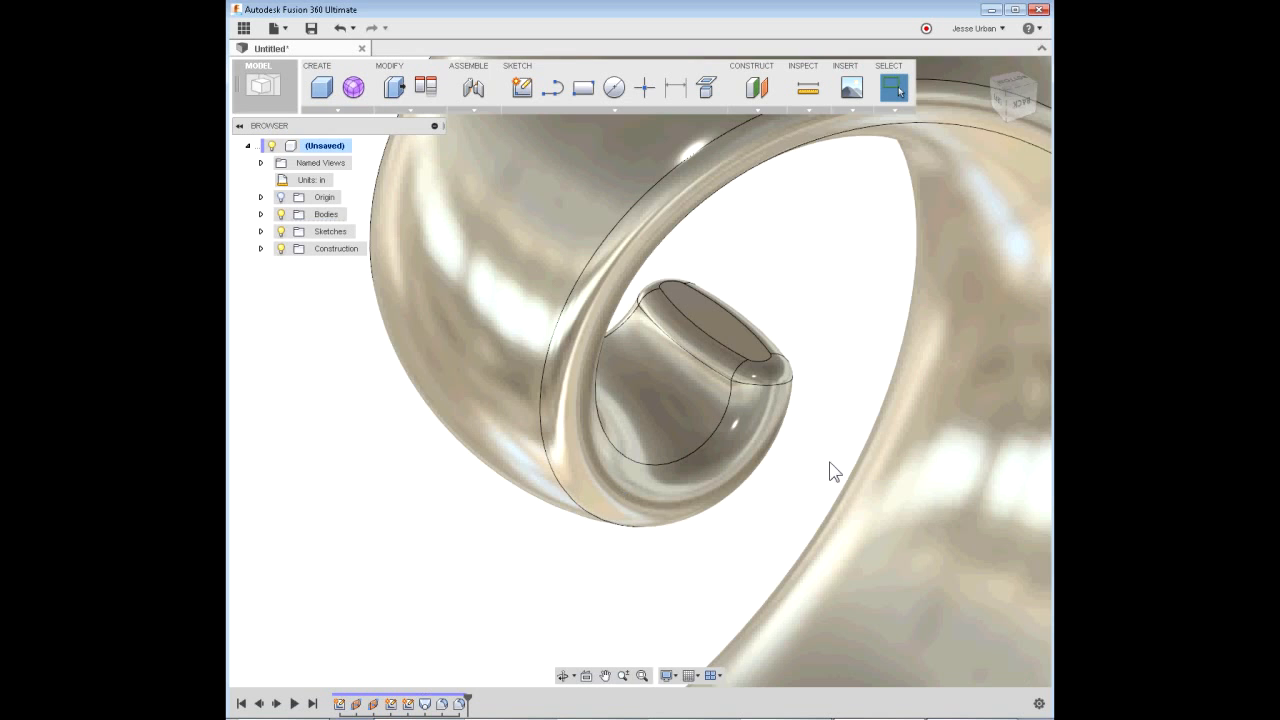
scroll(835, 463, down, 6)
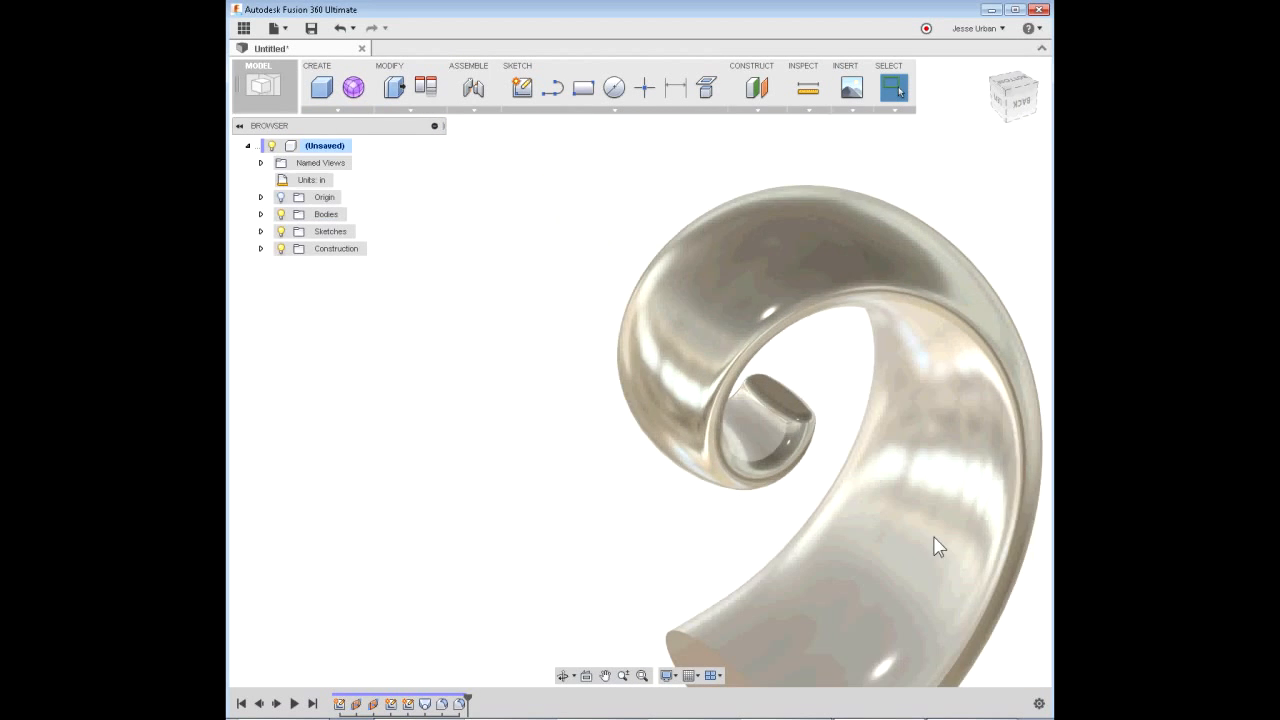